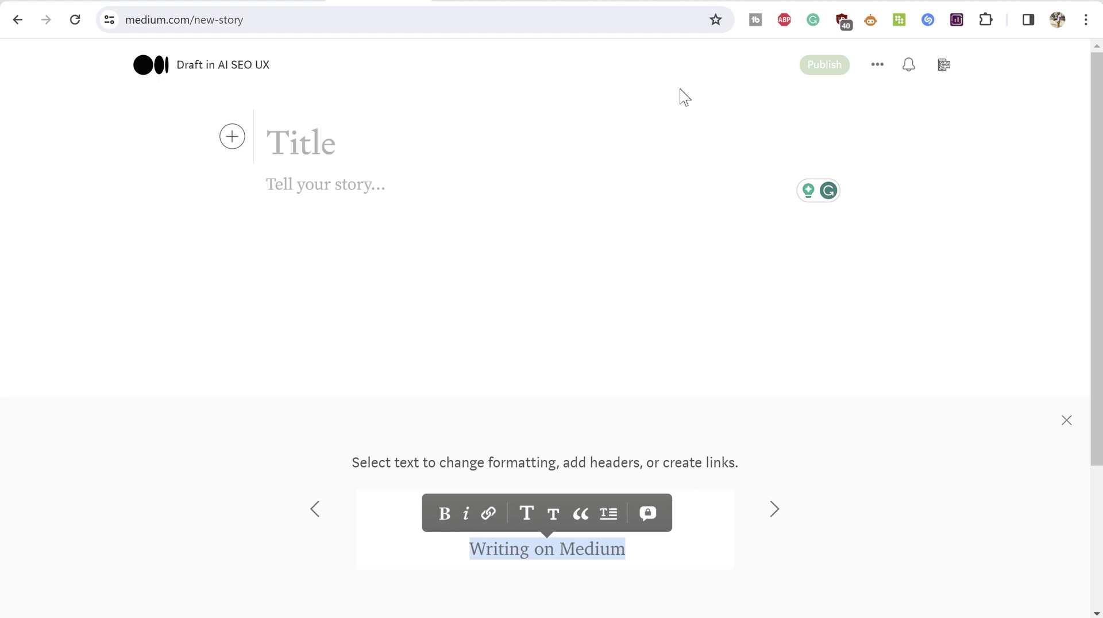
Switch to Exploding Topics and look over its trending topic cards, including Ai Logo Generator.
click(864, 4)
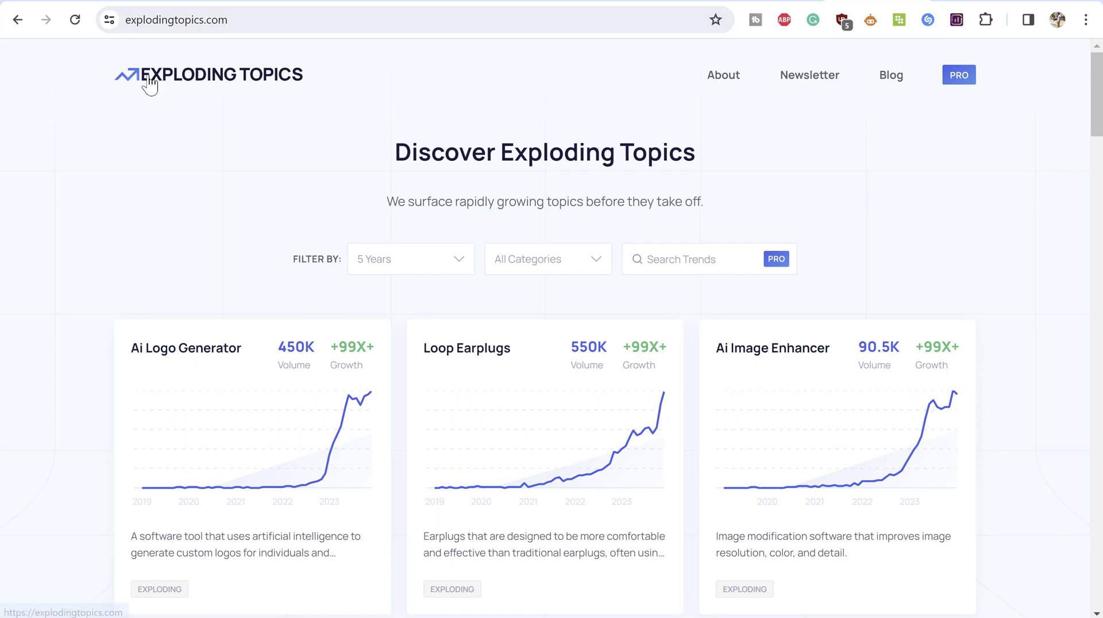
scroll(132, 94, down, 2)
scroll(121, 104, up, 2)
scroll(126, 105, down, 4)
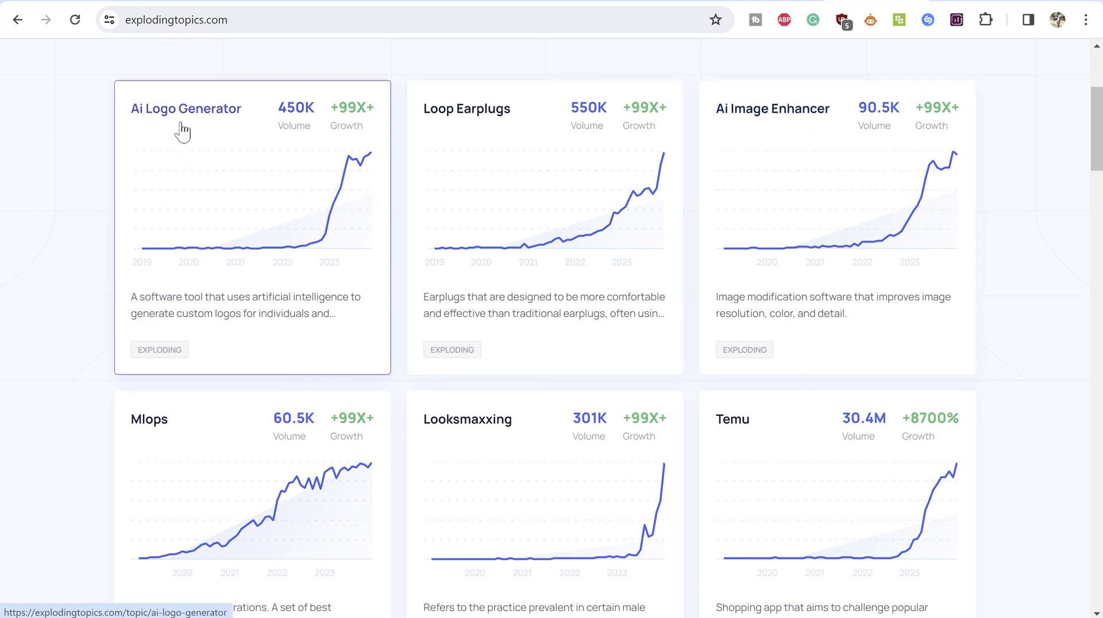
scroll(196, 149, up, 2)
scroll(208, 172, up, 1)
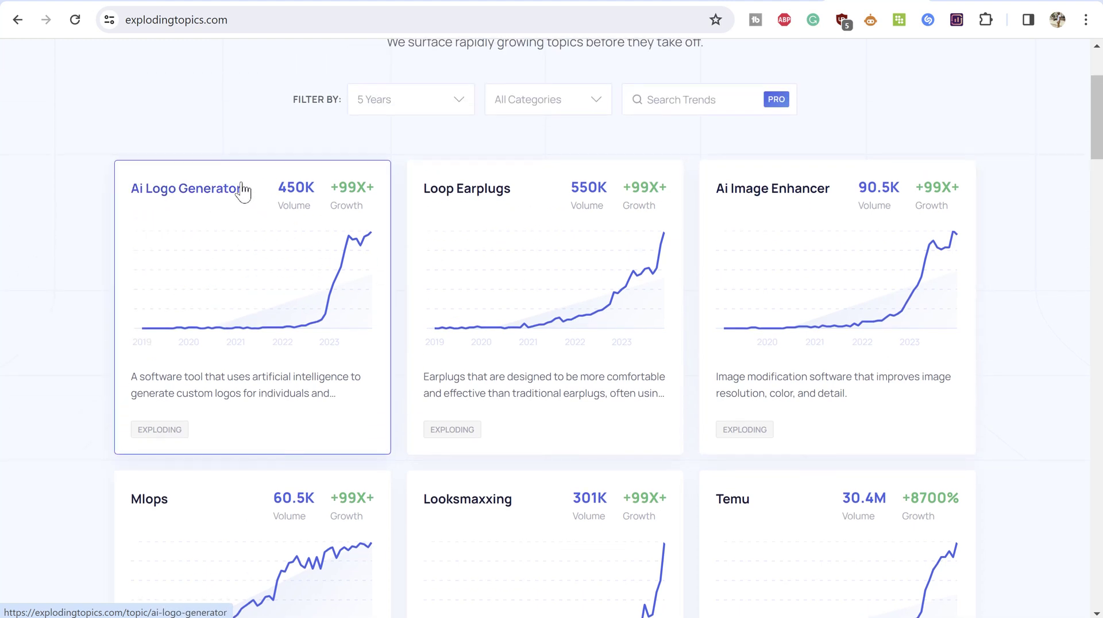
Switch to ChatGPT and open the start of the AI Logo Generator Blog conversation.
click(270, 1)
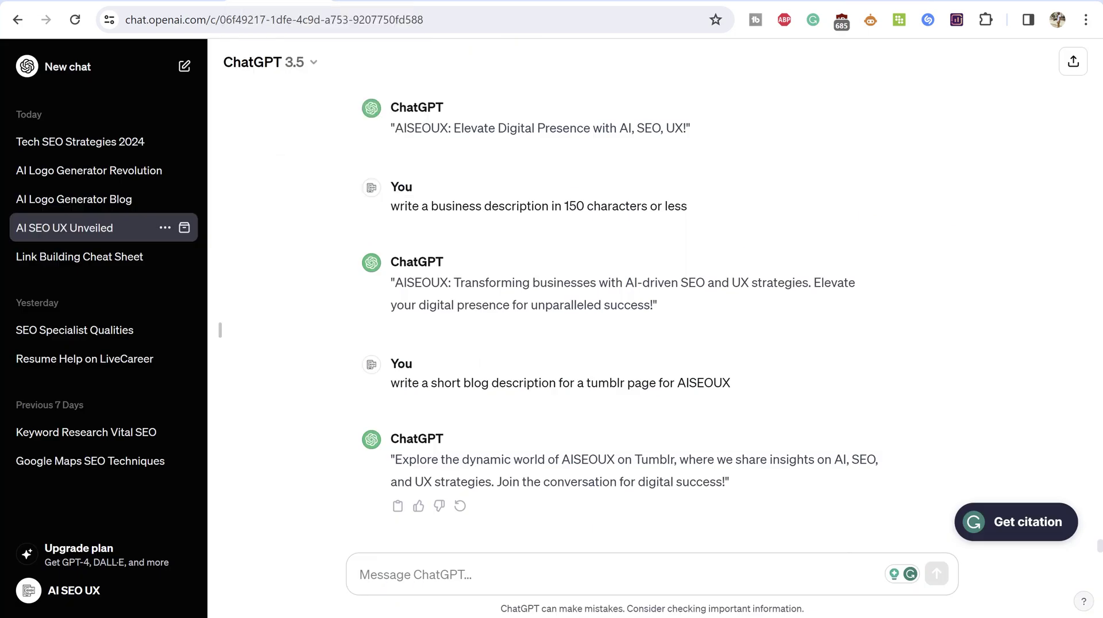
click(90, 172)
scroll(310, 258, up, 10)
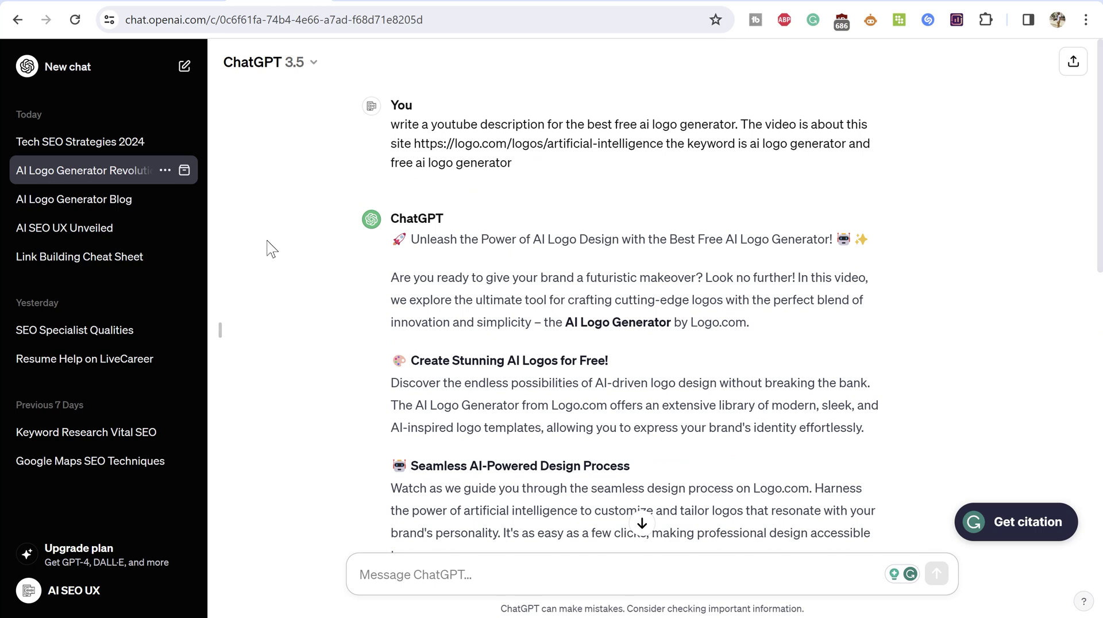
click(97, 214)
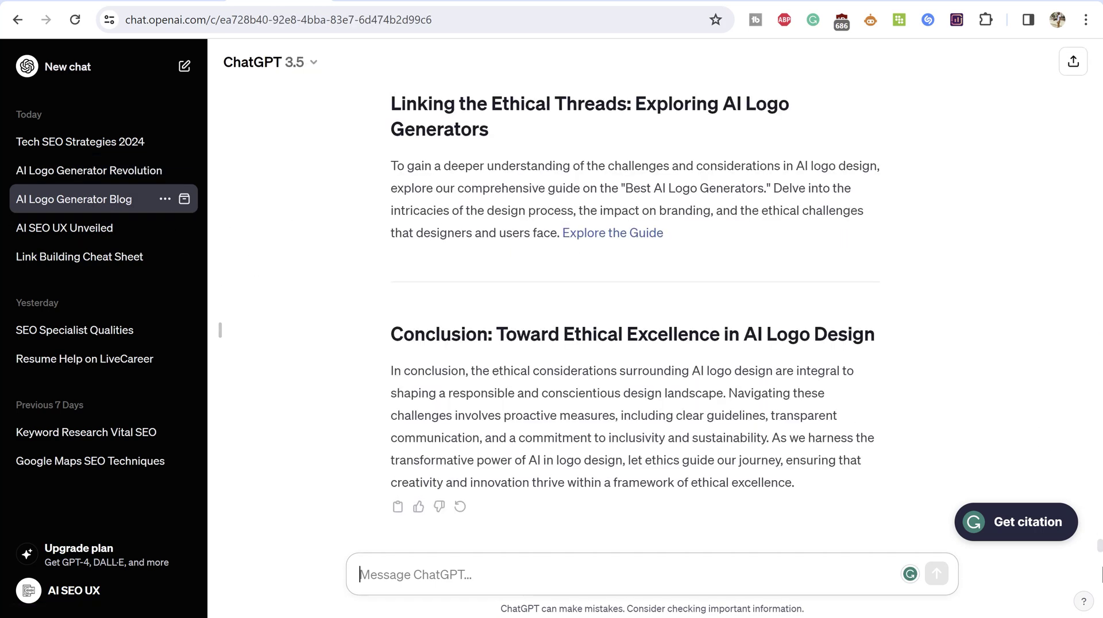
drag(1100, 555, 1079, 50)
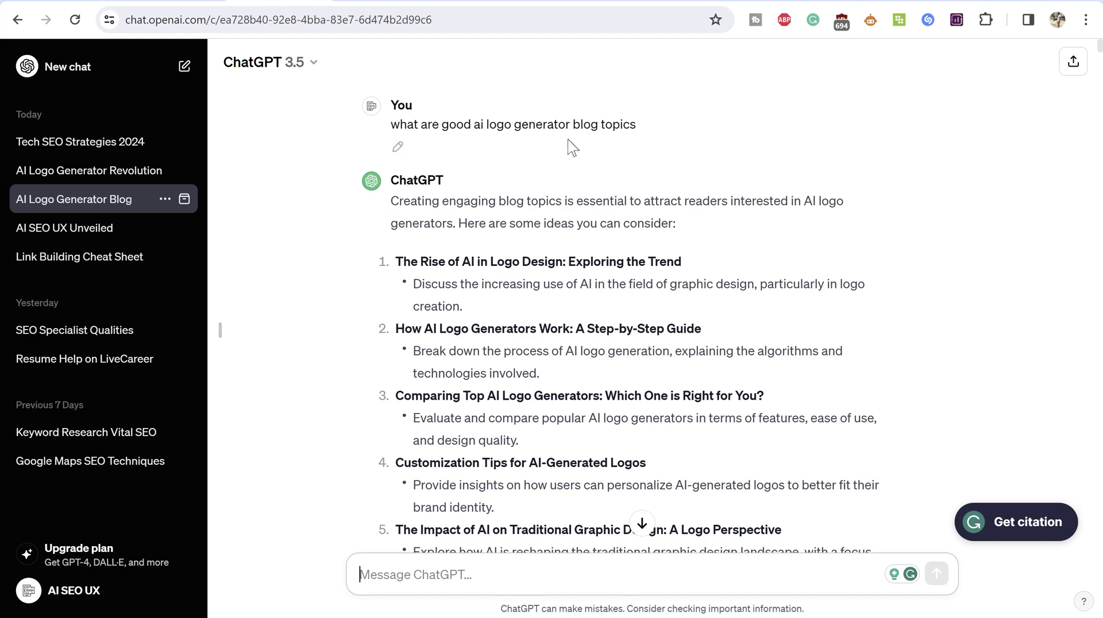
Copy the topic title "DIY Logo Design with AI: A Beginner's Guide" from ChatGPT's list of blog ideas.
scroll(456, 197, down, 3)
scroll(677, 413, up, 1)
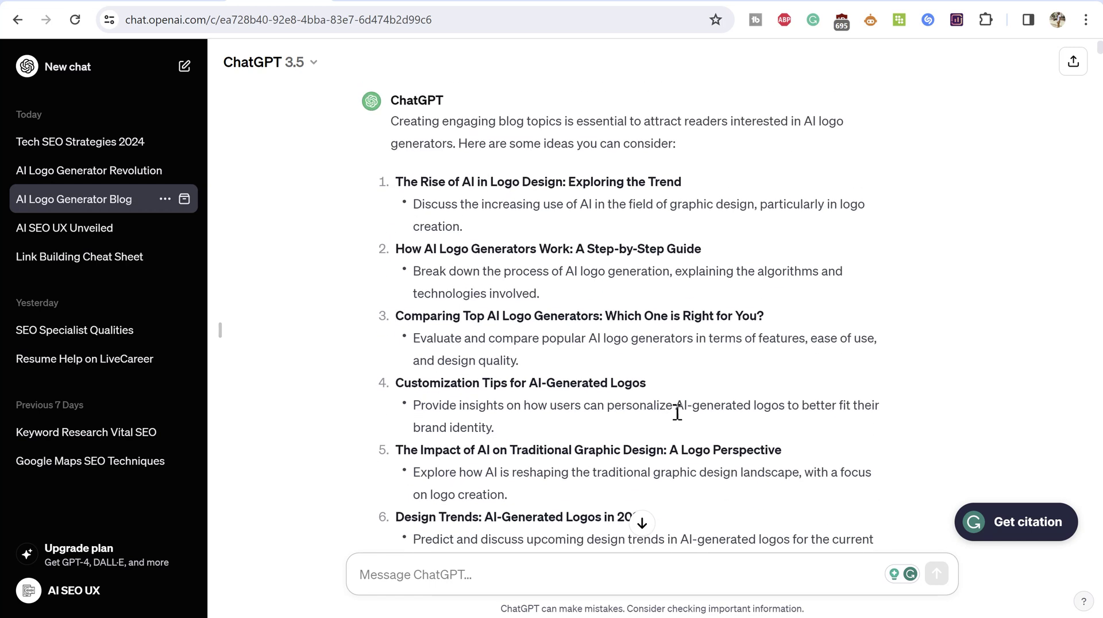
scroll(677, 412, down, 3)
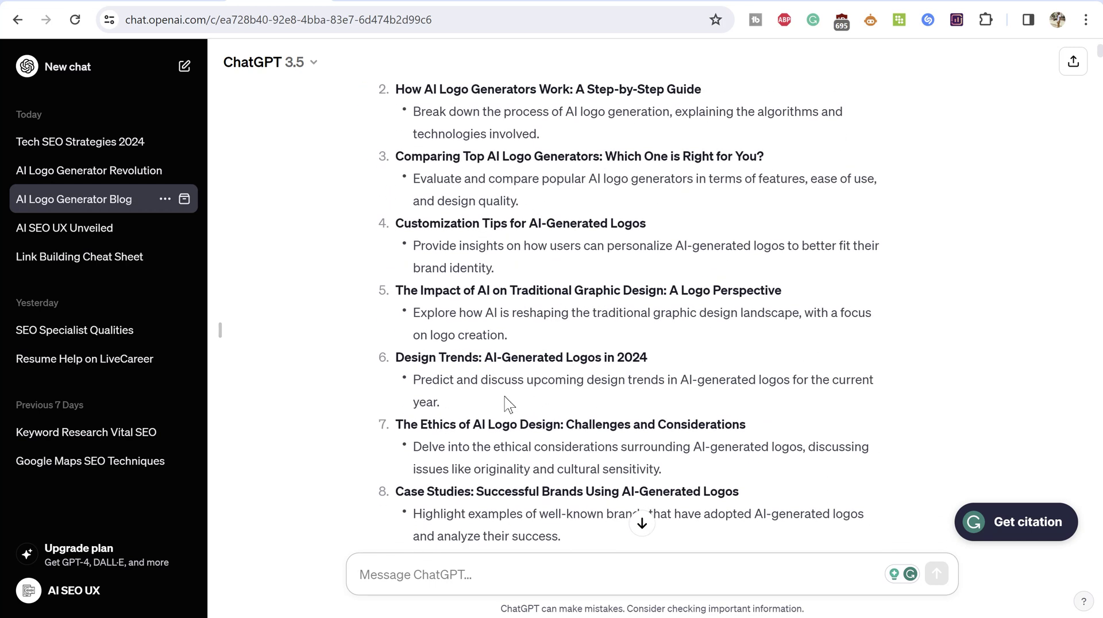
scroll(500, 380, down, 1)
scroll(480, 355, down, 1)
scroll(480, 356, down, 1)
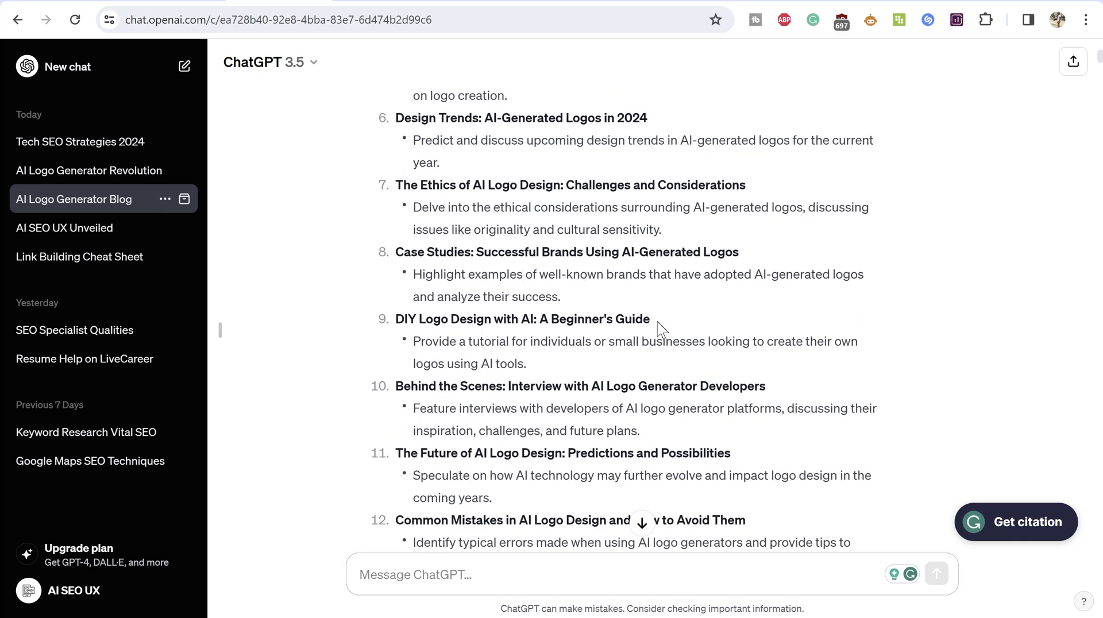
triple_click(400, 321)
right_click(436, 325)
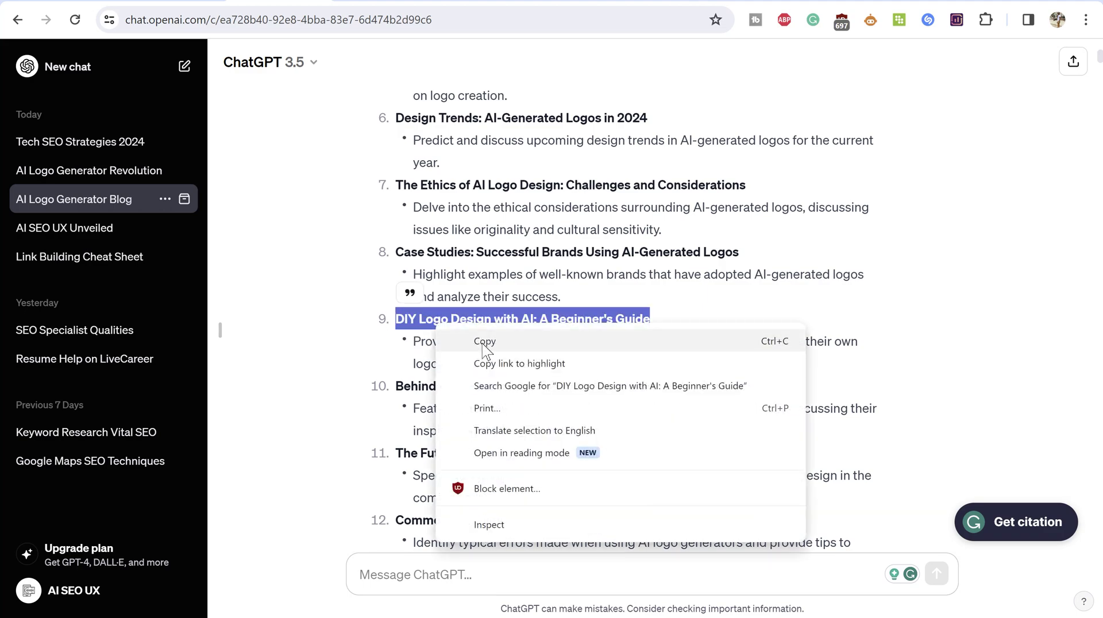
click(477, 343)
Start a new prompt reading: write a 2000 word blog article about "DIY Logo Design with AI: A Beginner's Guide".
scroll(572, 344, down, 15)
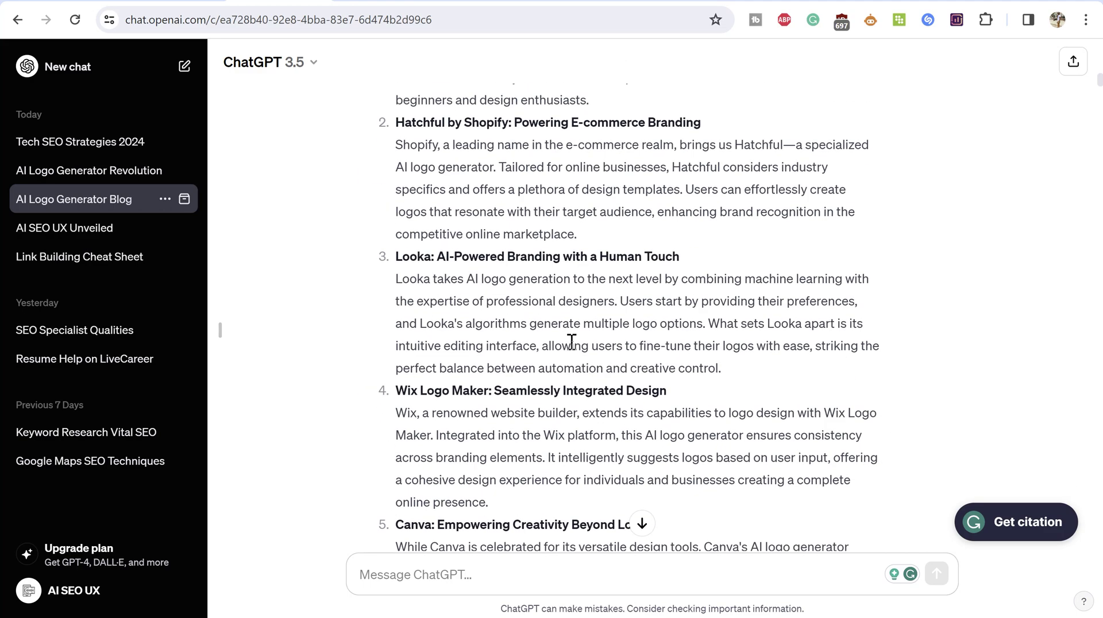
scroll(1037, 503, up, 15)
scroll(1036, 503, down, 15)
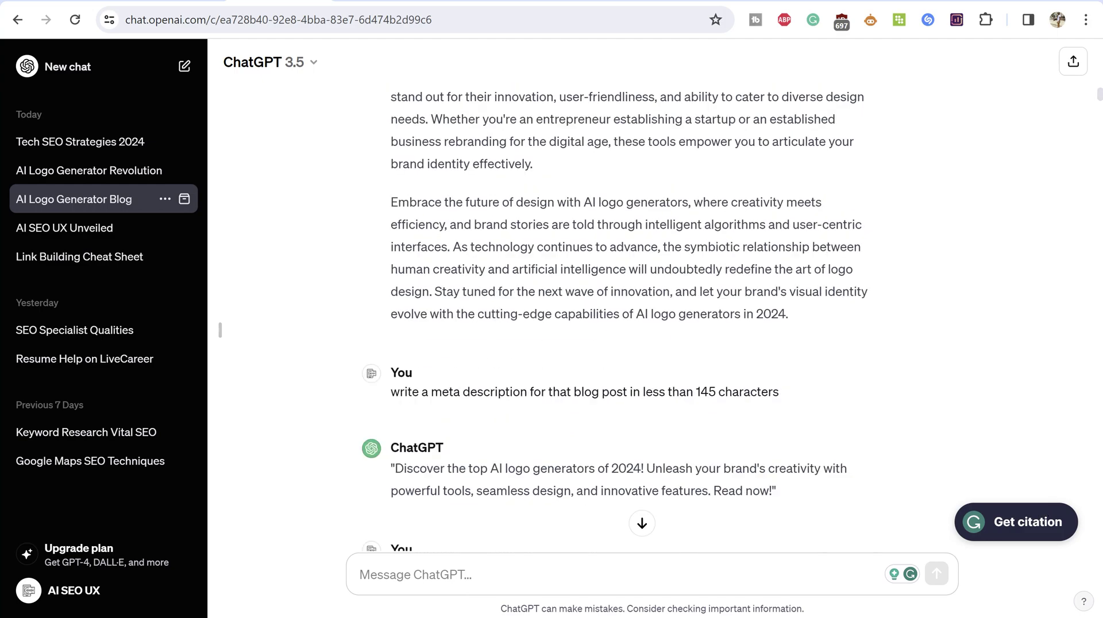
scroll(476, 468, down, 20)
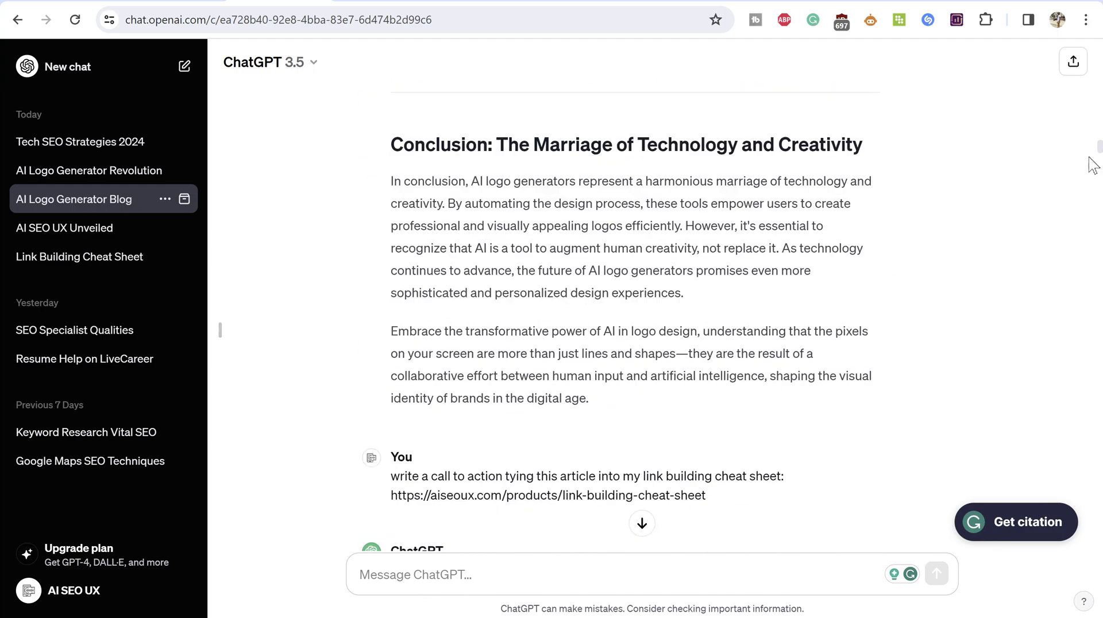
scroll(1091, 310, up, 10)
scroll(1009, 600, down, 10)
scroll(1088, 586, down, 15)
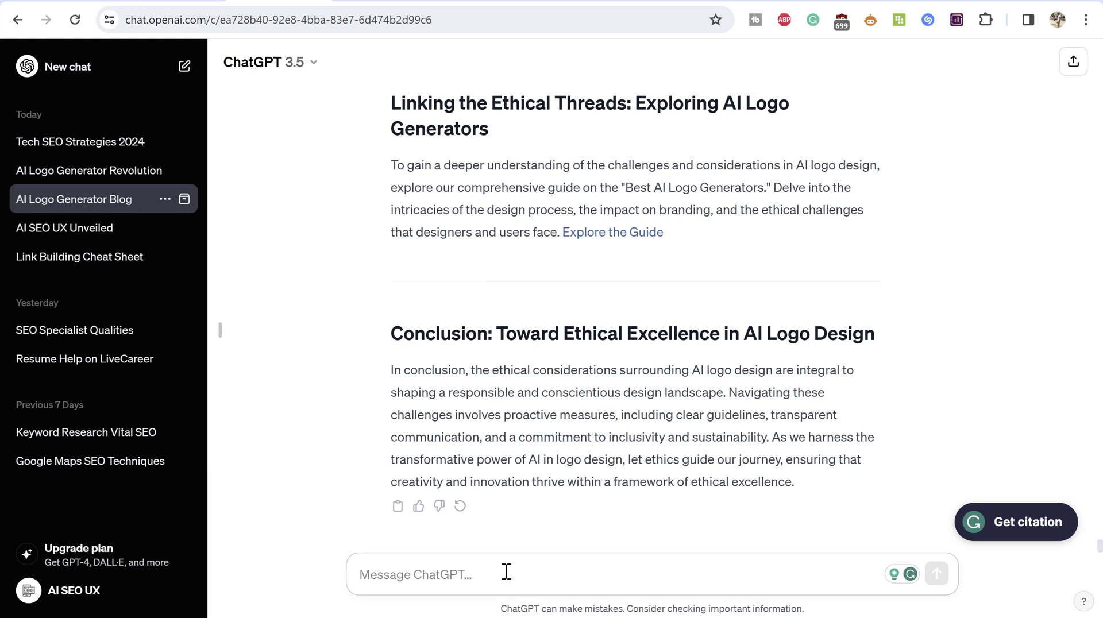
text(write a 2)
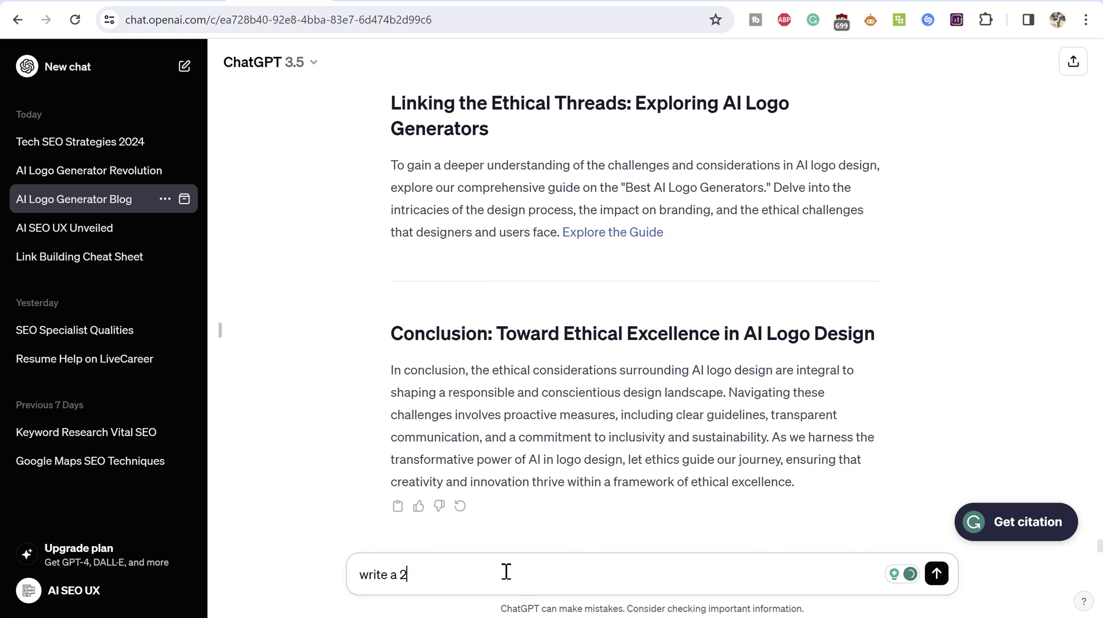
text(000 word blog article about)
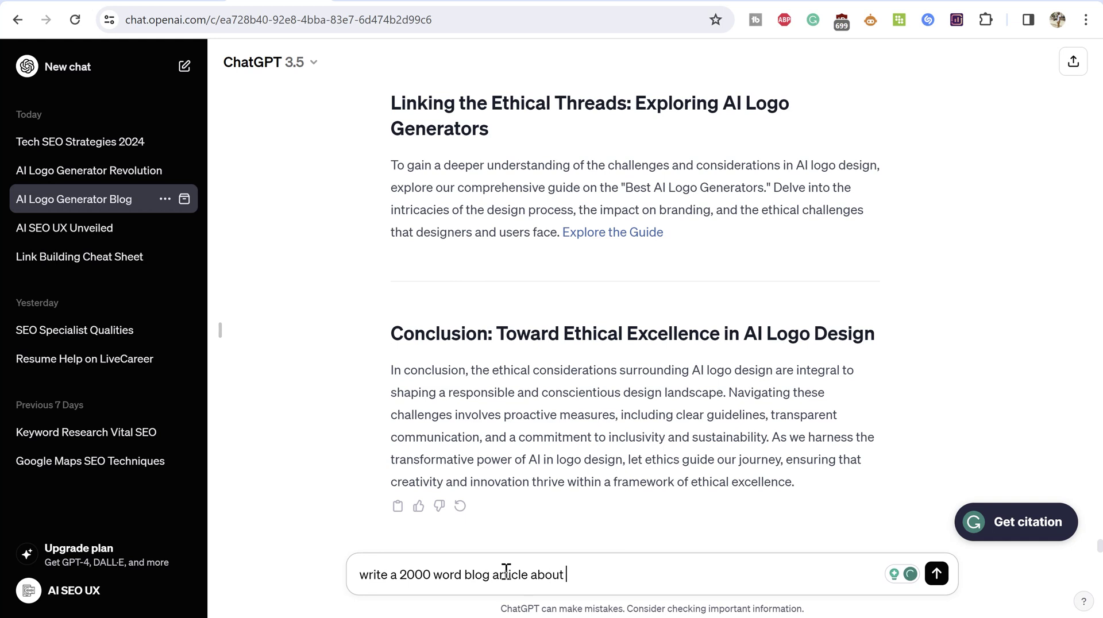
text( ")
key(ctrl+v)
text(")
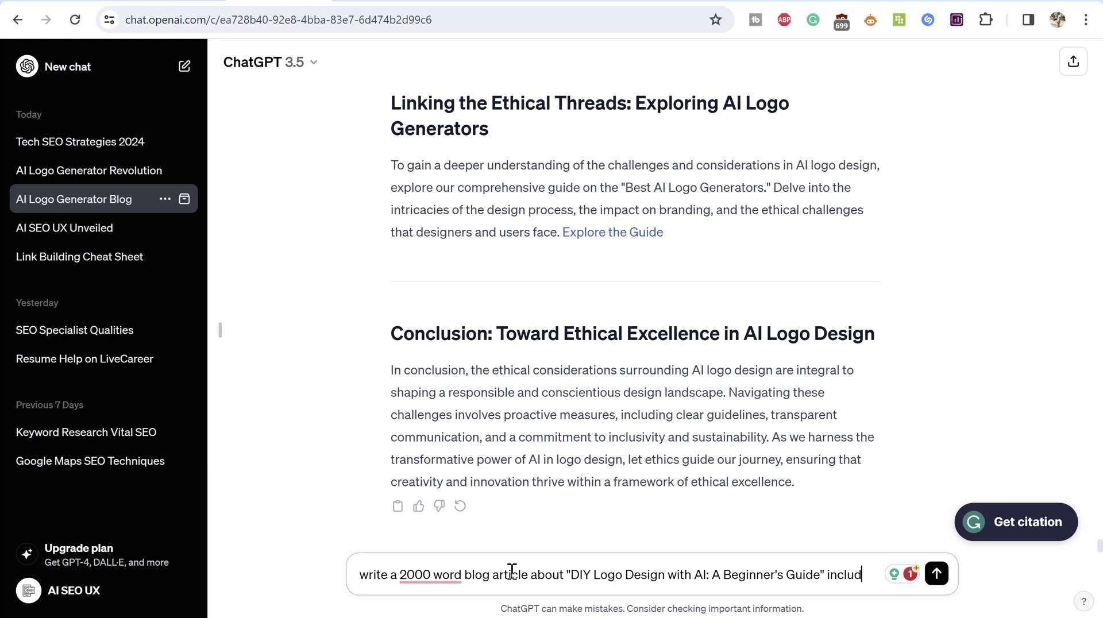
text(a link to)
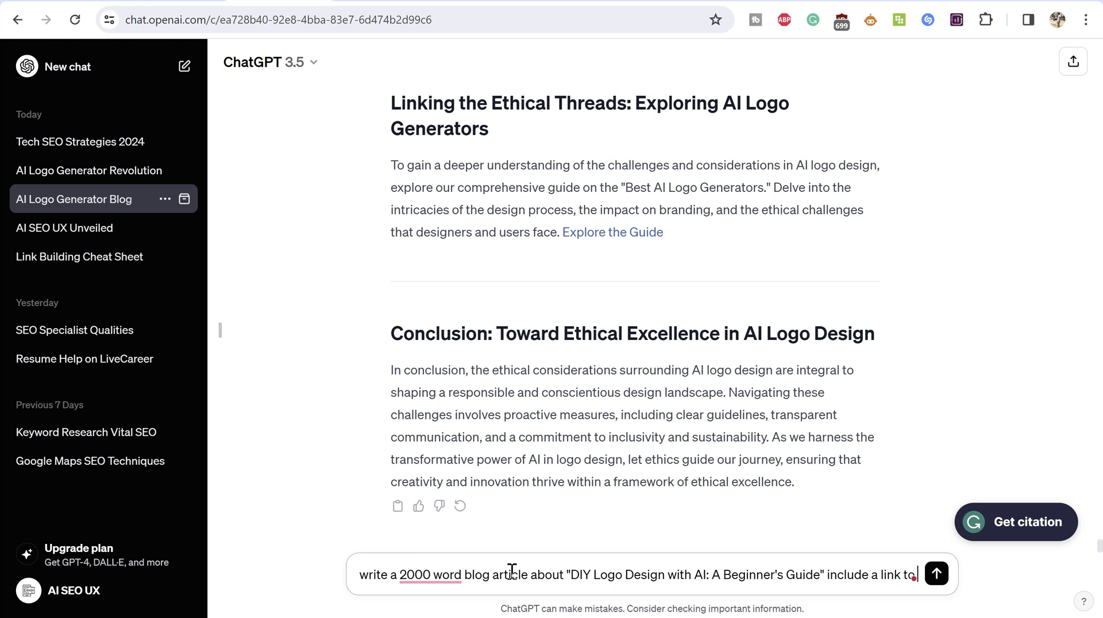
text( my blog article)
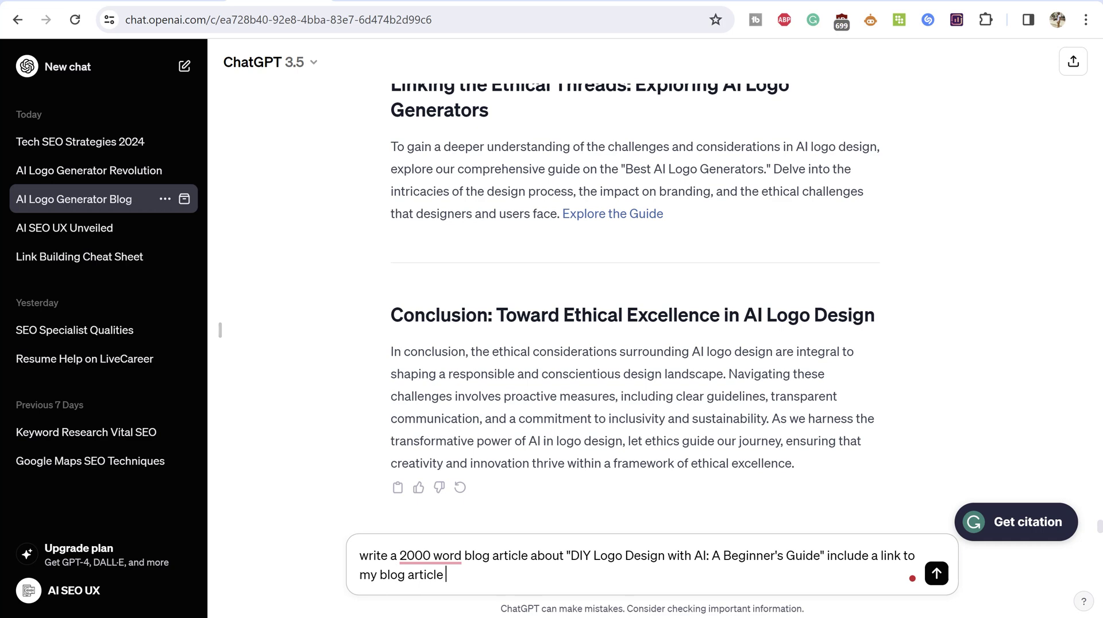
key(ctrl+Tab)
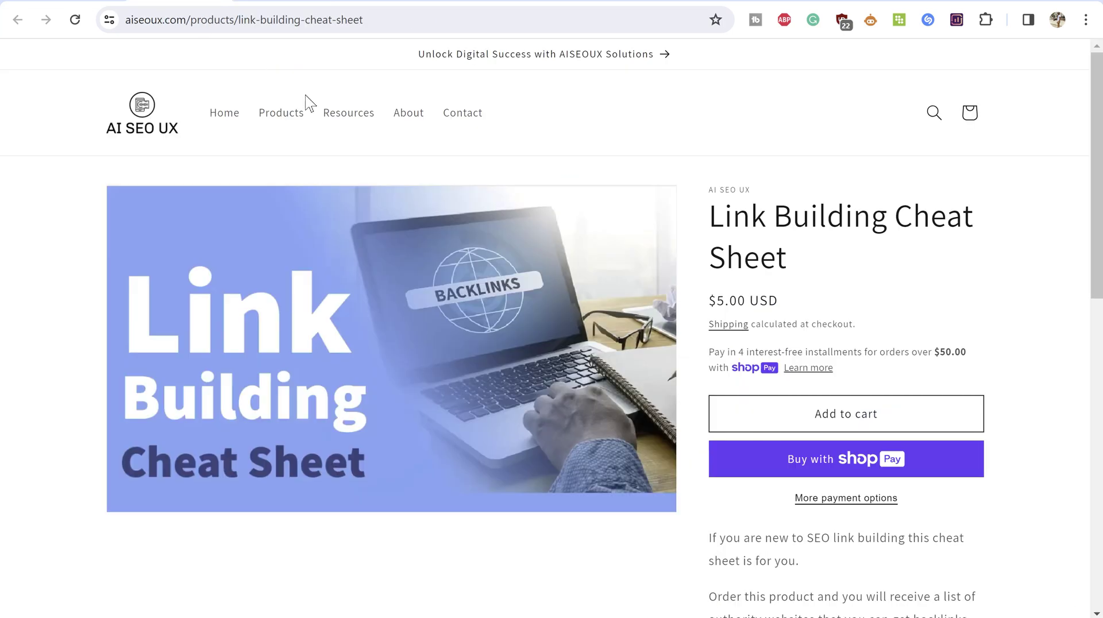
key(ctrl+Tab)
click(240, 29)
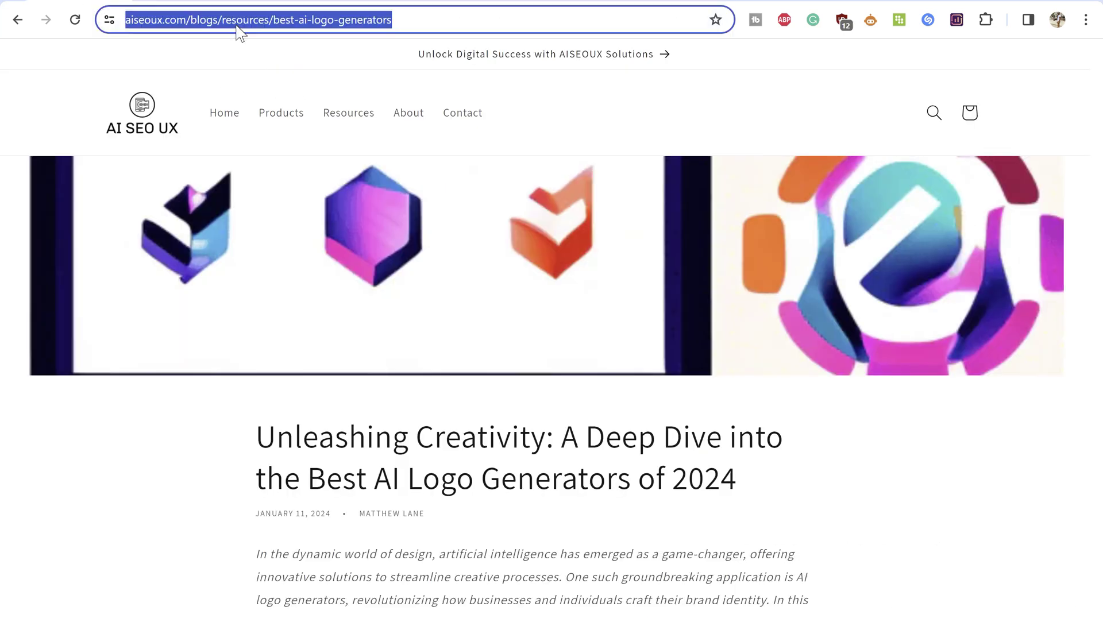
click(388, 3)
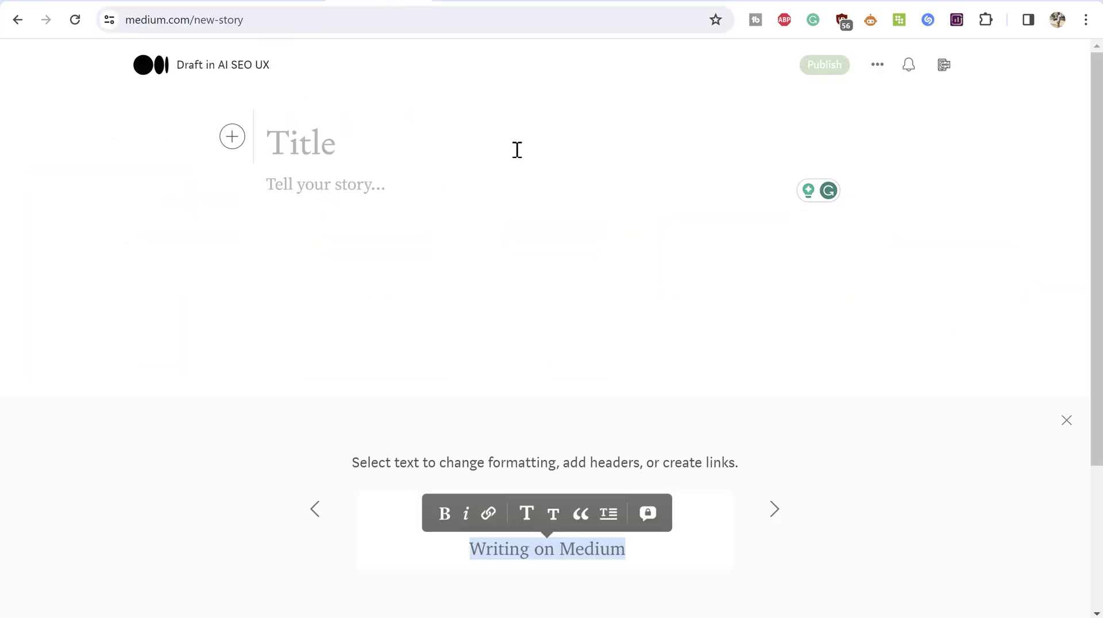
click(266, 2)
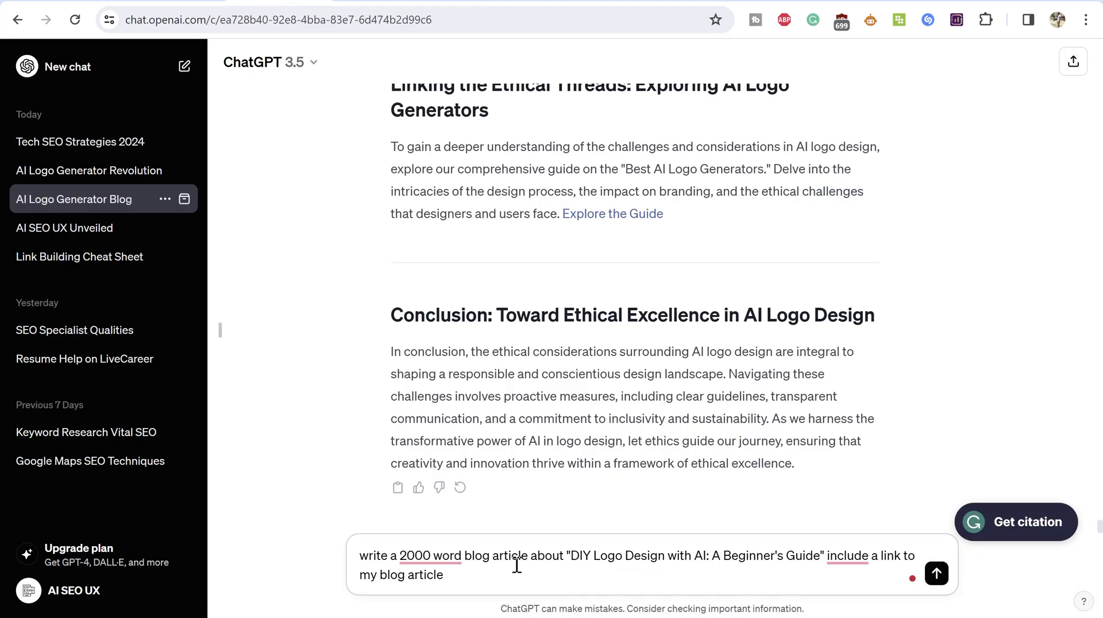
key(ctrl+v)
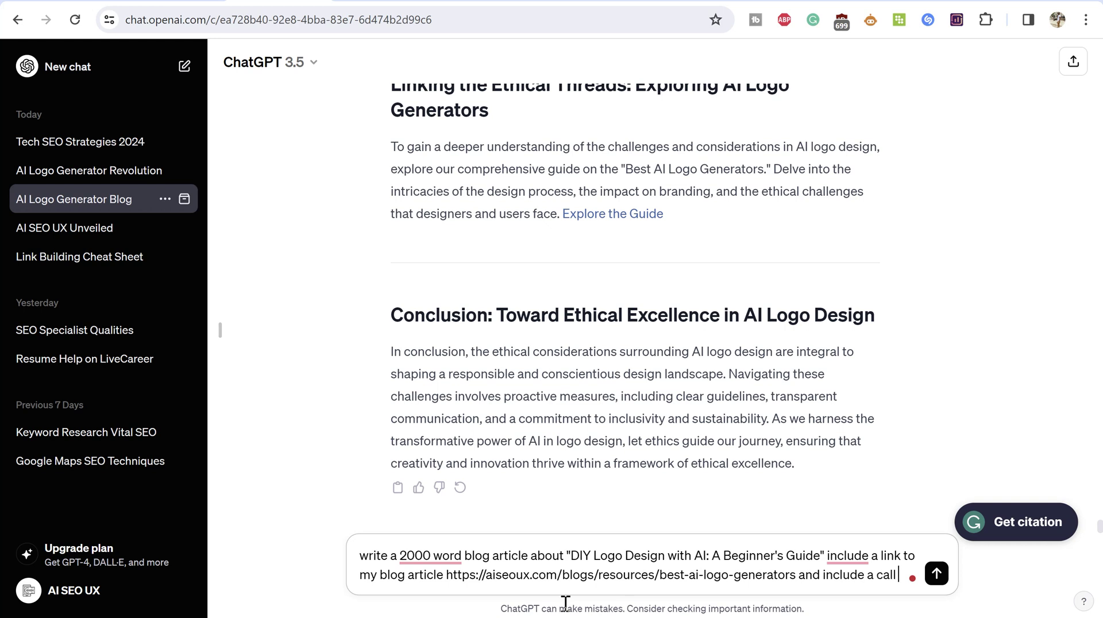
text(to action to)
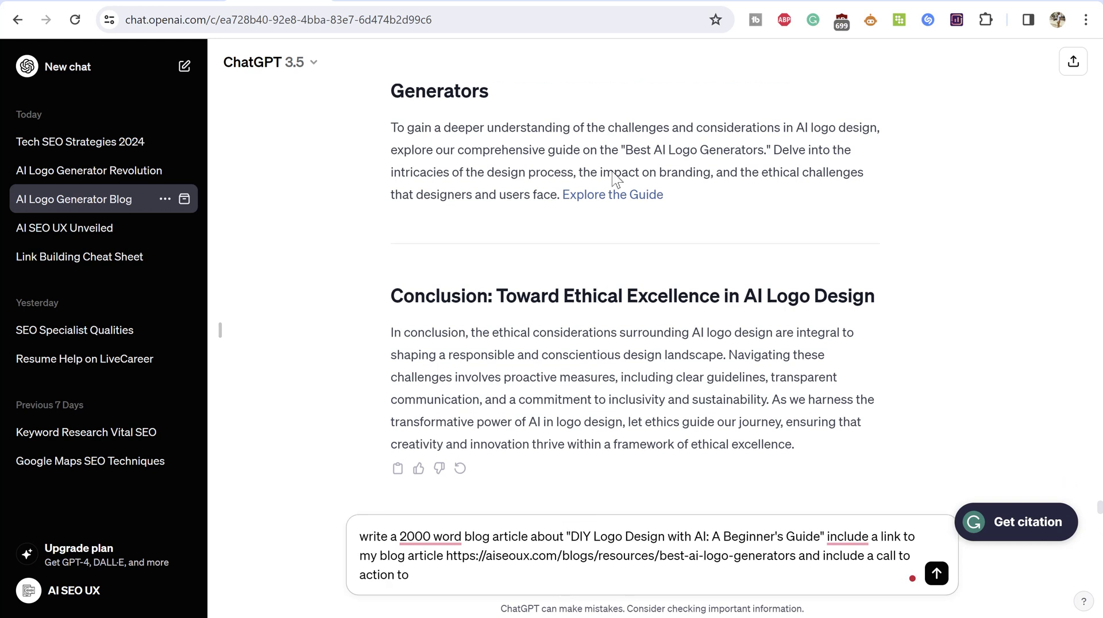
key(ctrl+Tab)
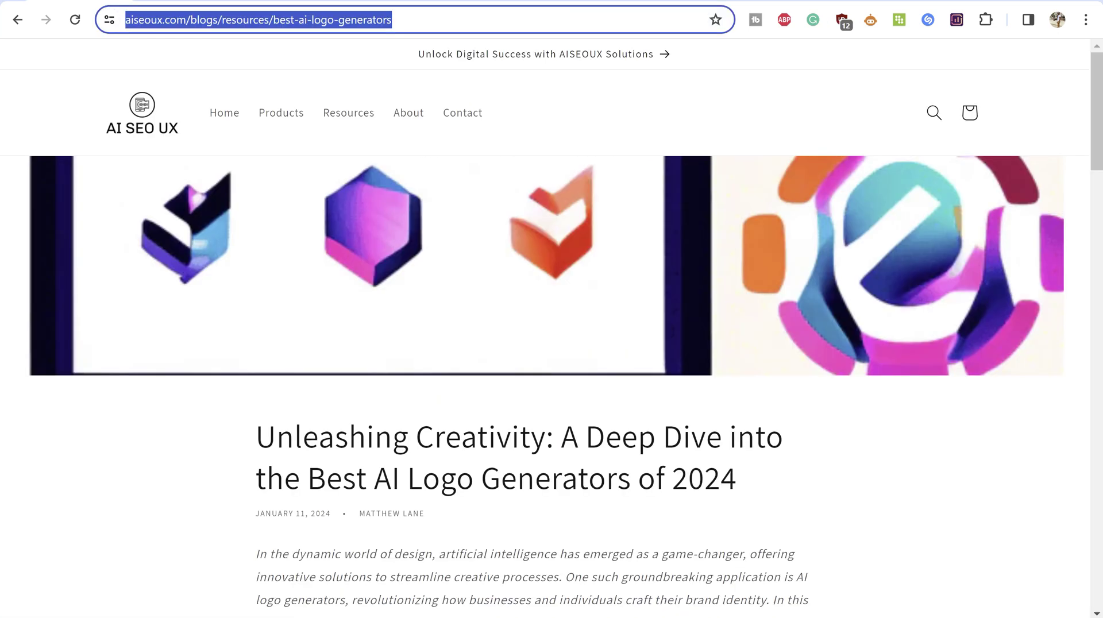
key(ctrl+Tab)
click(351, 19)
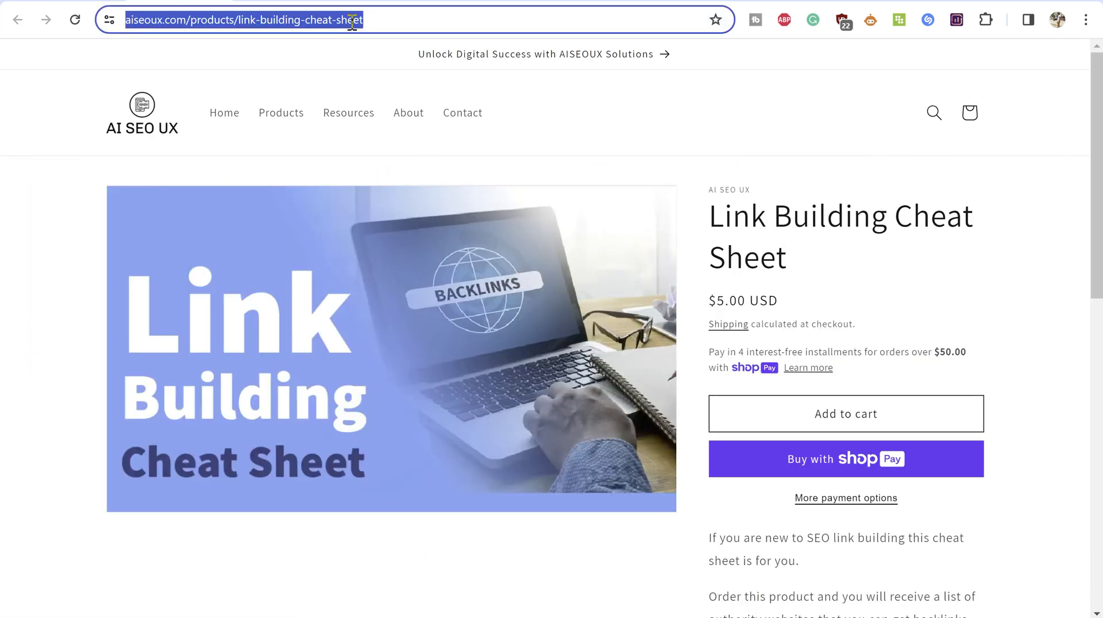
key(ctrl+c)
key(ctrl+shift+Tab)
key(ctrl+shift+Tab)
key(ctrl+v)
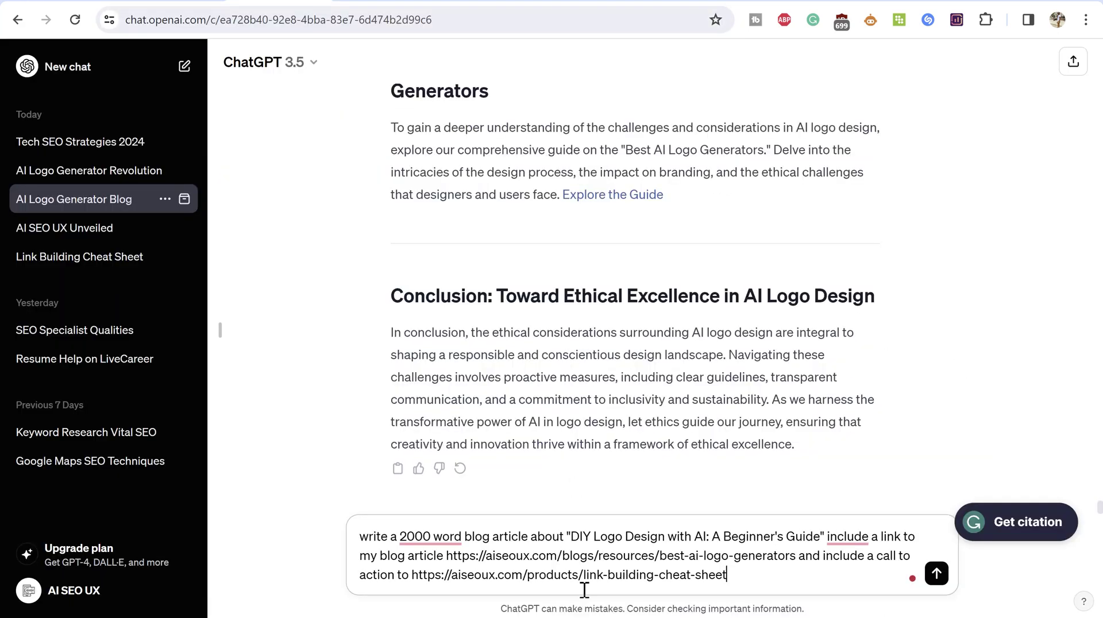
key(Return)
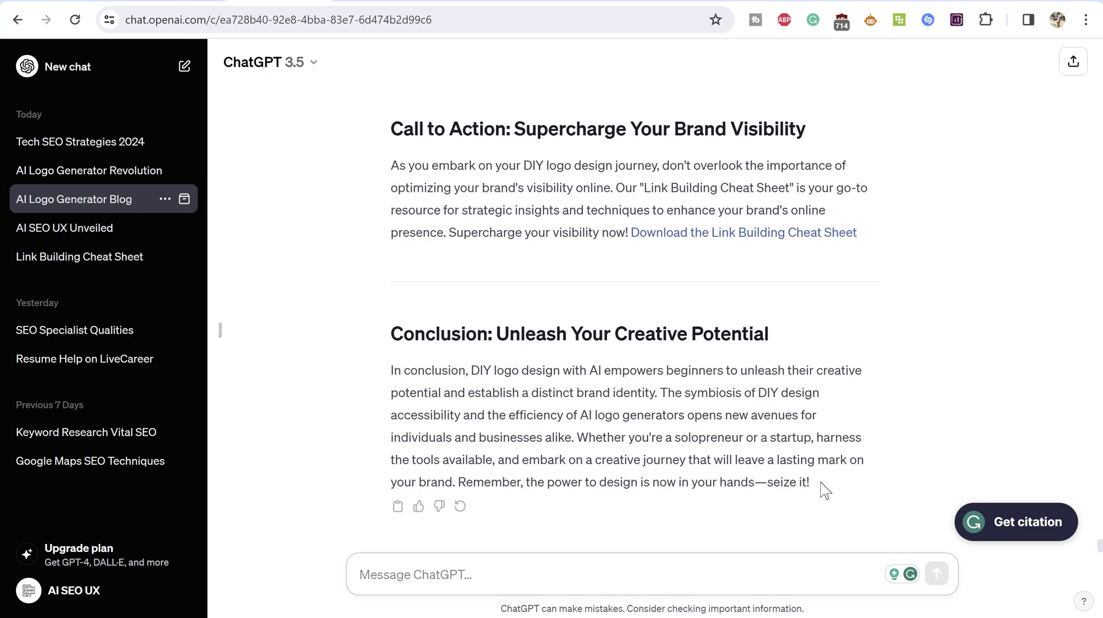
Select and copy the generated article's text from the conclusion back to the first introduction paragraph.
drag(825, 488, 386, 235)
scroll(711, 423, up, 15)
scroll(398, 243, up, 8)
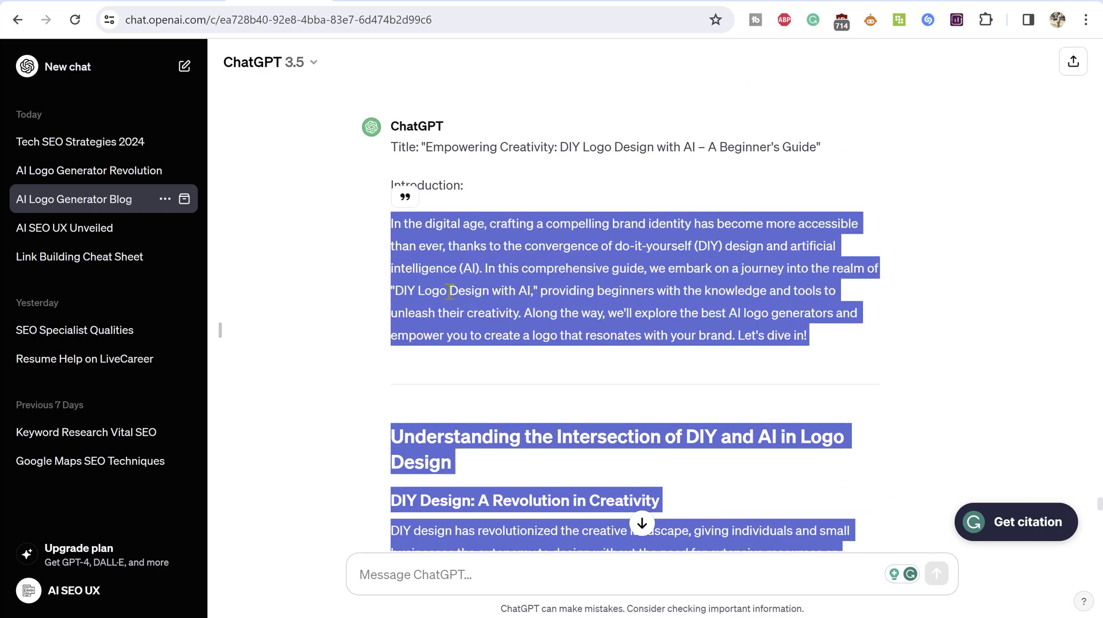
scroll(466, 313, down, 4)
scroll(470, 315, up, 3)
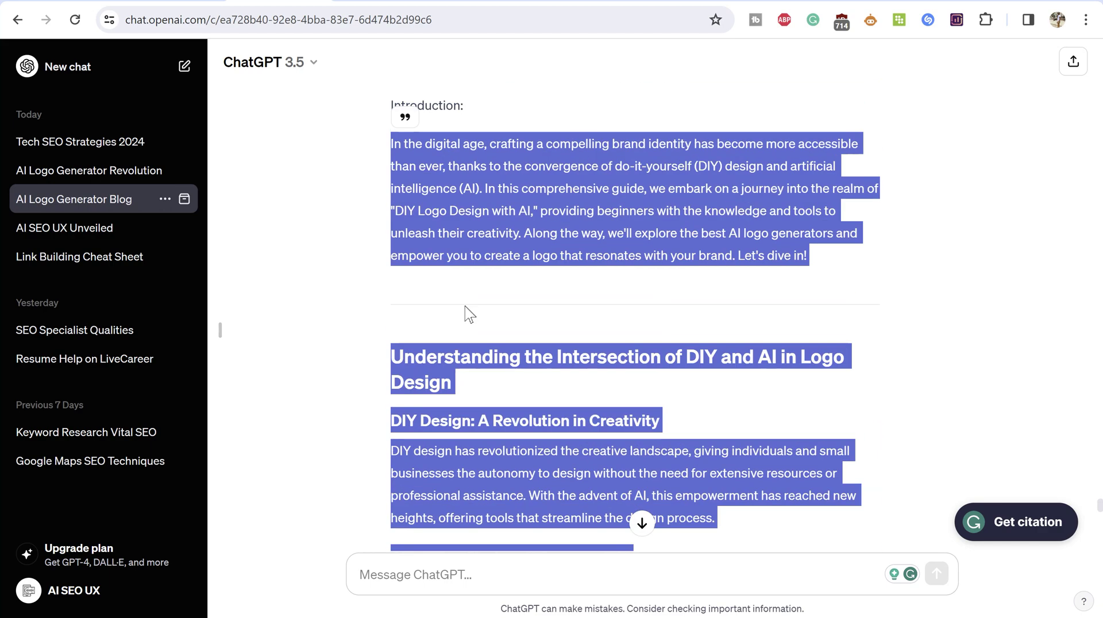
Switch to the new Medium story, paste the article into its body, and return to the introduction.
click(384, 4)
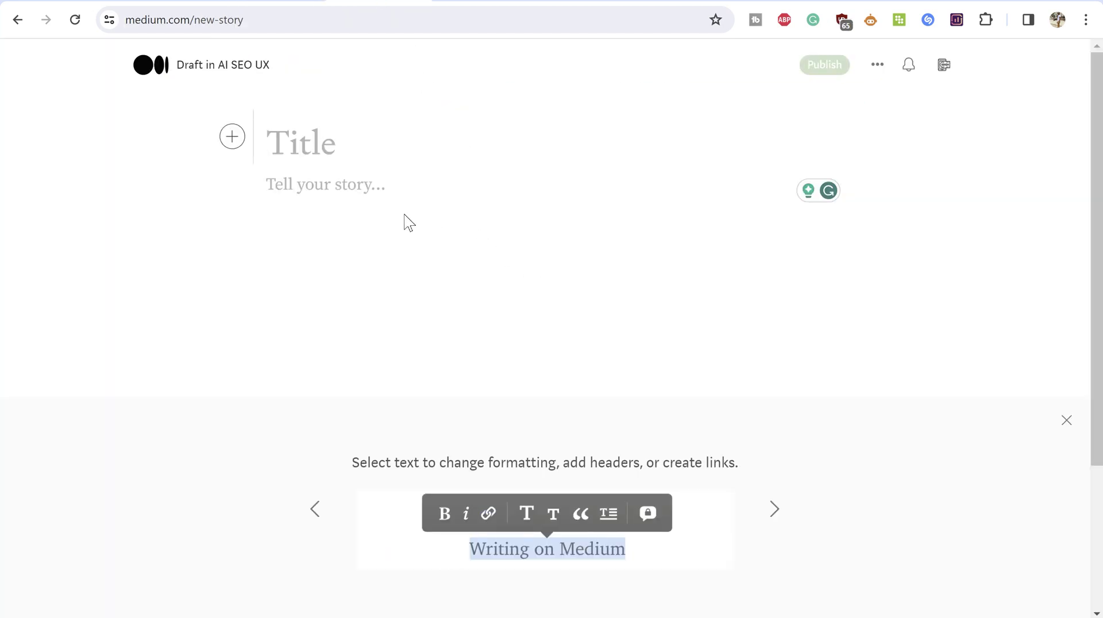
click(381, 190)
key(ctrl+v)
scroll(443, 239, up, 15)
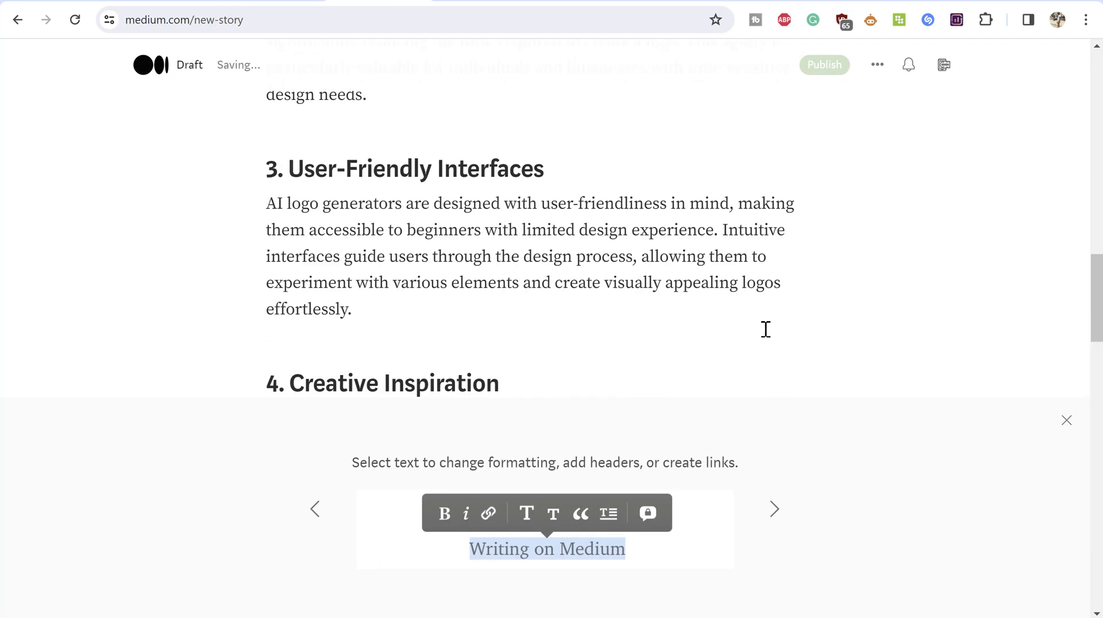
scroll(438, 229, up, 10)
scroll(537, 266, down, 1)
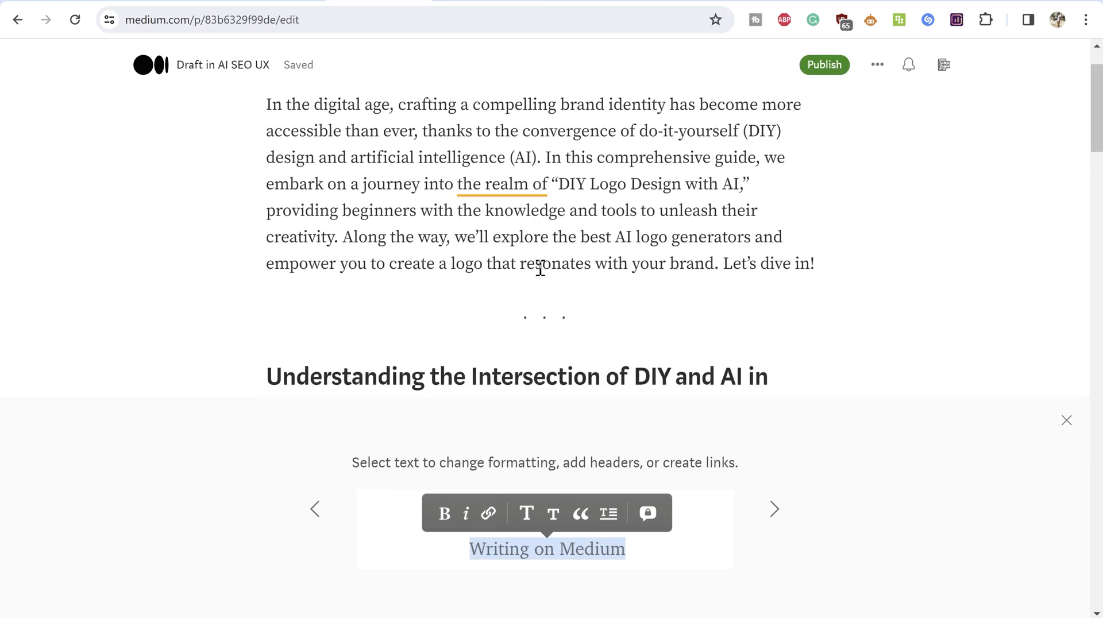
Switch to the ChatGPT chat and copy the generated title "Empowering Creativity: DIY Logo Design with AI – A Beginner's Guide" without its quotation marks.
scroll(416, 279, down, 1)
scroll(413, 255, up, 2)
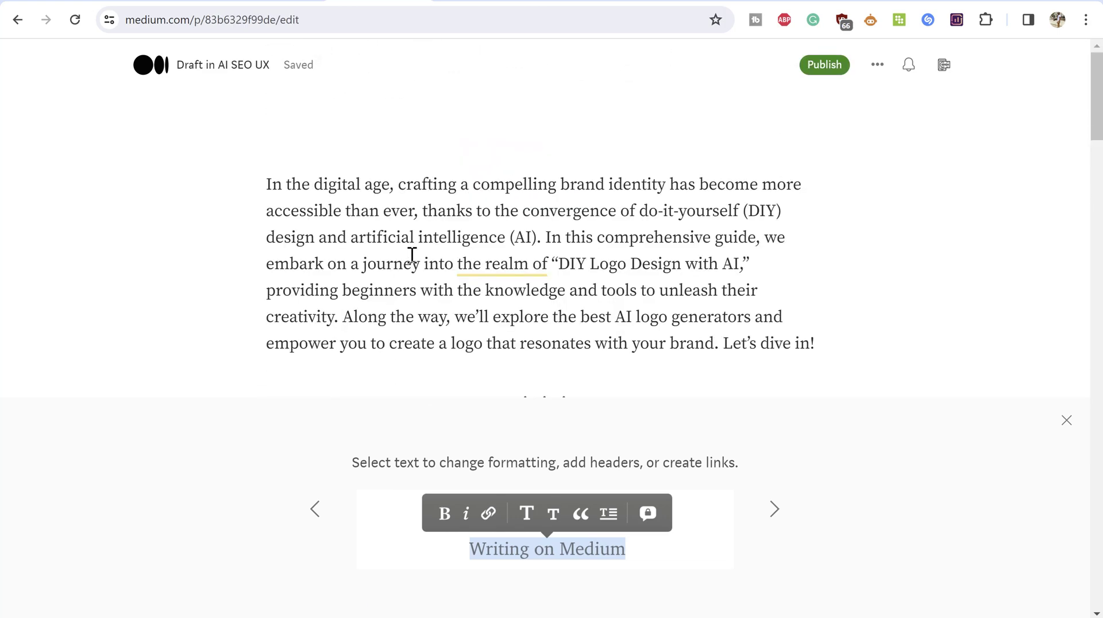
key(ctrl+Tab)
scroll(481, 262, up, 2)
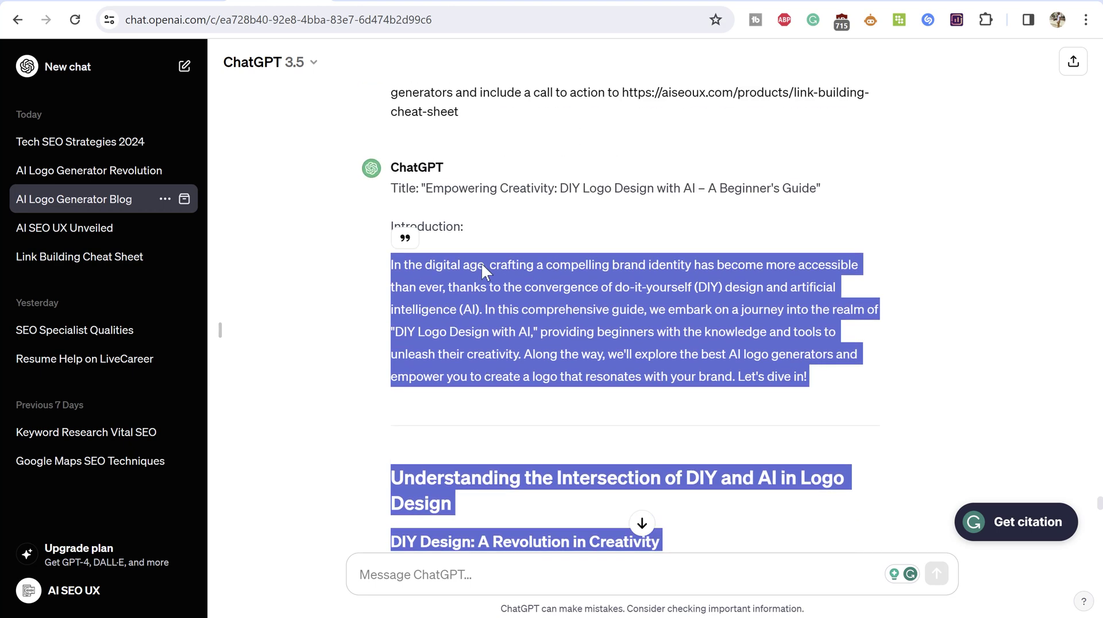
scroll(483, 267, up, 1)
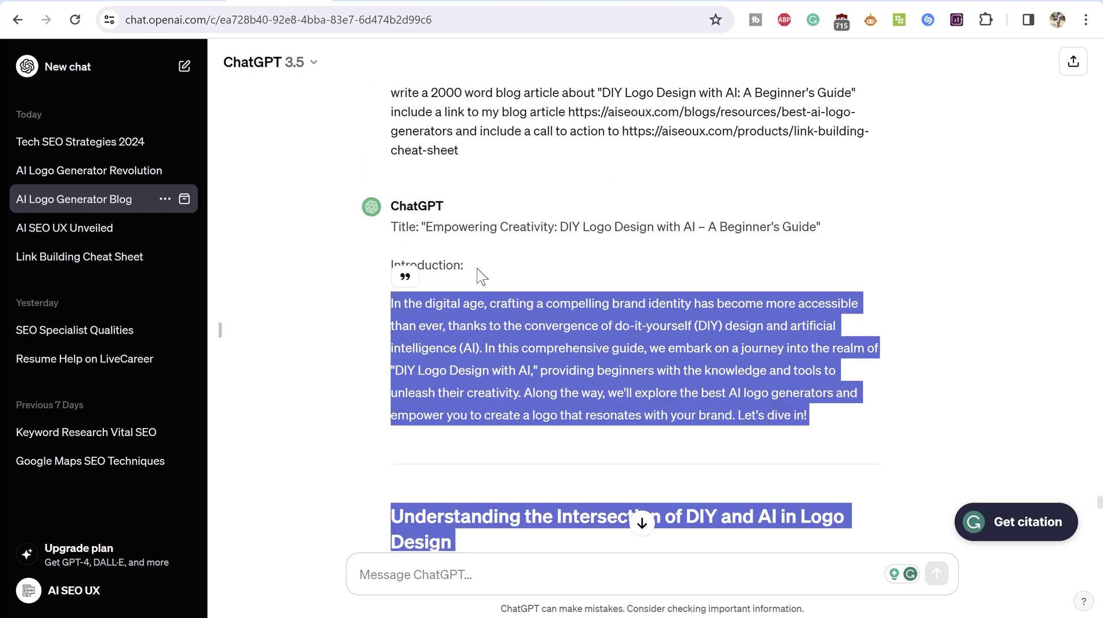
click(482, 277)
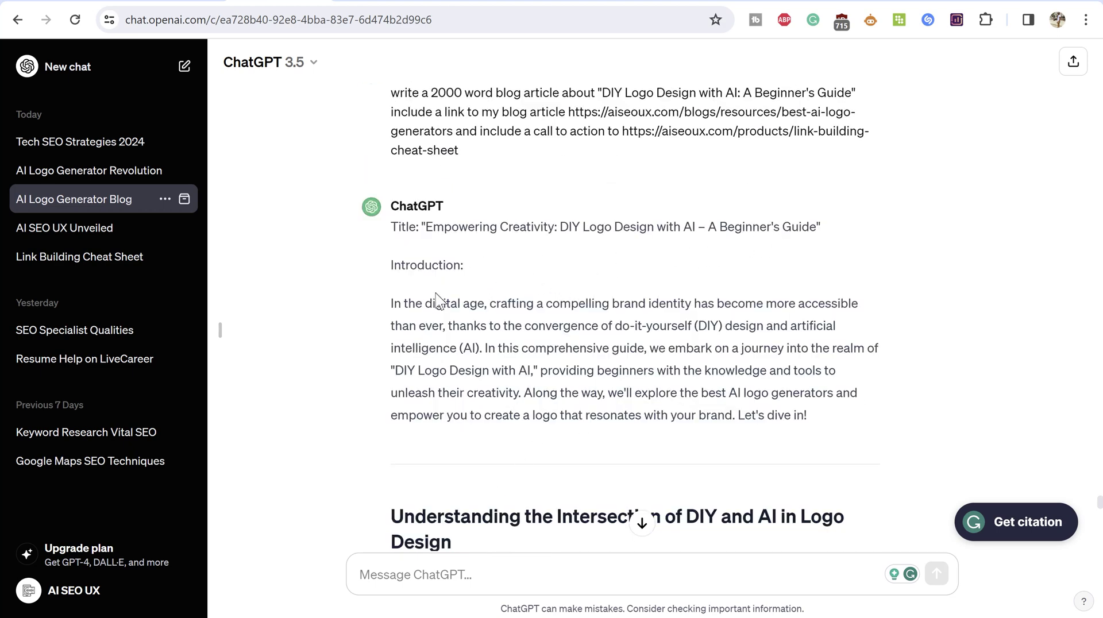
drag(391, 301, 535, 392)
click(558, 296)
scroll(716, 328, up, 2)
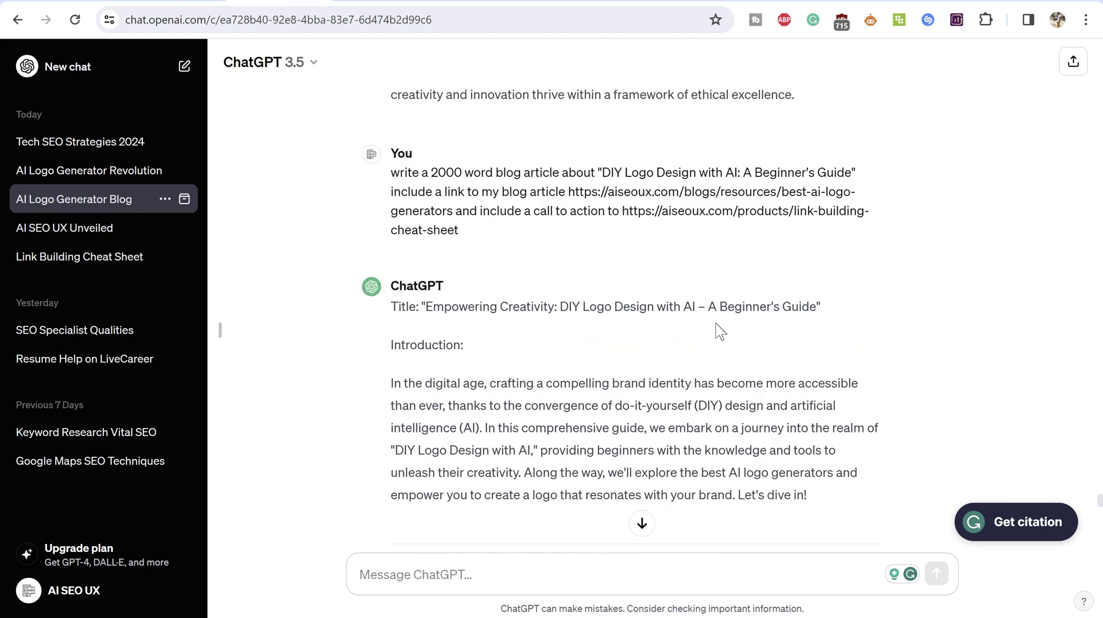
drag(816, 306, 426, 299)
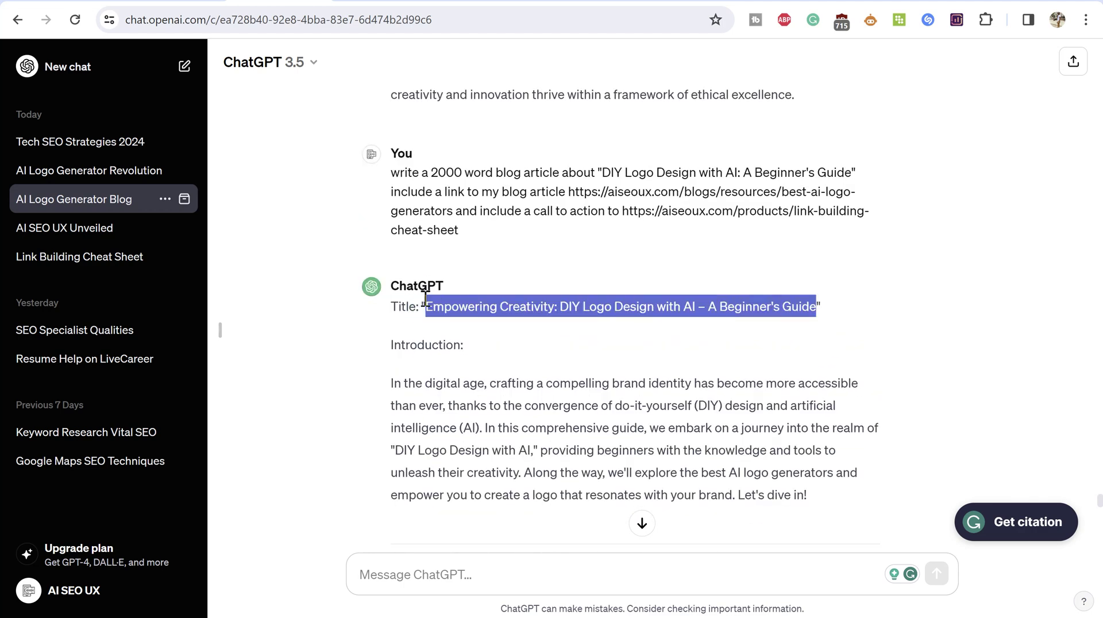
Return to the Medium story and paste the copied title above the introduction.
click(388, 3)
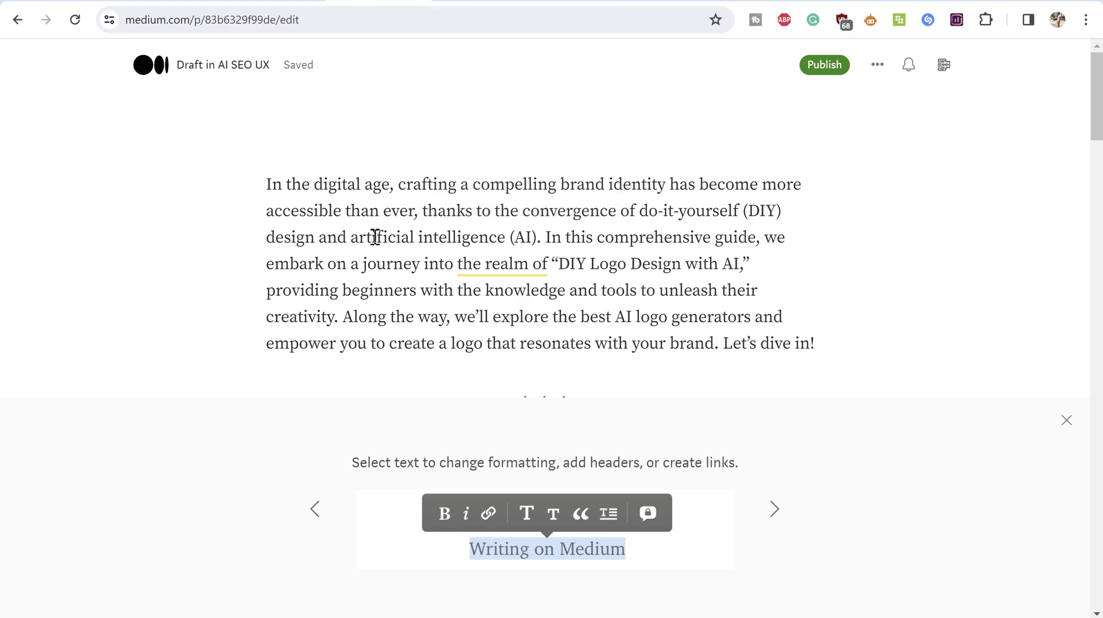
scroll(379, 247, down, 3)
scroll(370, 230, up, 3)
click(307, 126)
key(ctrl+v)
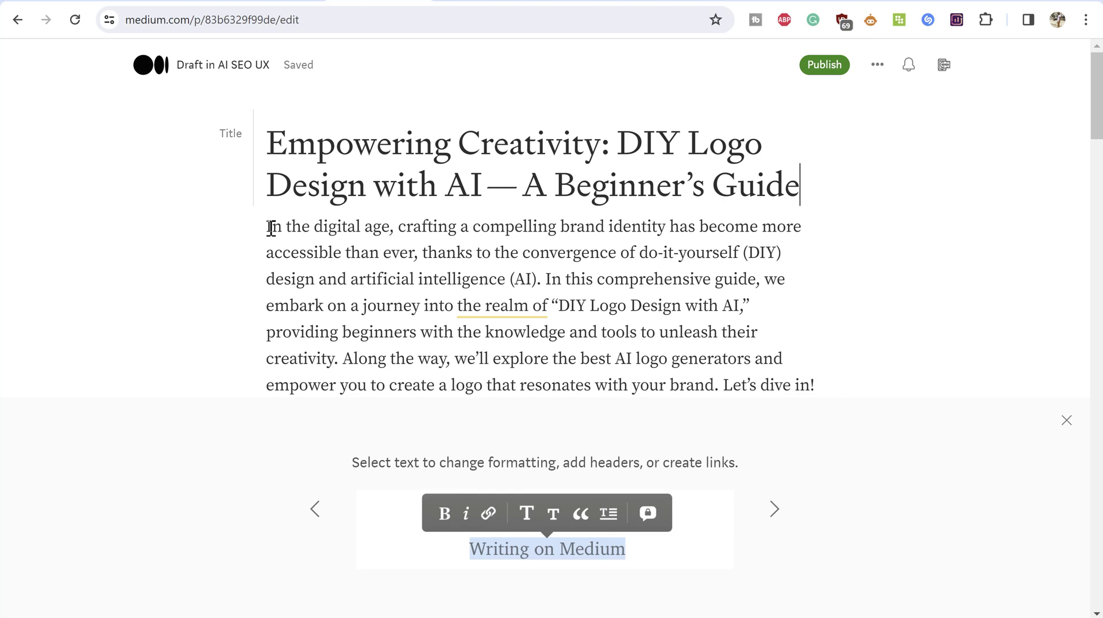
Select the whole Medium story, including its title, and copy it.
click(268, 227)
click(321, 253)
key(ctrl+a)
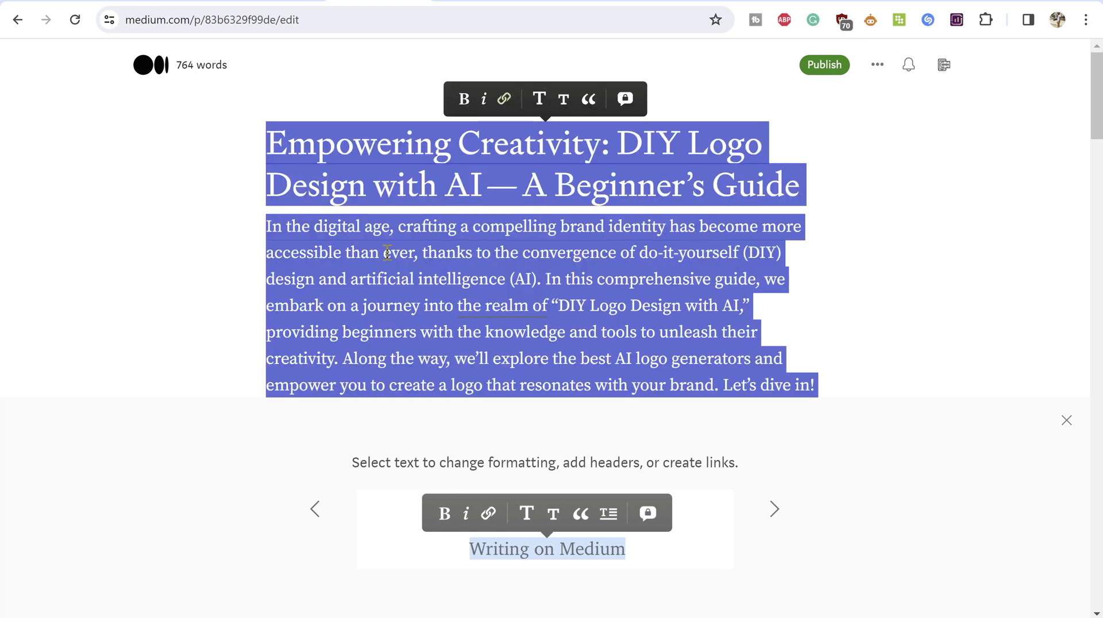
key(ctrl+c)
Switch to Junia's Blog Images Generator, paste the copied article as the partial blog content, and request the images.
click(657, 3)
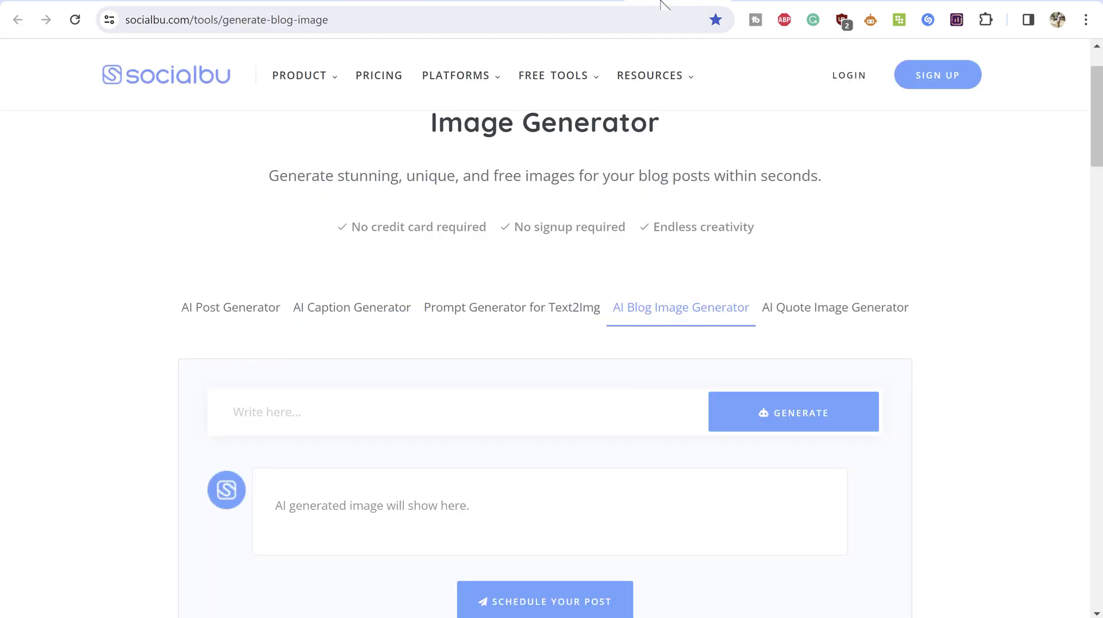
click(736, 2)
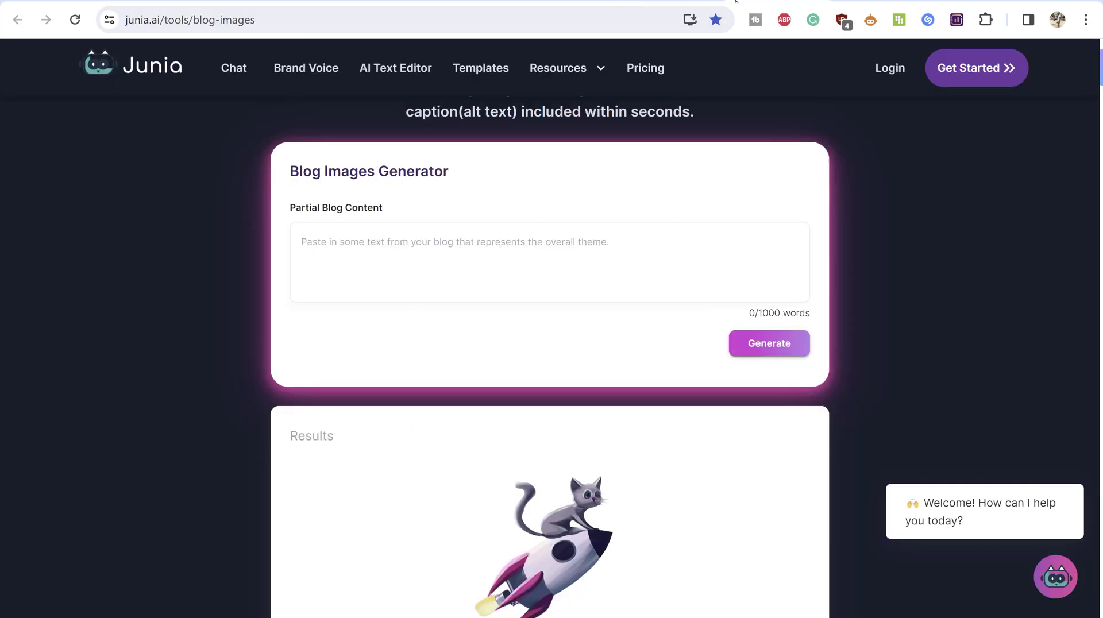
click(384, 261)
key(ctrl+v)
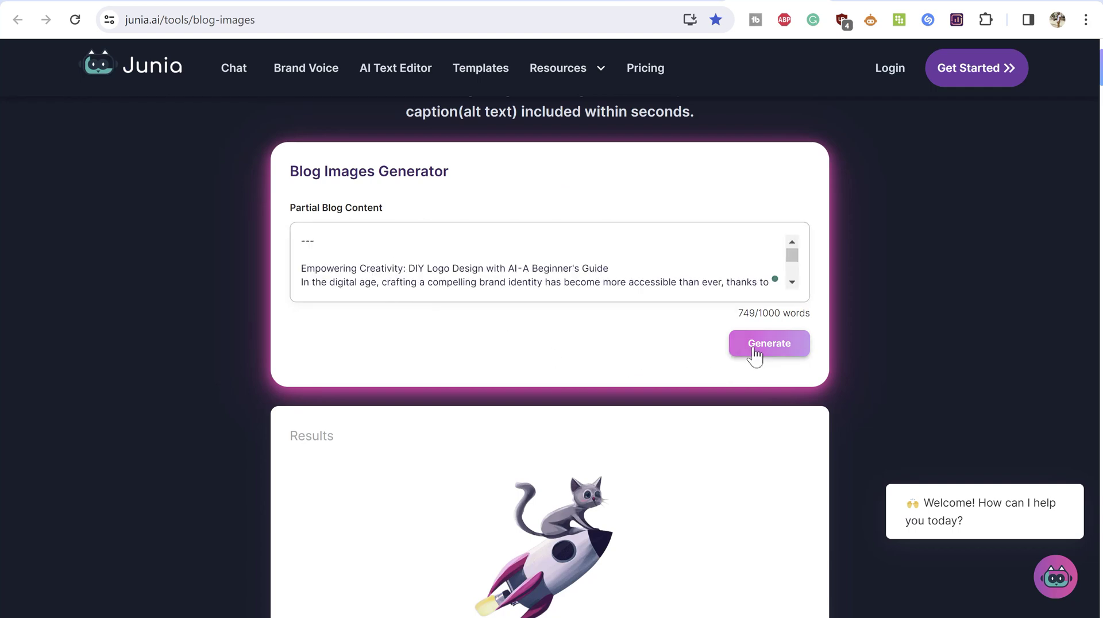
click(754, 357)
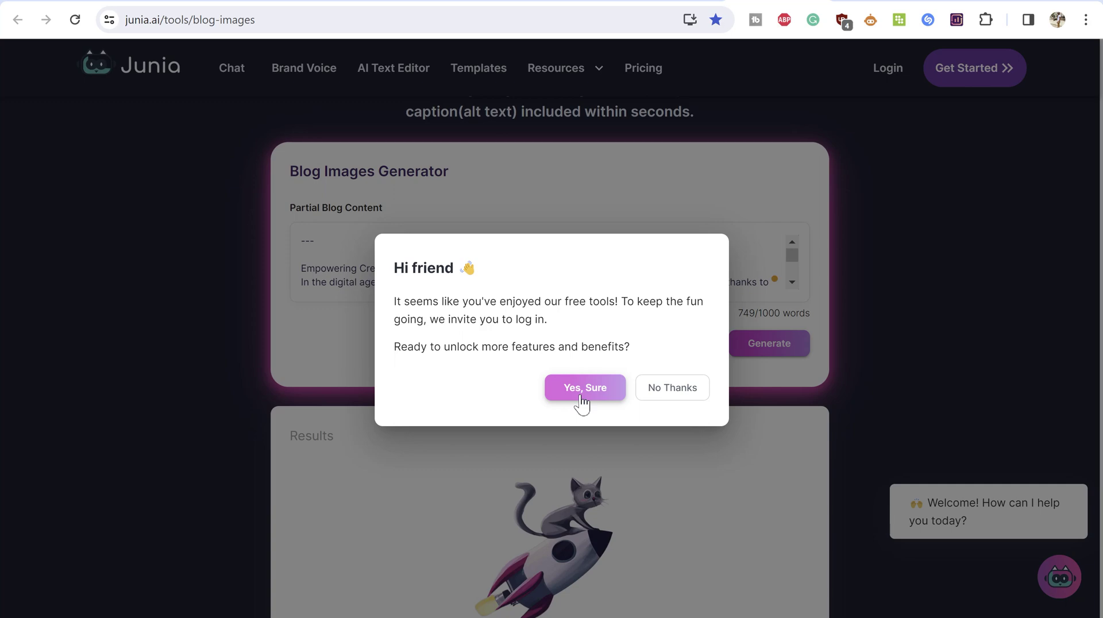
Decline the login invitation, request the blog images again, and compose an image from the article description in Junia's AI Images.
click(656, 395)
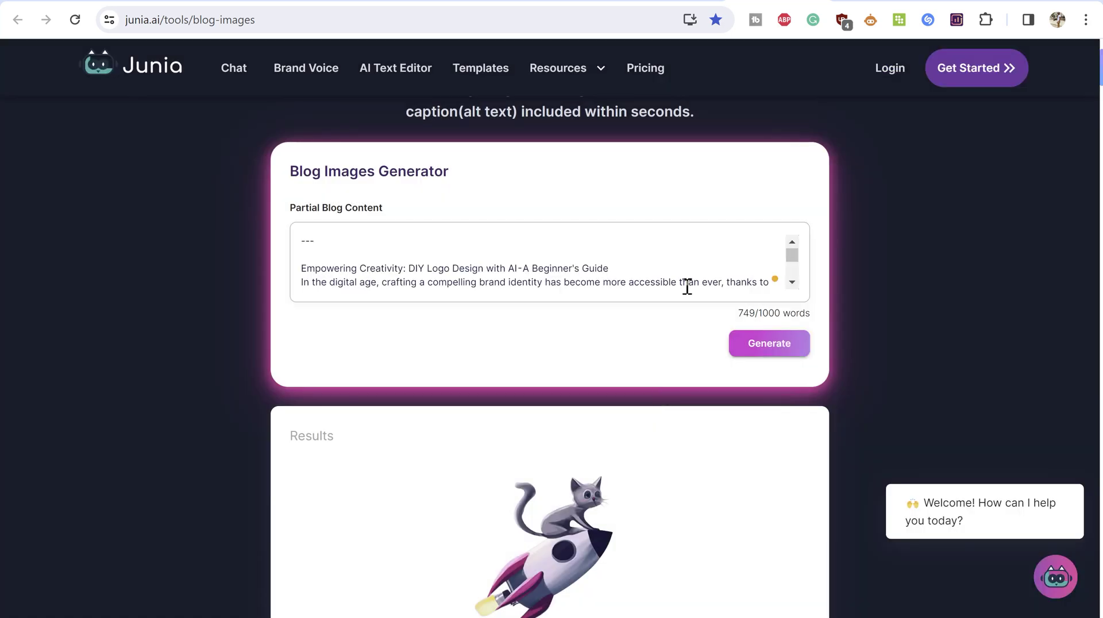
click(737, 347)
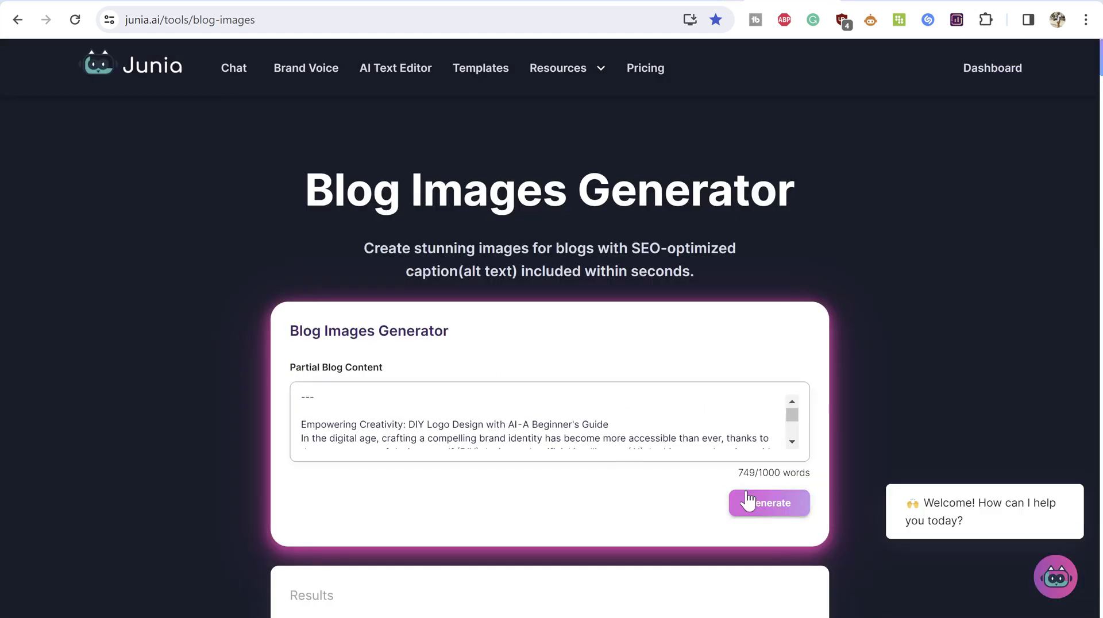
click(749, 504)
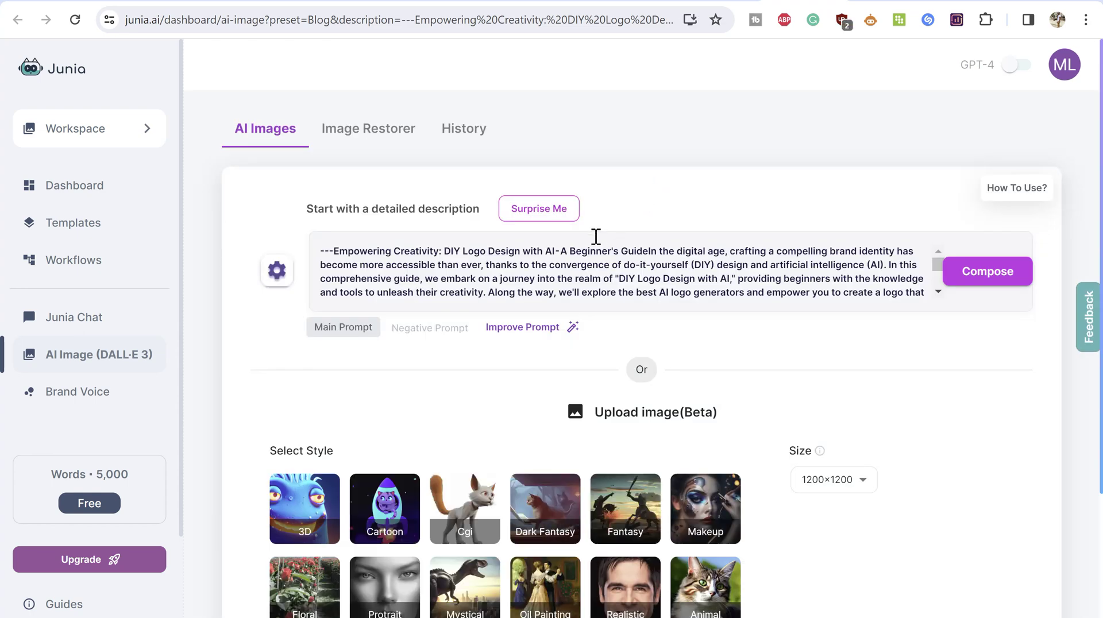
click(965, 273)
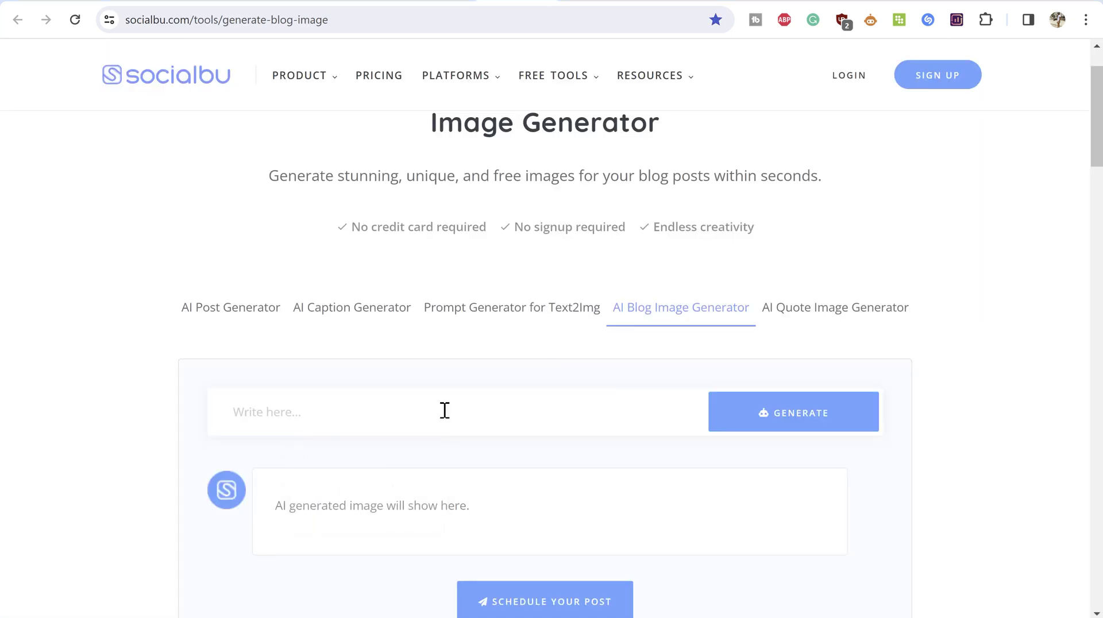
In SocialBu's AI Blog Image Generator, generate an image from the prompt "ai logo generator".
click(445, 411)
text(ai)
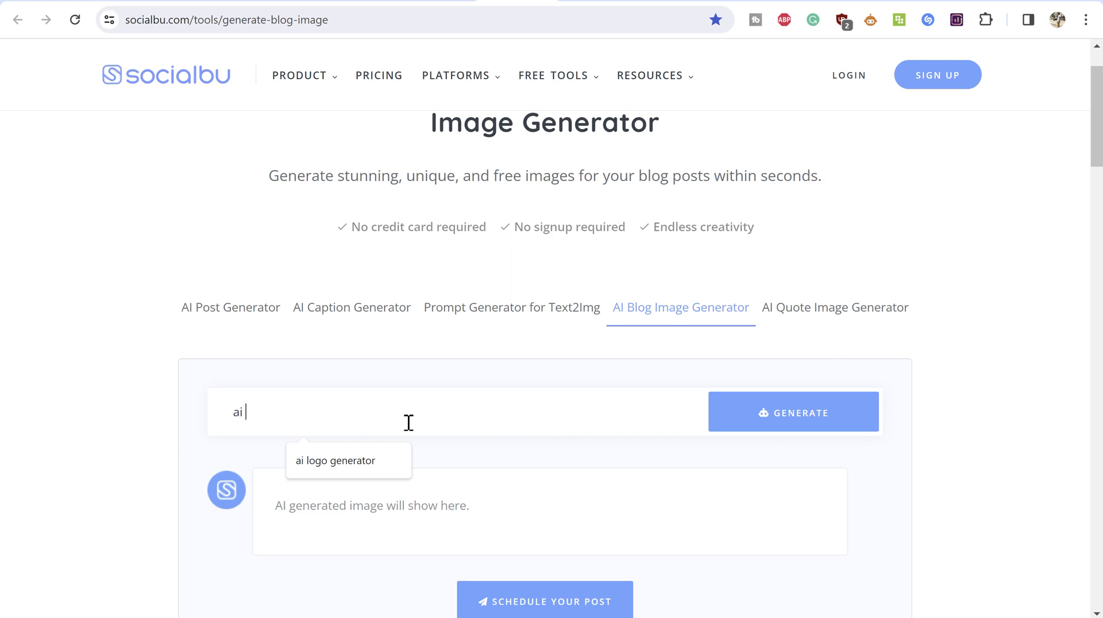
click(402, 477)
click(725, 425)
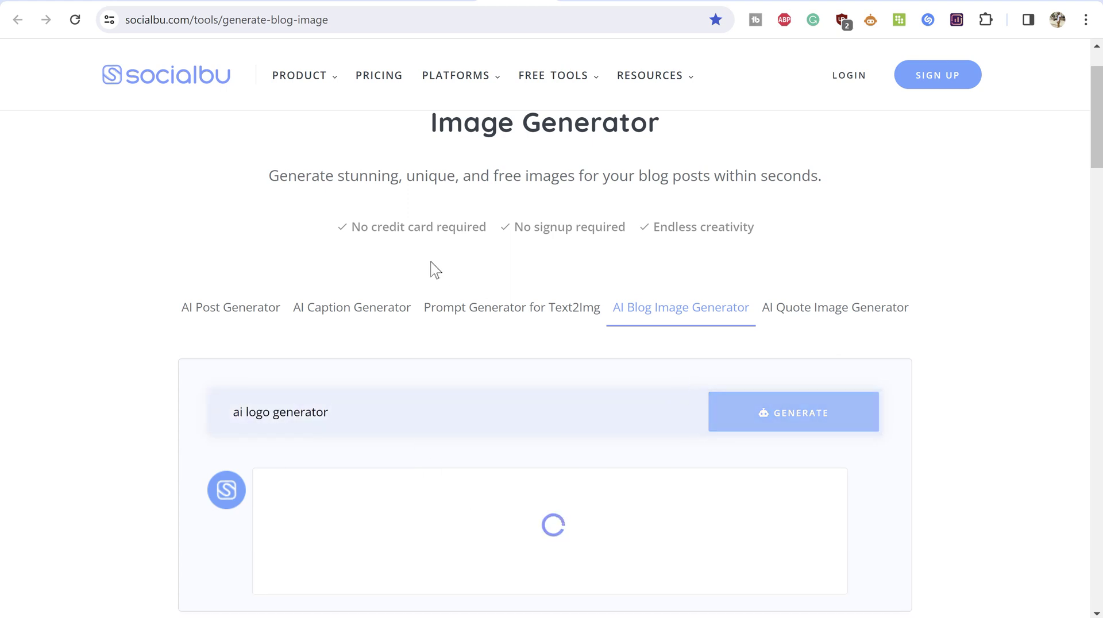
scroll(837, 79, down, 1)
Switch to Simplified's AI Image Generator and try to generate an image from the prompt "ai logo generator".
click(885, 3)
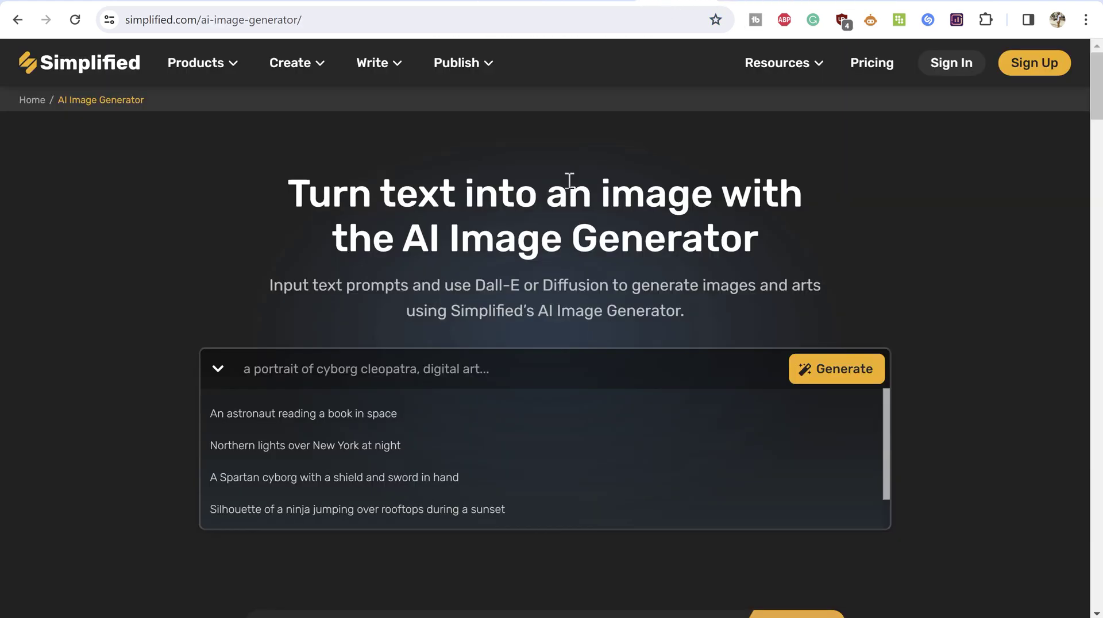
text(ai)
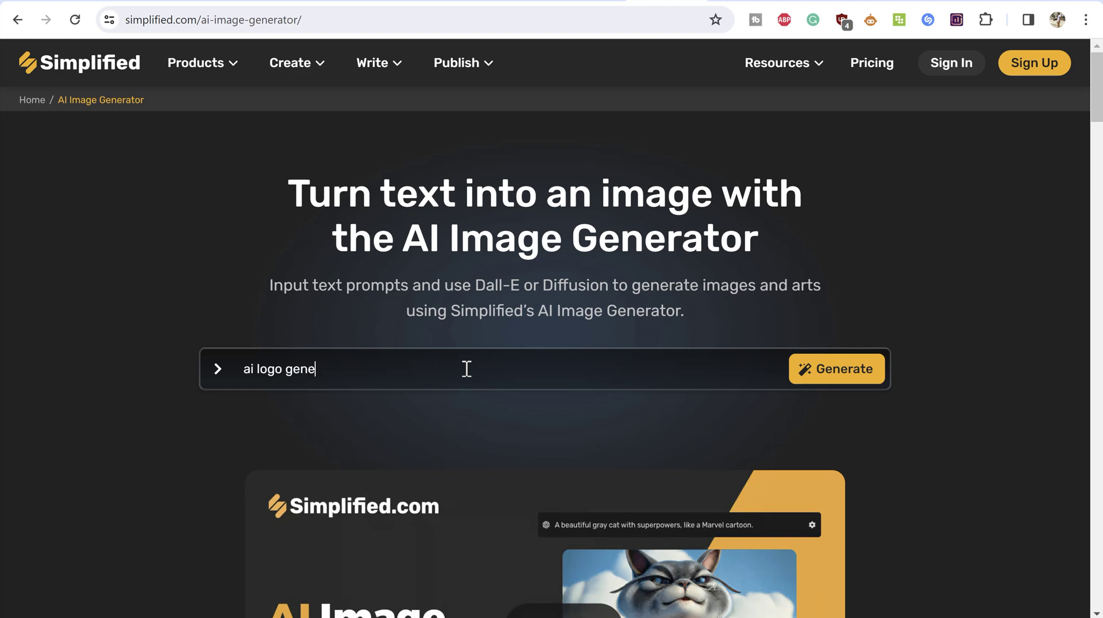
text(logo generator)
key(Return)
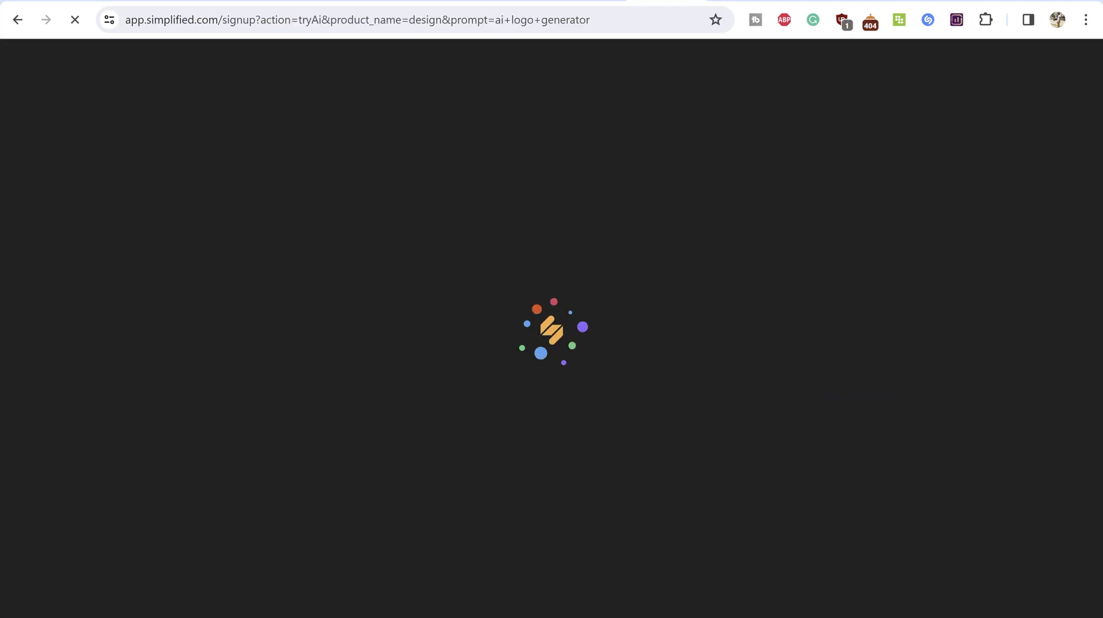
Go back to Junia's Blog Images Generator, decline the login invitation, and generate images from the pasted article again.
click(575, 2)
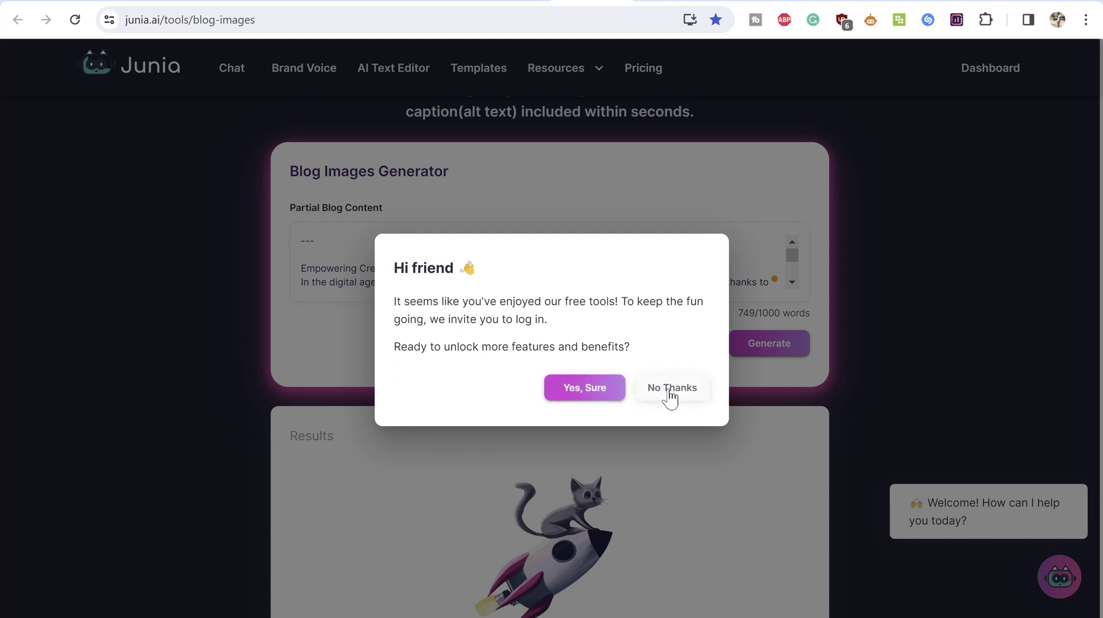
click(670, 390)
click(732, 352)
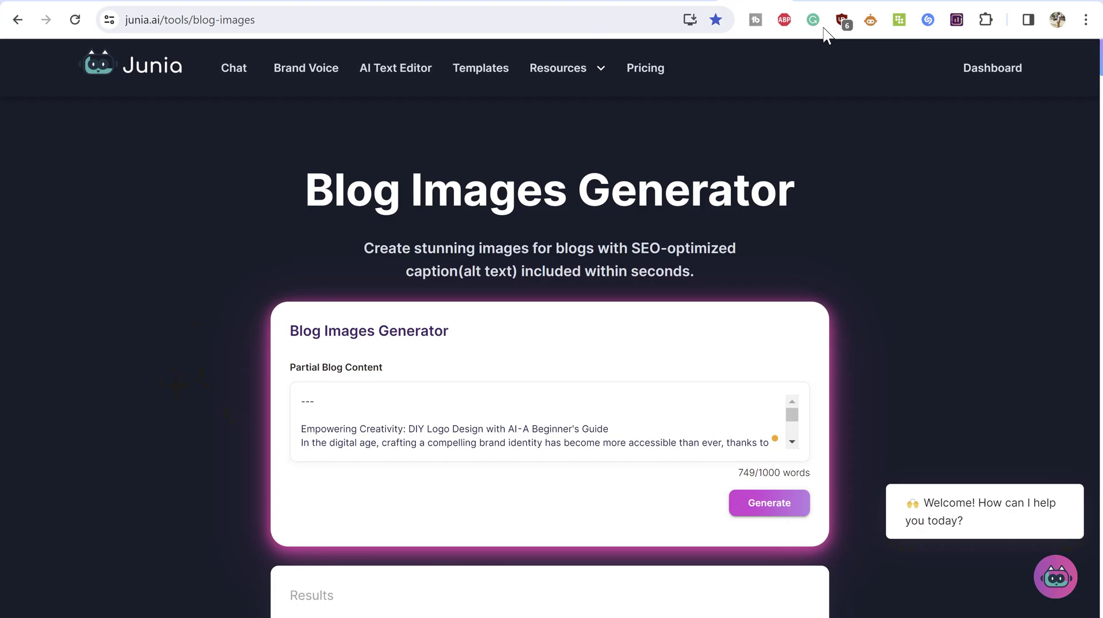
click(769, 502)
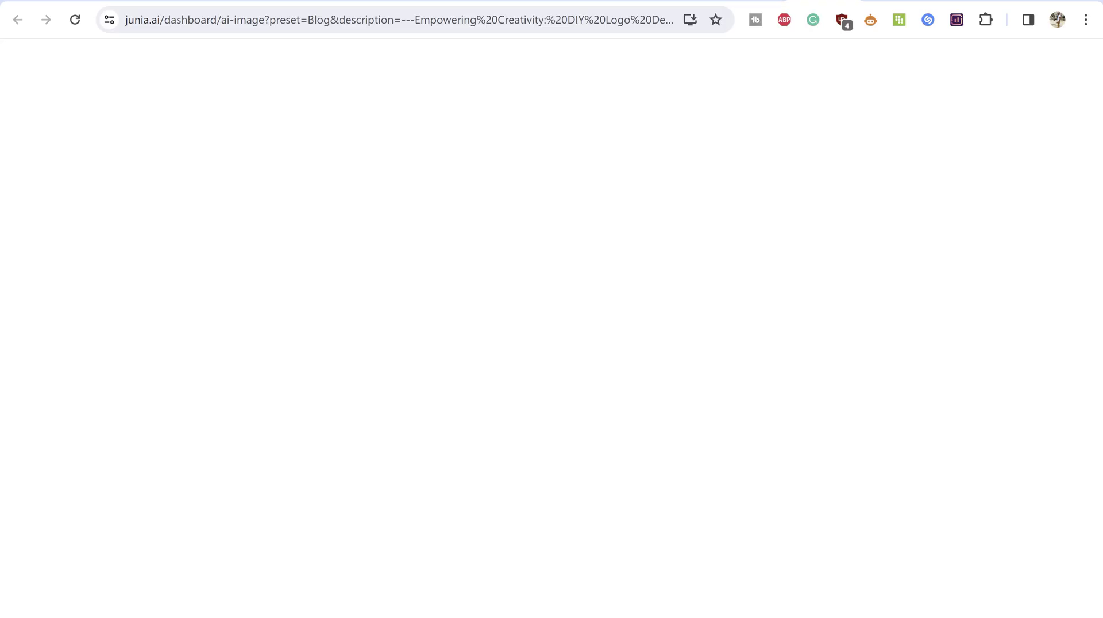
Download the first image result, showing hands drawing around the glowing brain and "AI" lettering.
scroll(637, 315, down, 3)
scroll(636, 325, down, 3)
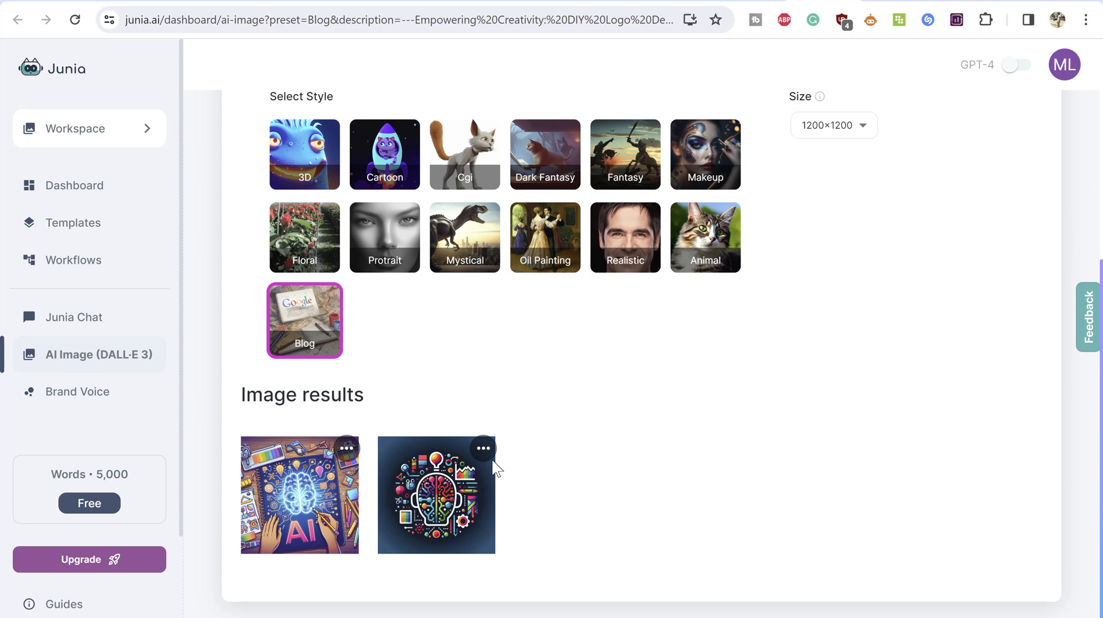
click(346, 448)
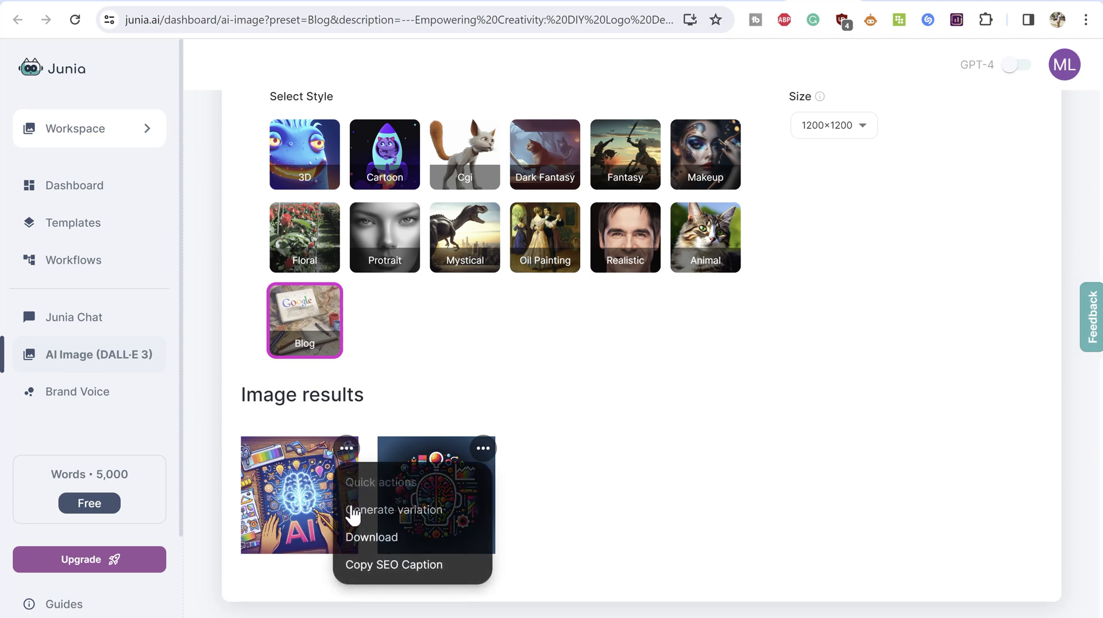
click(365, 536)
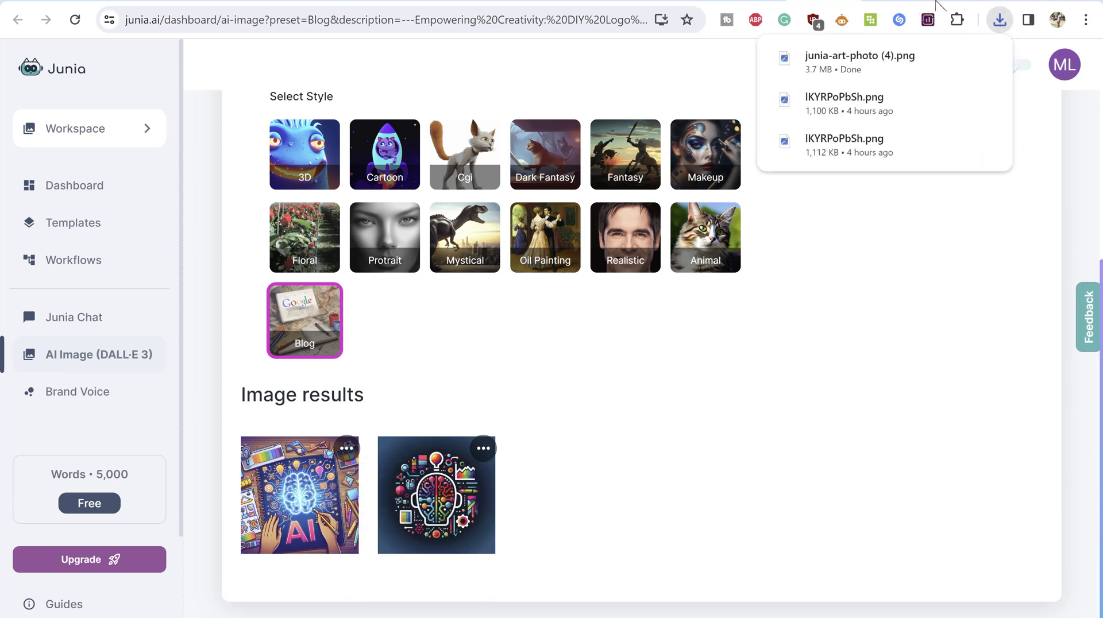
Open compressor.io in a new browser tab and upload junia-art-photo (4).png from Downloads for lossy compression.
key(ctrl+t)
text(compressor.io)
key(Return)
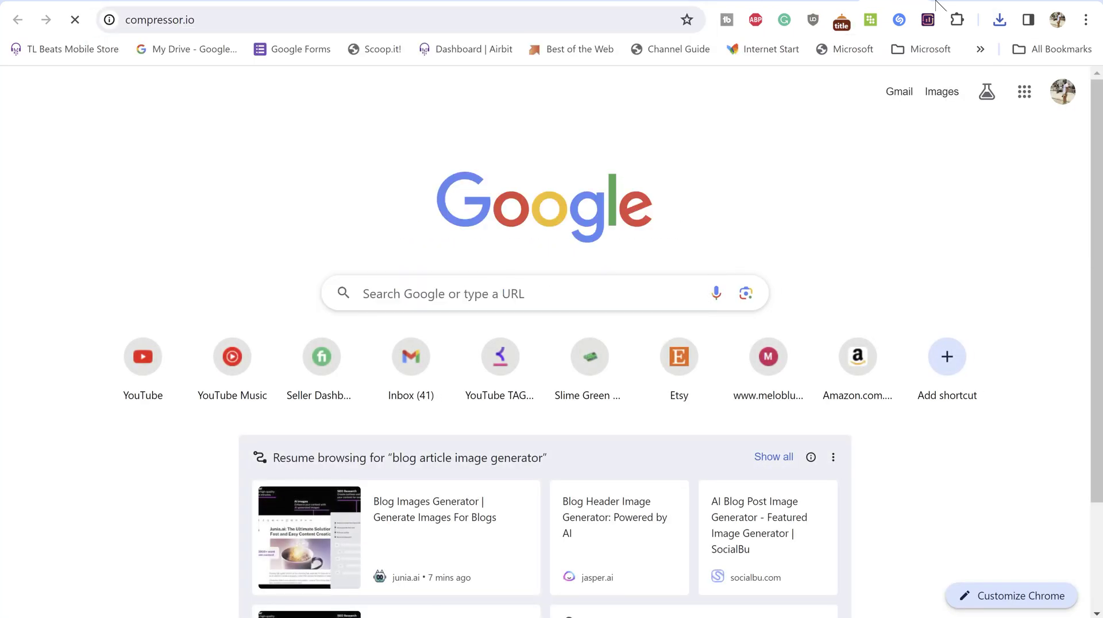
scroll(567, 435, down, 4)
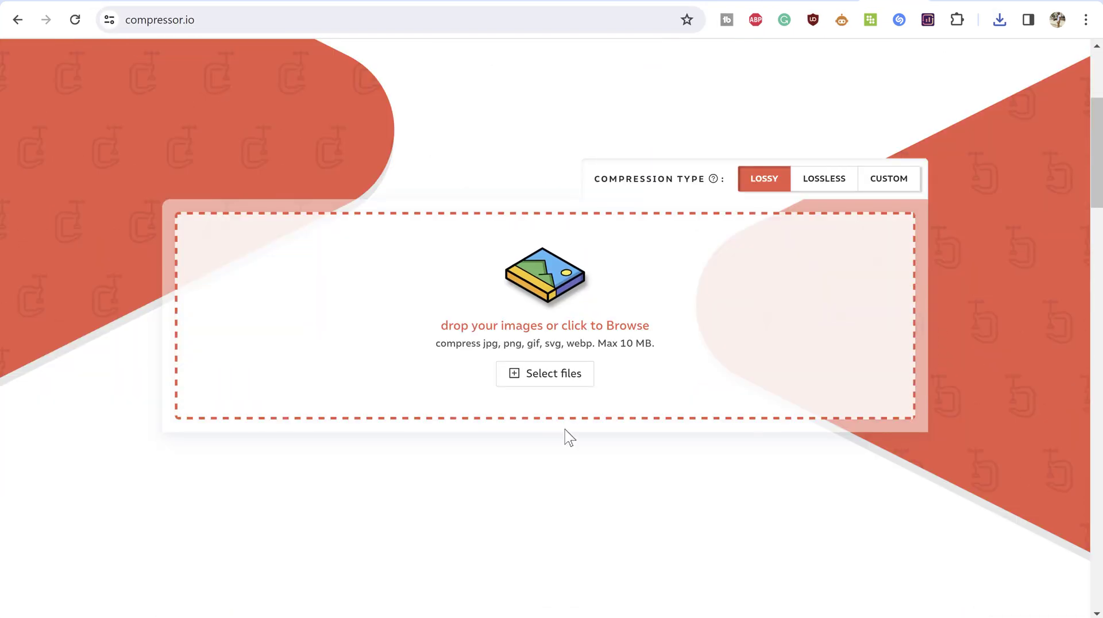
click(561, 382)
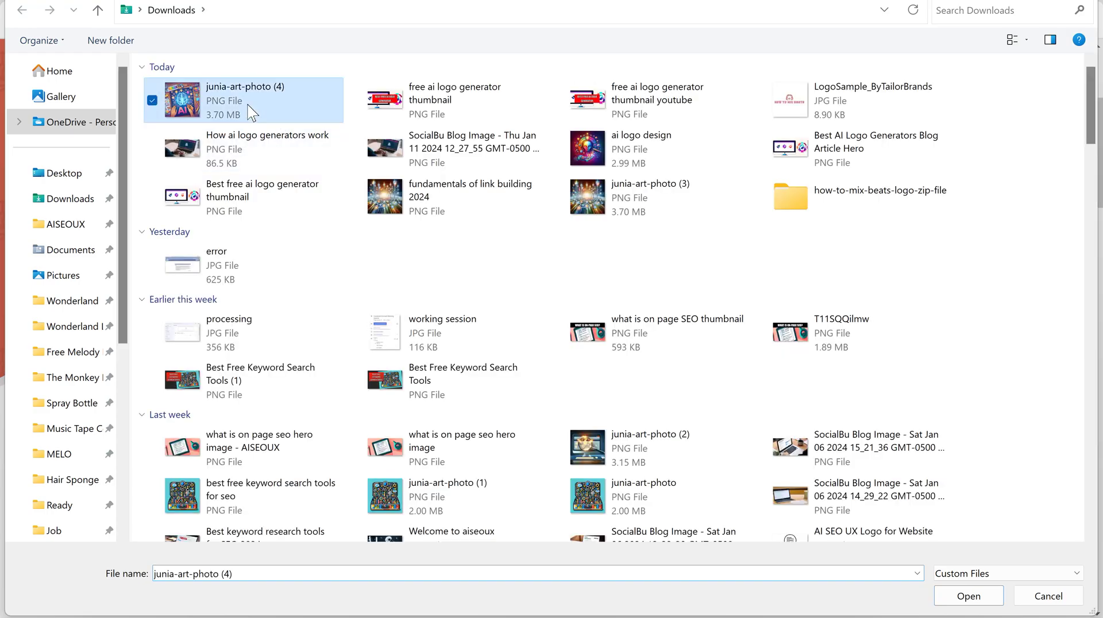
double_click(247, 112)
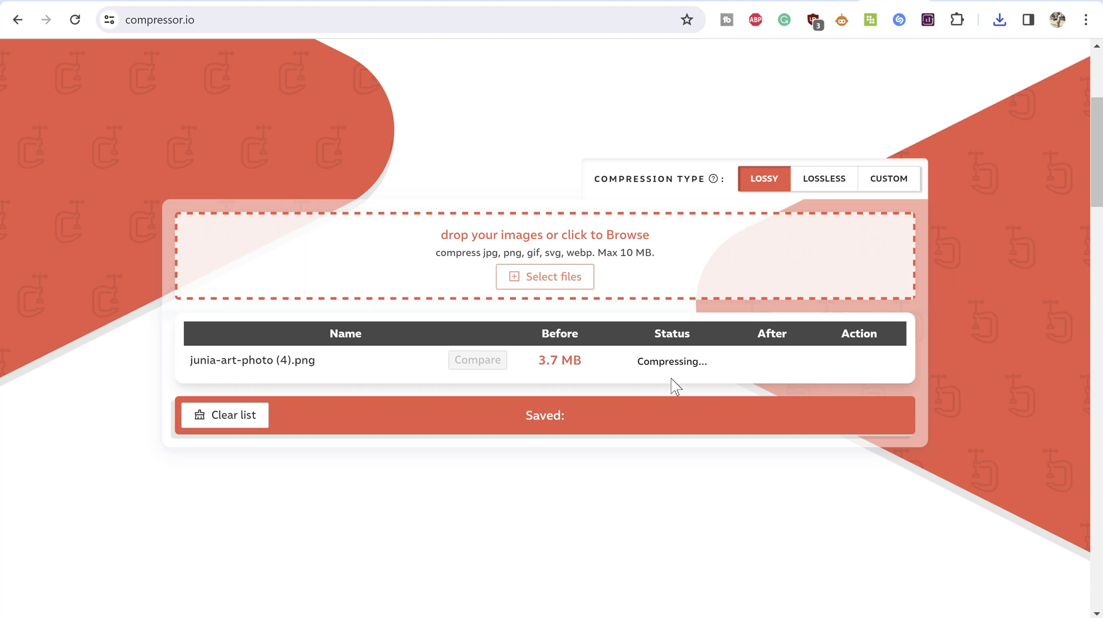
Download the compressed version of junia-art-photo (4).png and open the downloaded copy for viewing.
click(844, 371)
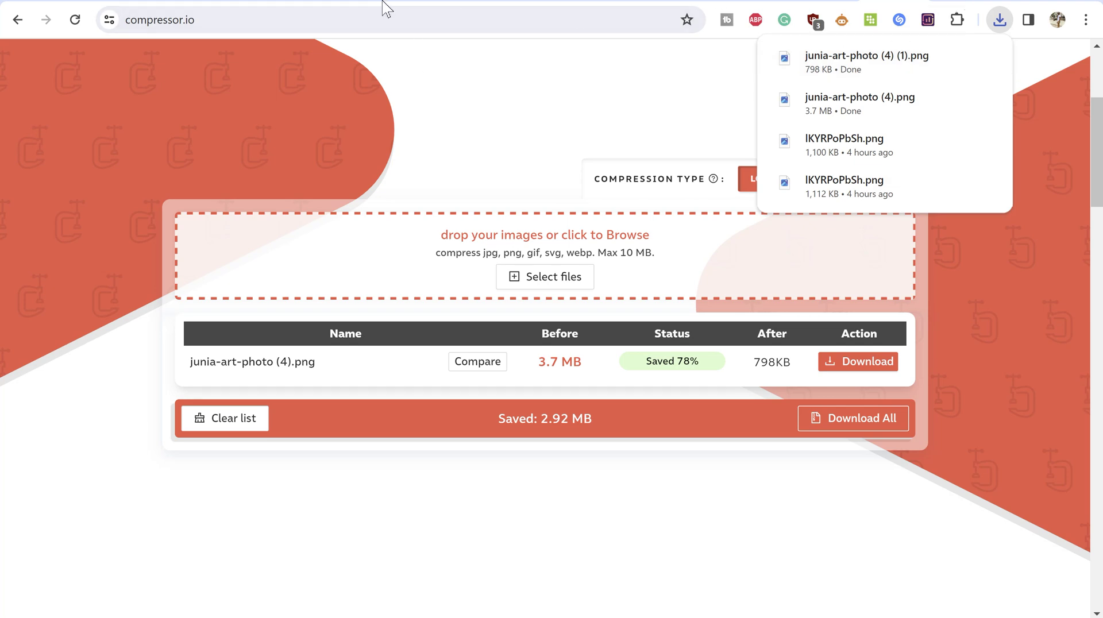
click(872, 58)
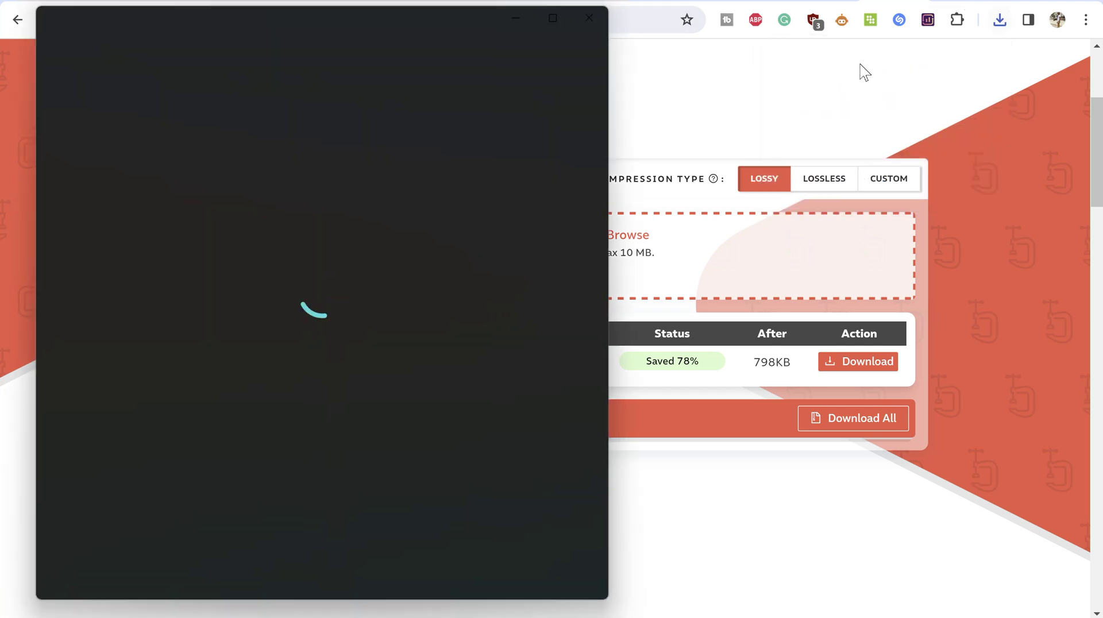
click(418, 26)
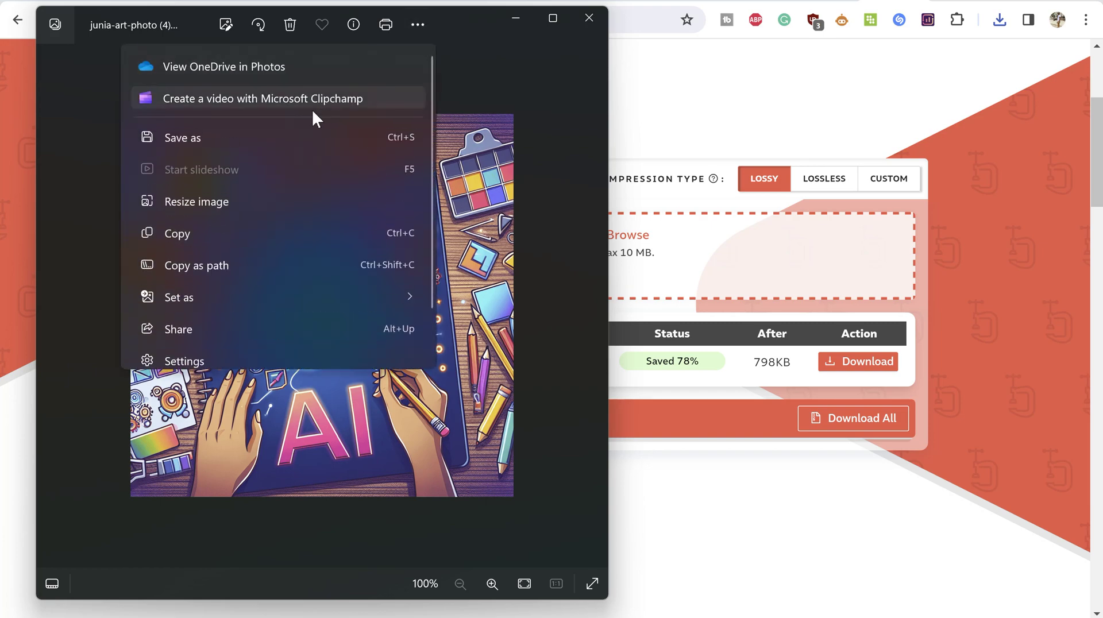
click(222, 362)
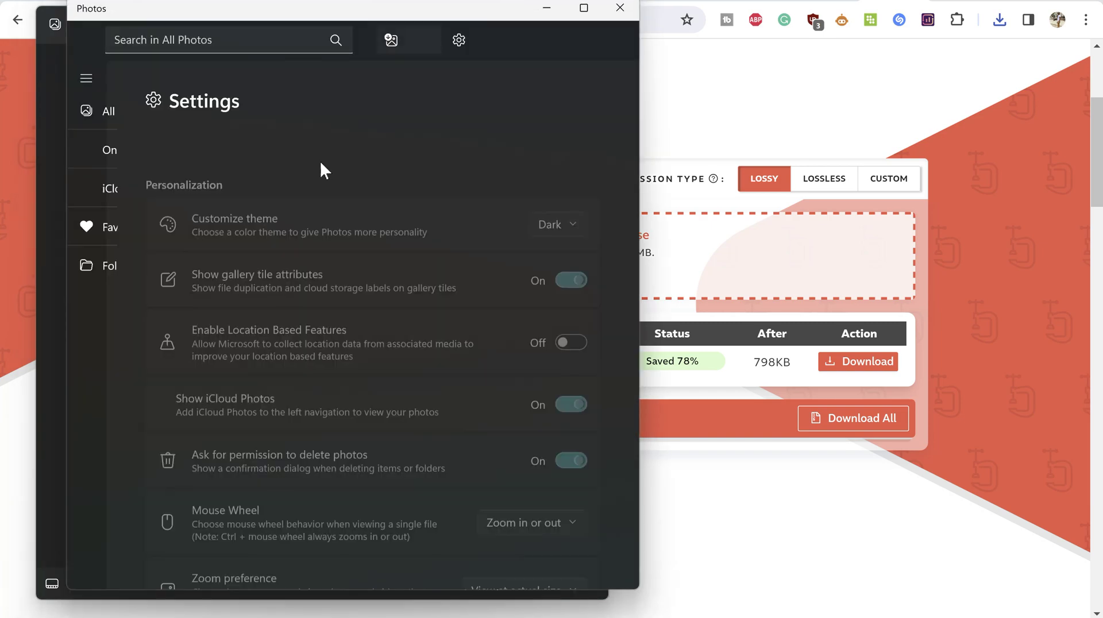
click(630, 11)
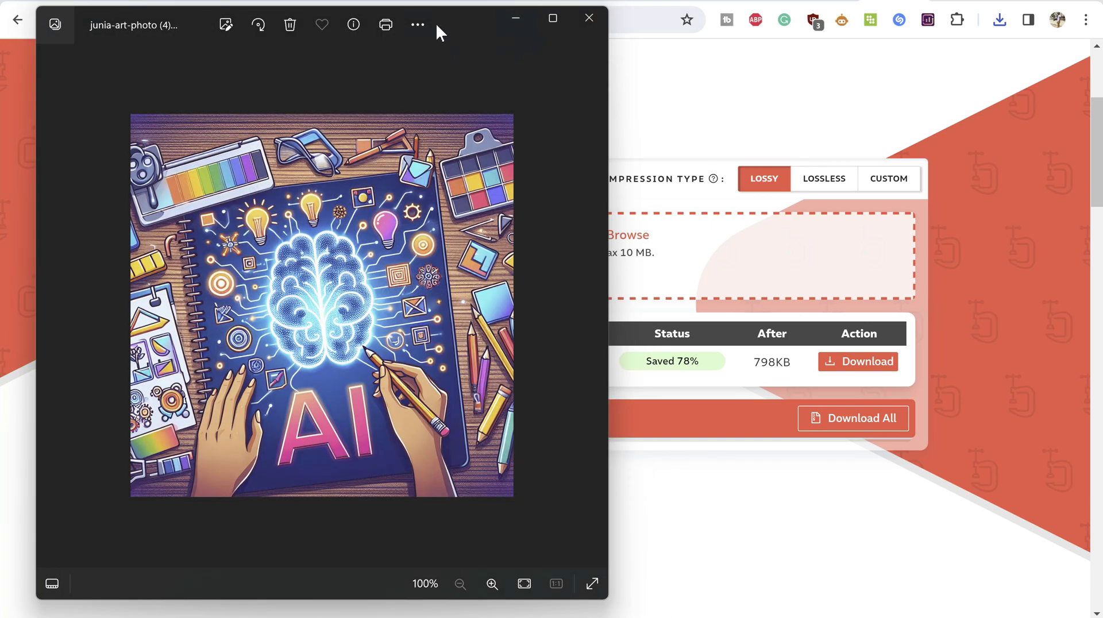
click(417, 25)
scroll(293, 195, down, 1)
scroll(270, 247, up, 1)
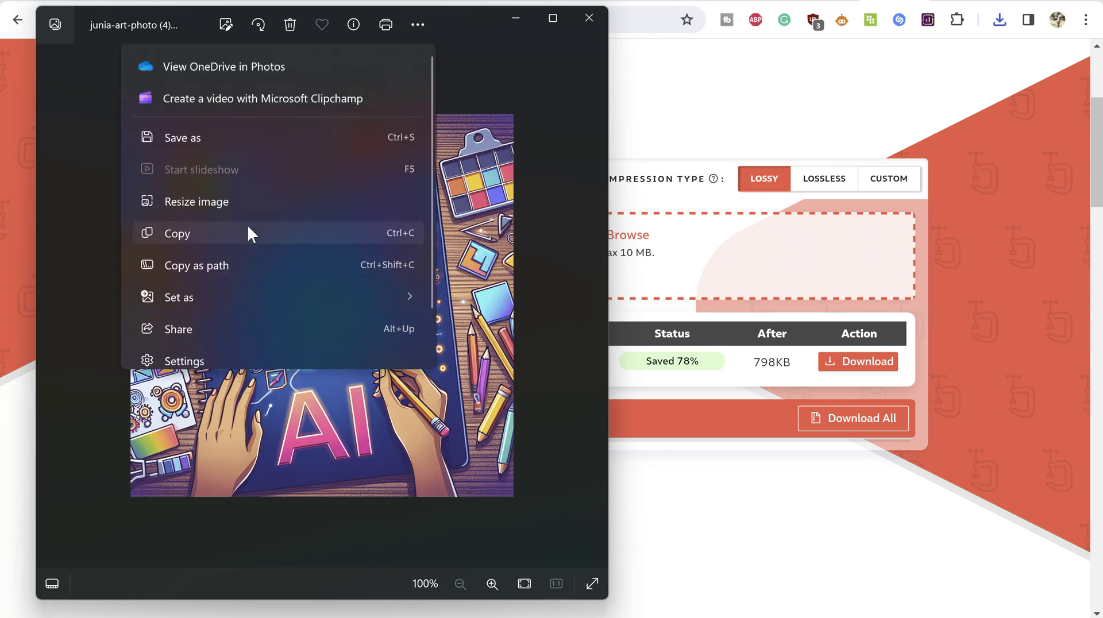
scroll(248, 227, down, 1)
scroll(360, 145, up, 1)
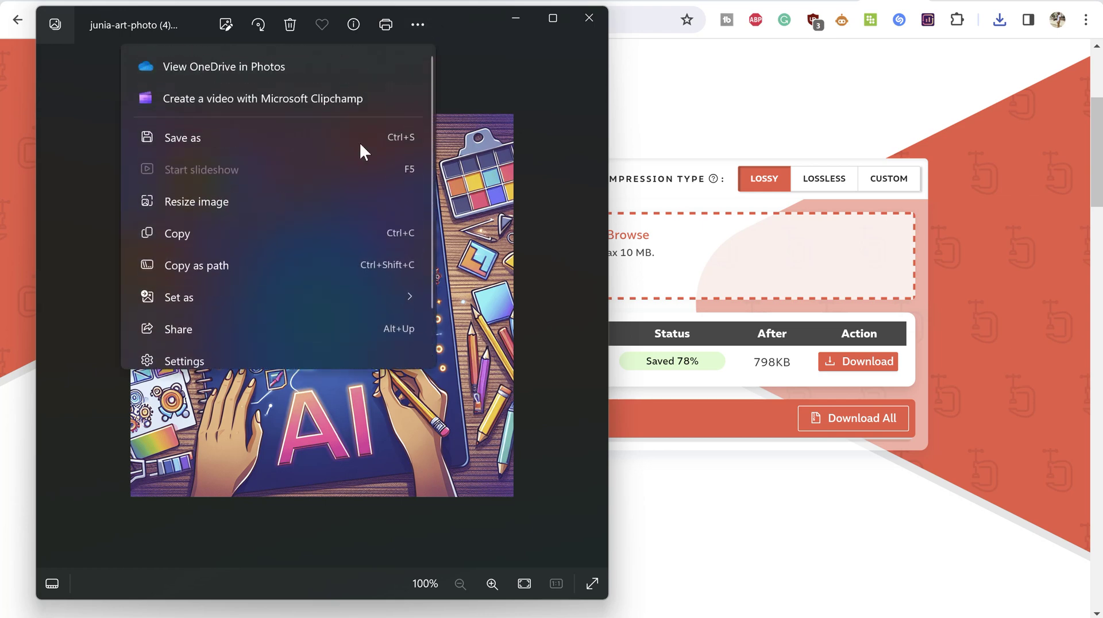
click(511, 129)
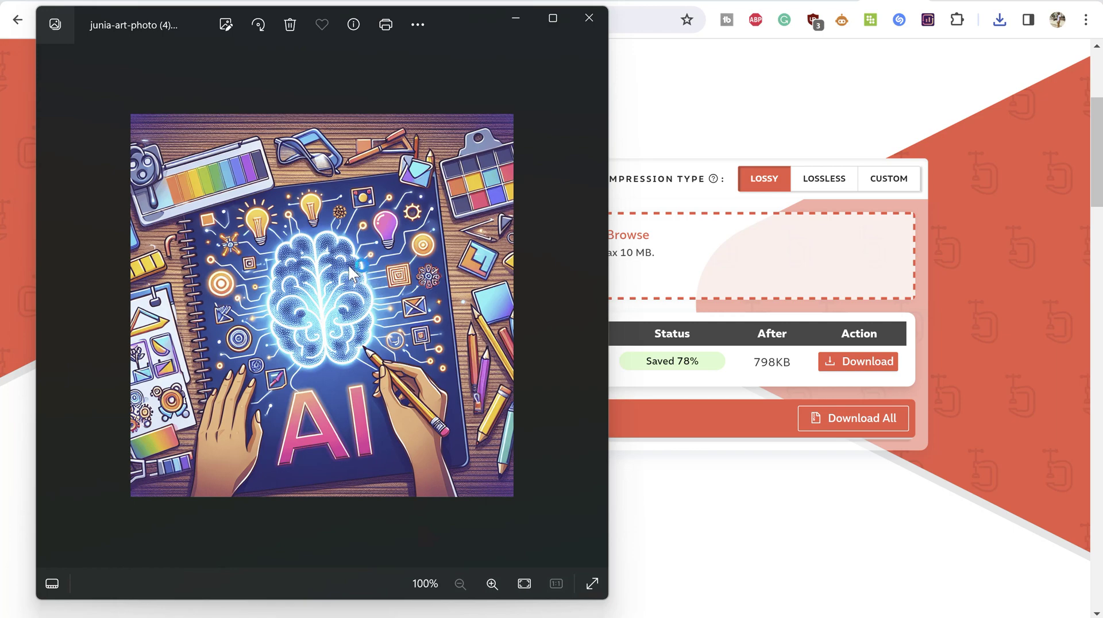
In the Downloads folder, rename junia-art-photo (4) (1) as "ai logo generator blog article hero image AISEOUX" through its file properties.
key(super+e)
click(84, 287)
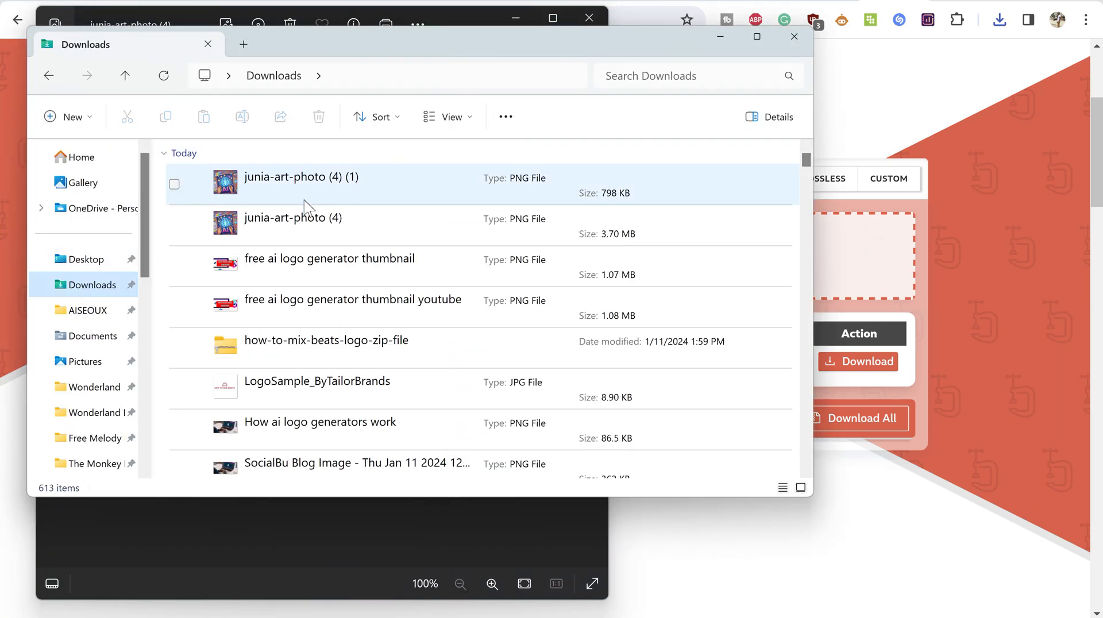
right_click(304, 197)
click(366, 348)
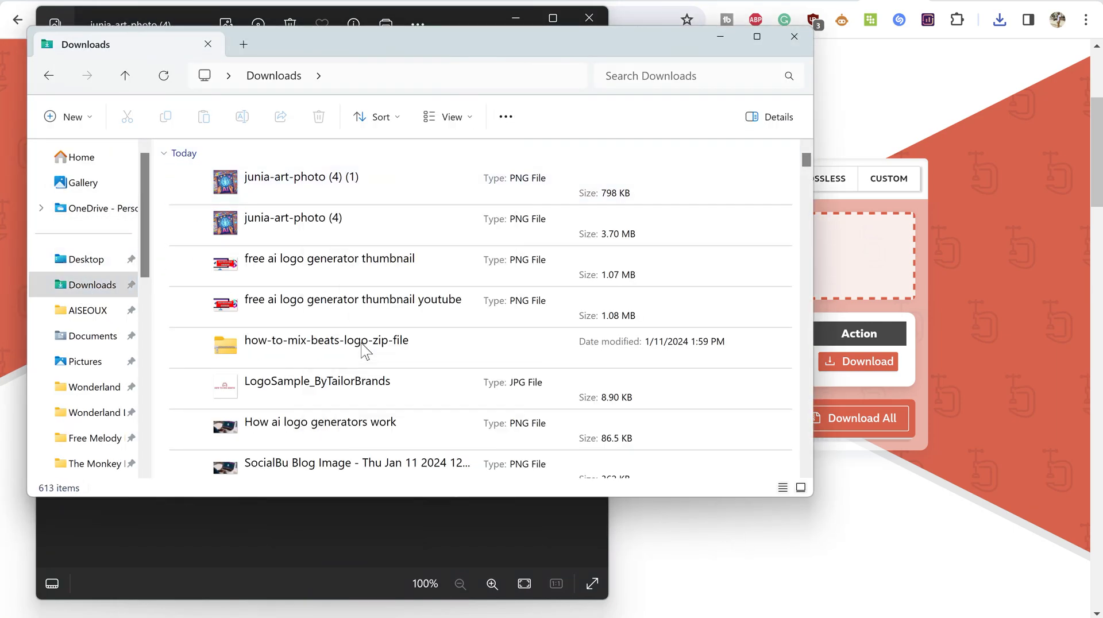
click(308, 154)
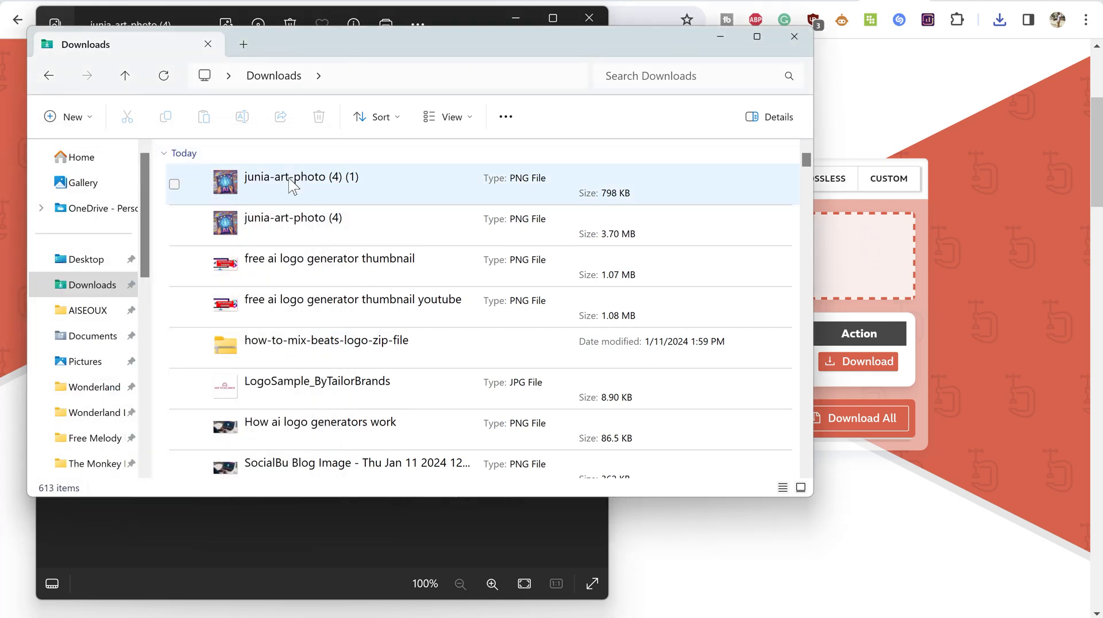
right_click(291, 183)
click(330, 444)
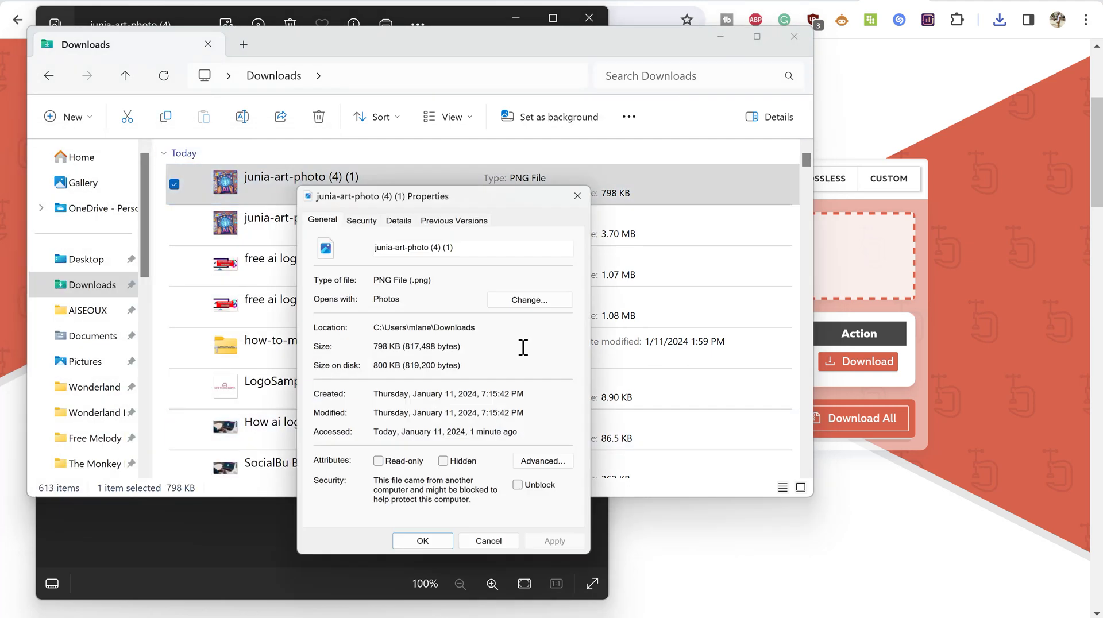
key(ctrl+a)
text(a)
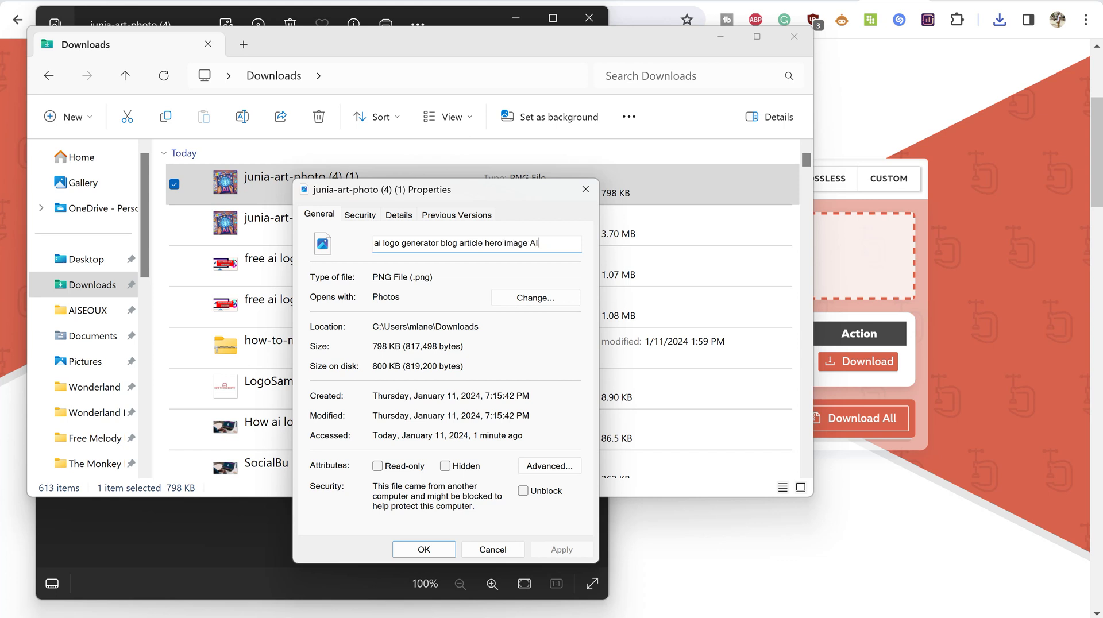
key(Return)
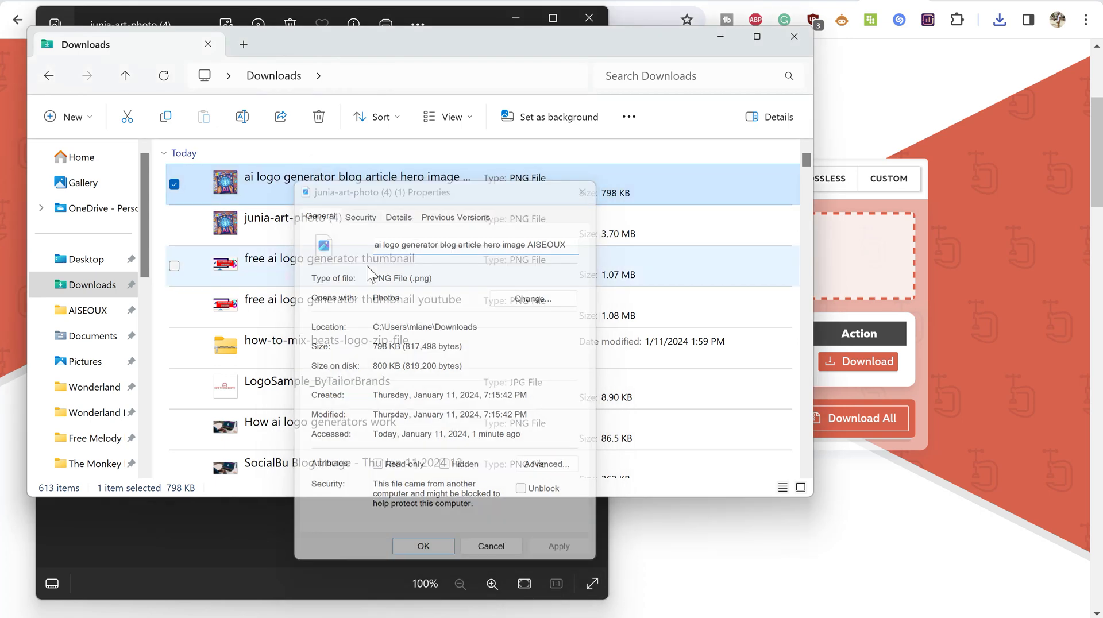
Return to the Medium draft and insert "ai logo generator blog article hero image AISEOUX" from Downloads on a new line beneath the title.
click(827, 342)
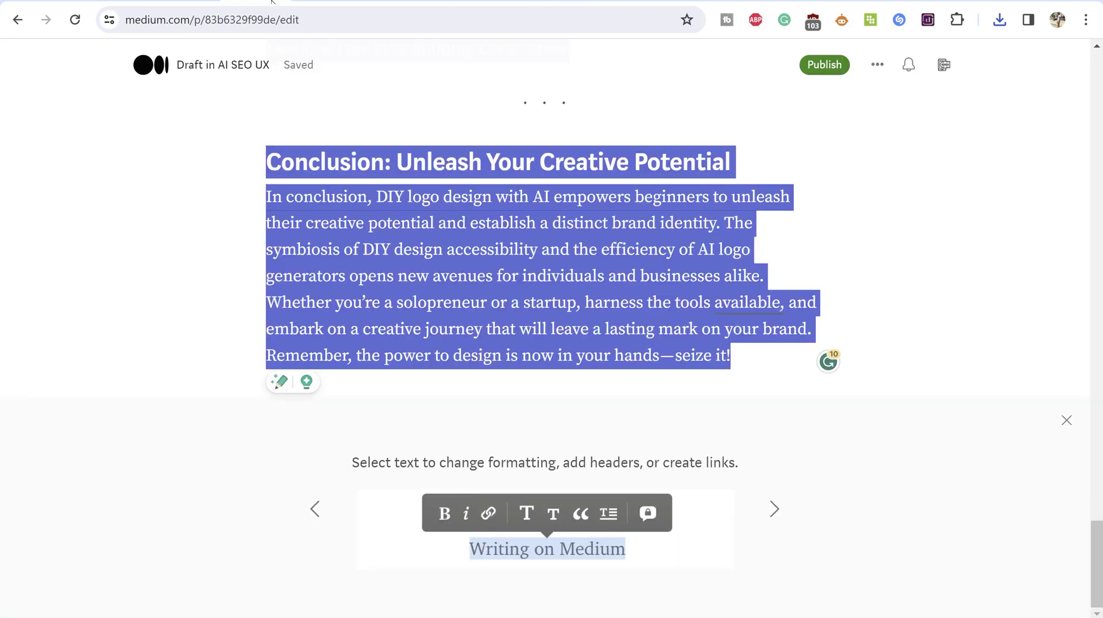
scroll(364, 236, up, 15)
scroll(364, 235, up, 10)
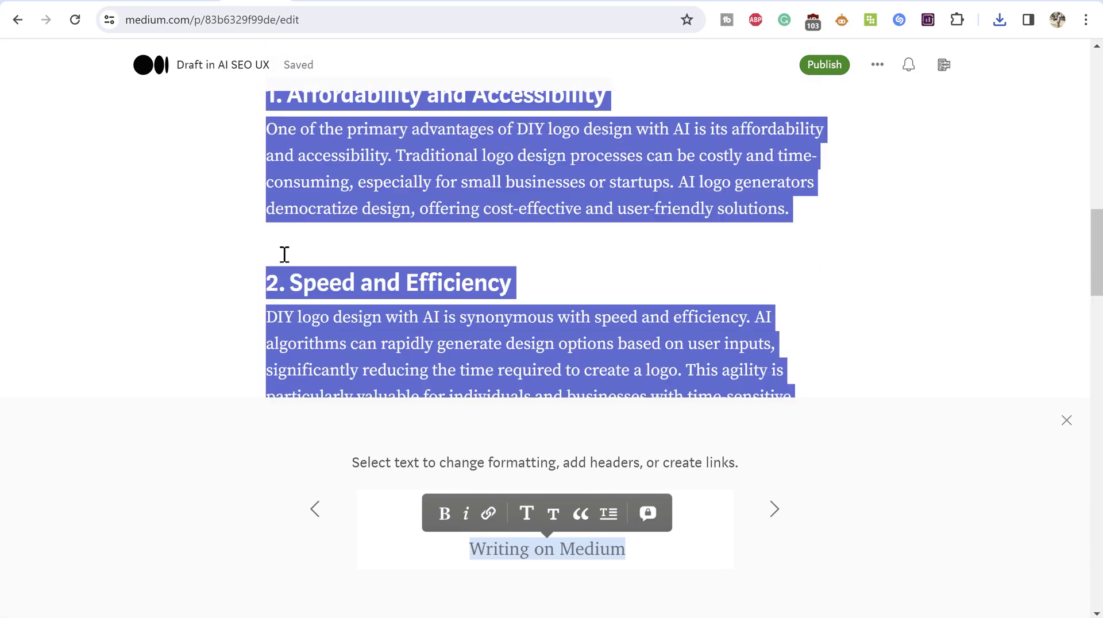
click(627, 273)
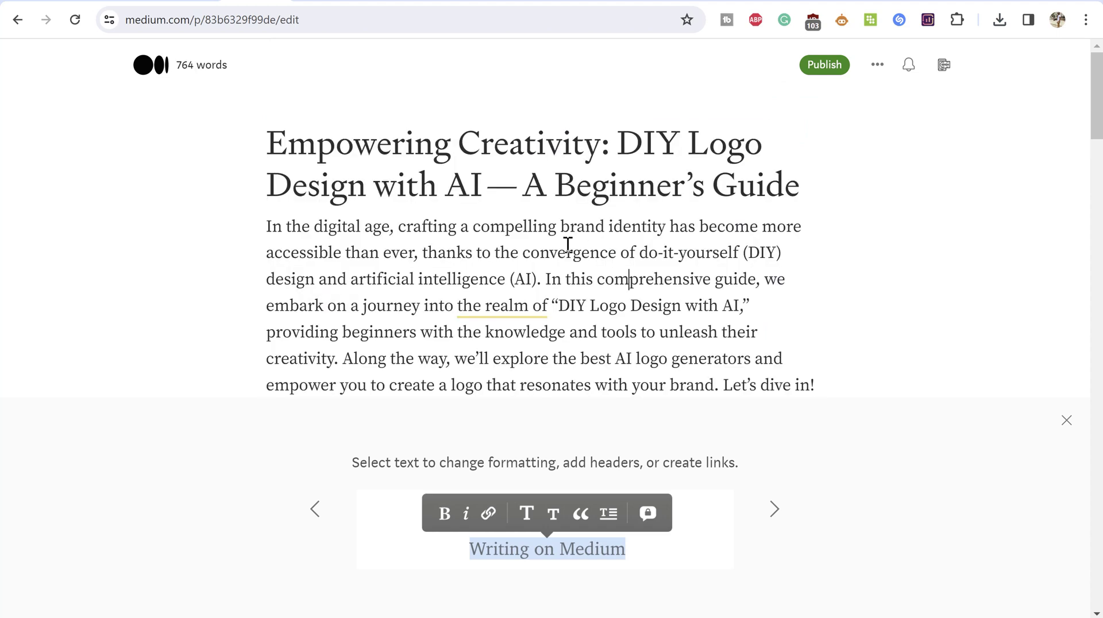
click(268, 225)
key(Return)
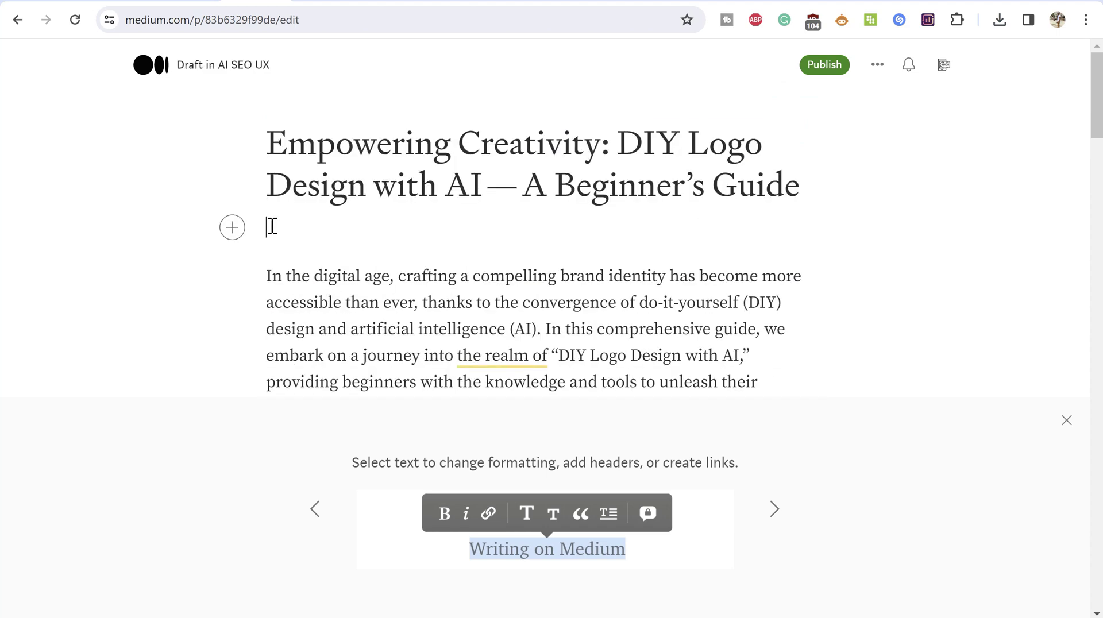
click(232, 227)
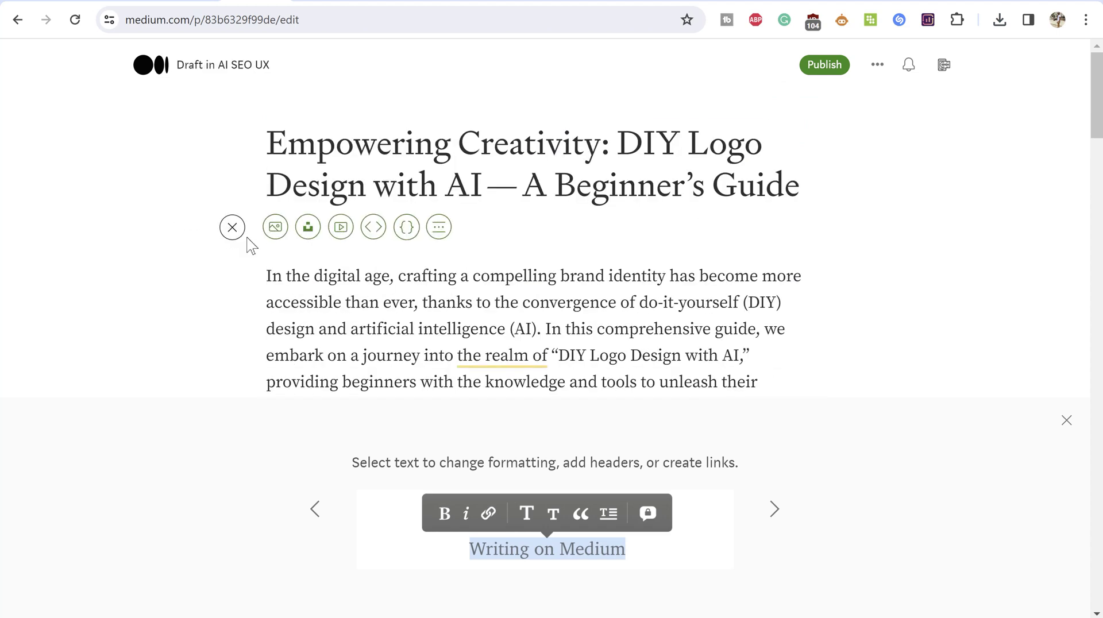
click(266, 228)
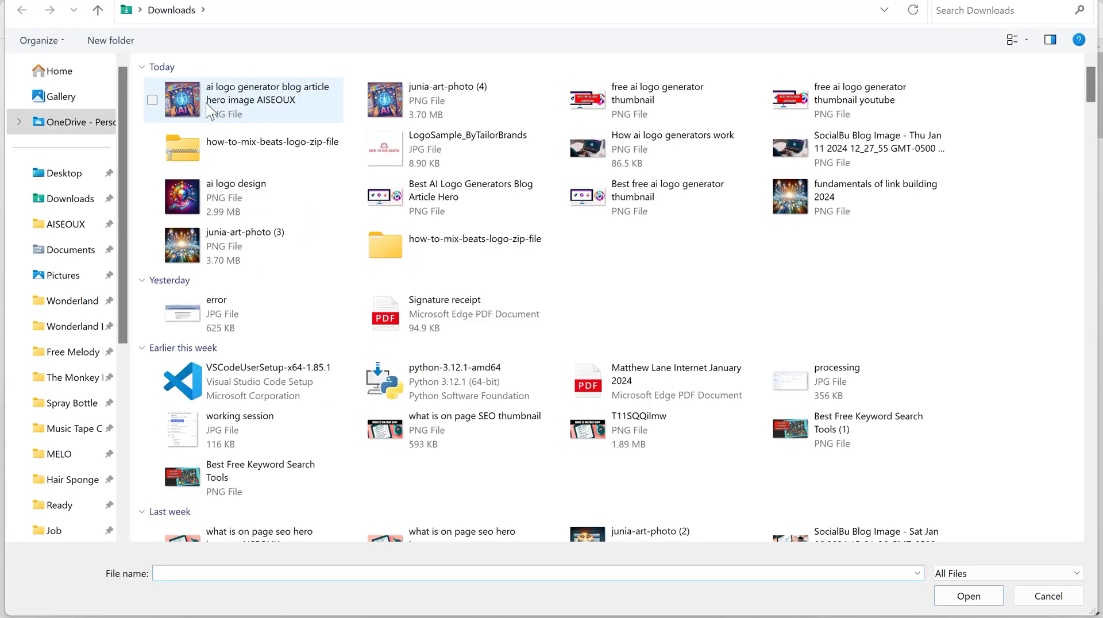
double_click(207, 106)
Review the draft's hero image, section formatting and Link Building Cheat Sheet link from the title through the conclusion.
scroll(786, 259, down, 8)
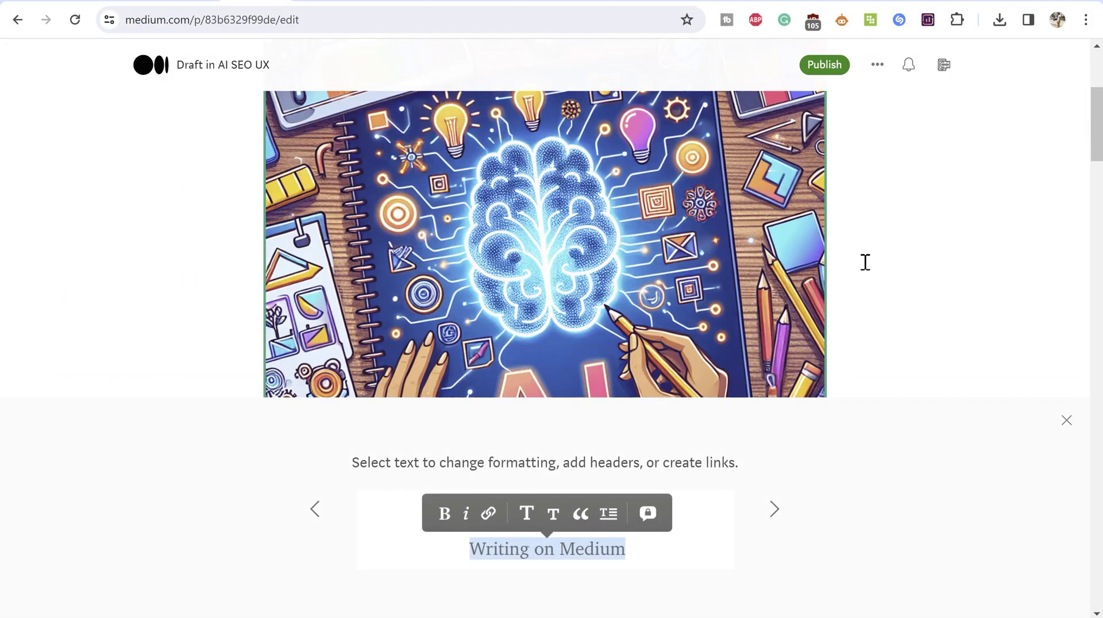
scroll(540, 263, up, 3)
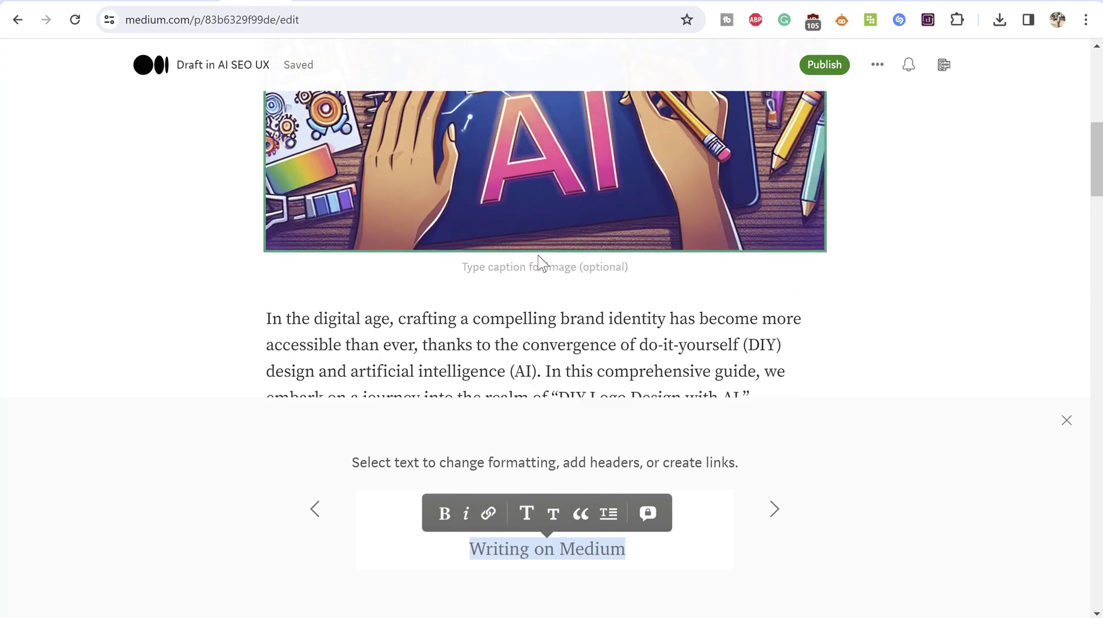
click(435, 292)
scroll(850, 251, up, 5)
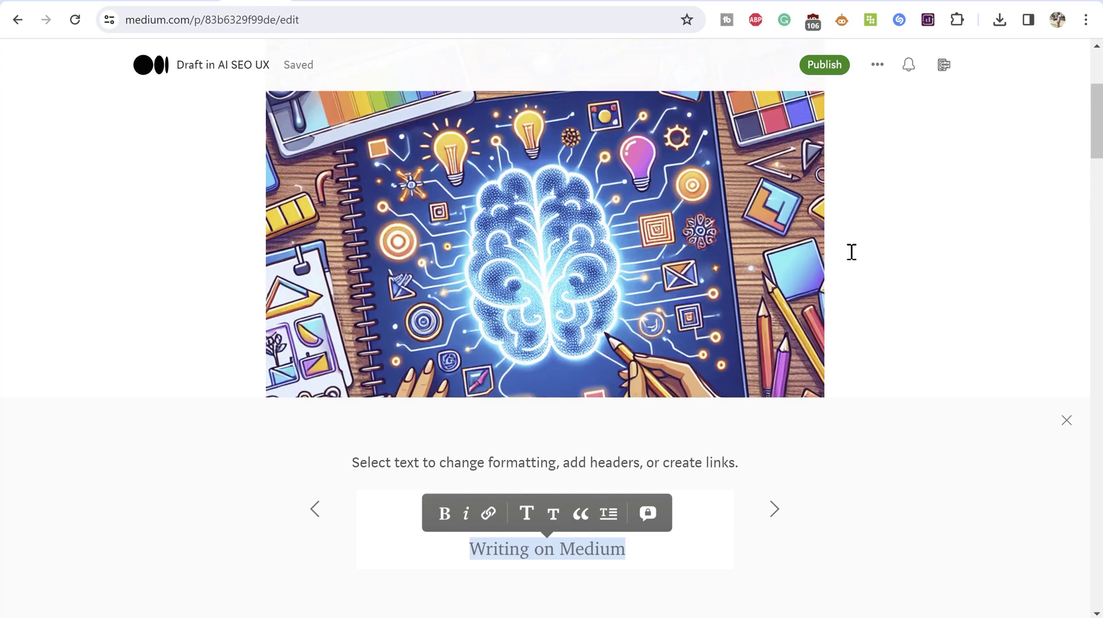
scroll(916, 275, down, 15)
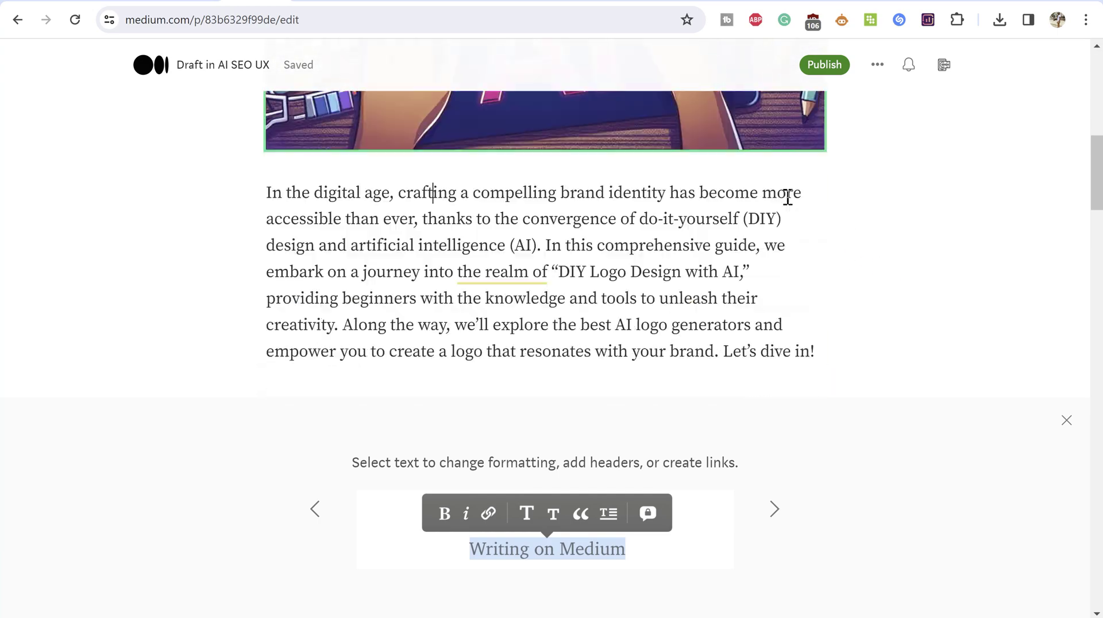
scroll(657, 210, down, 20)
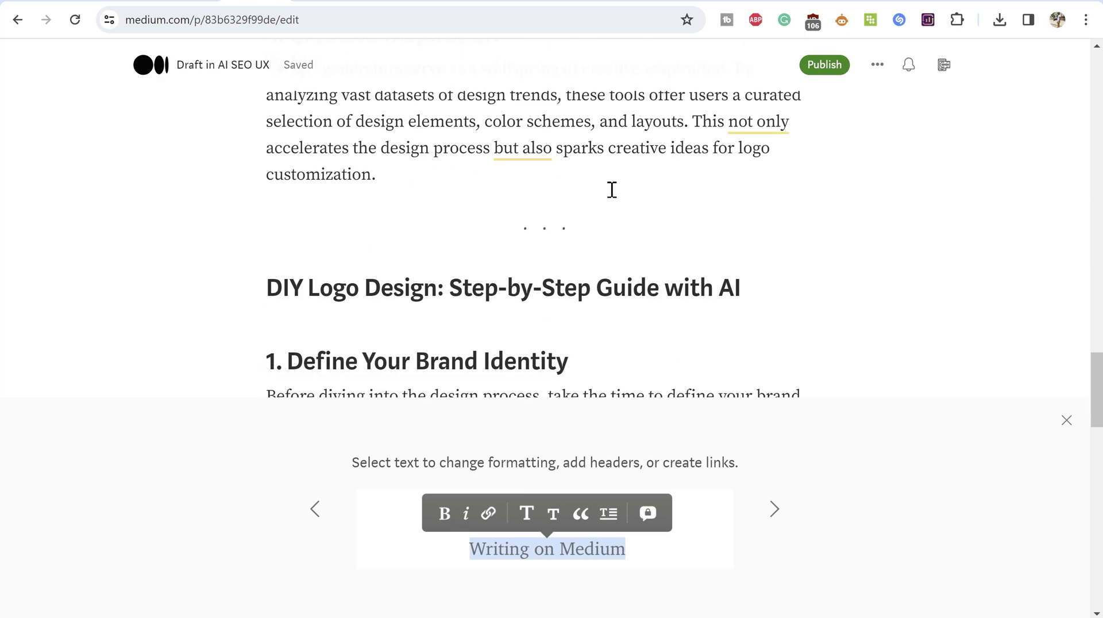
scroll(589, 196, down, 20)
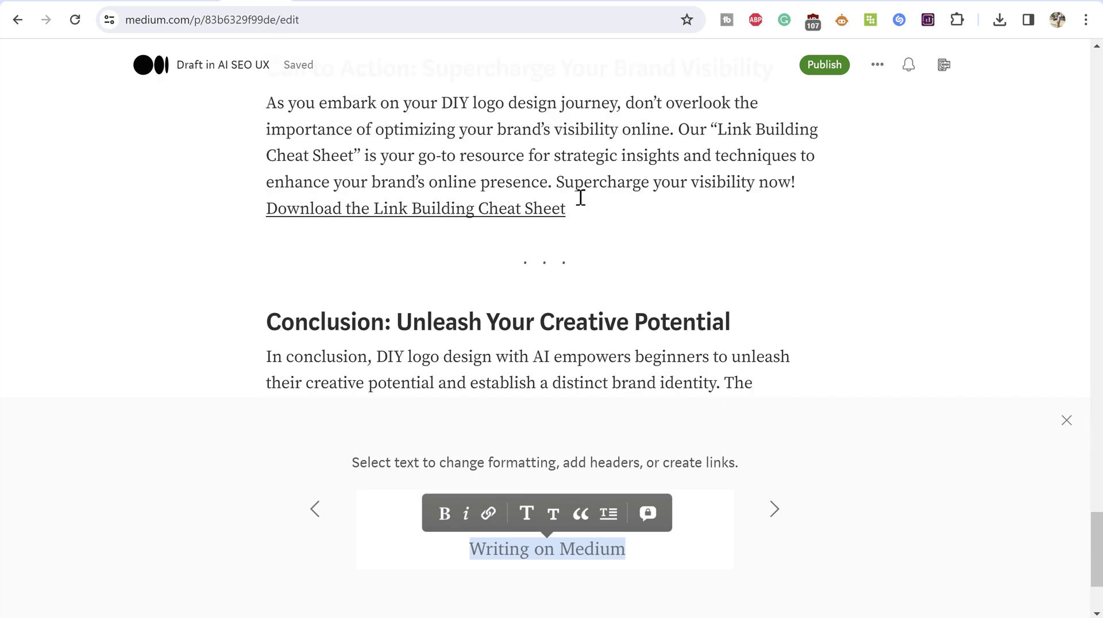
scroll(581, 197, up, 20)
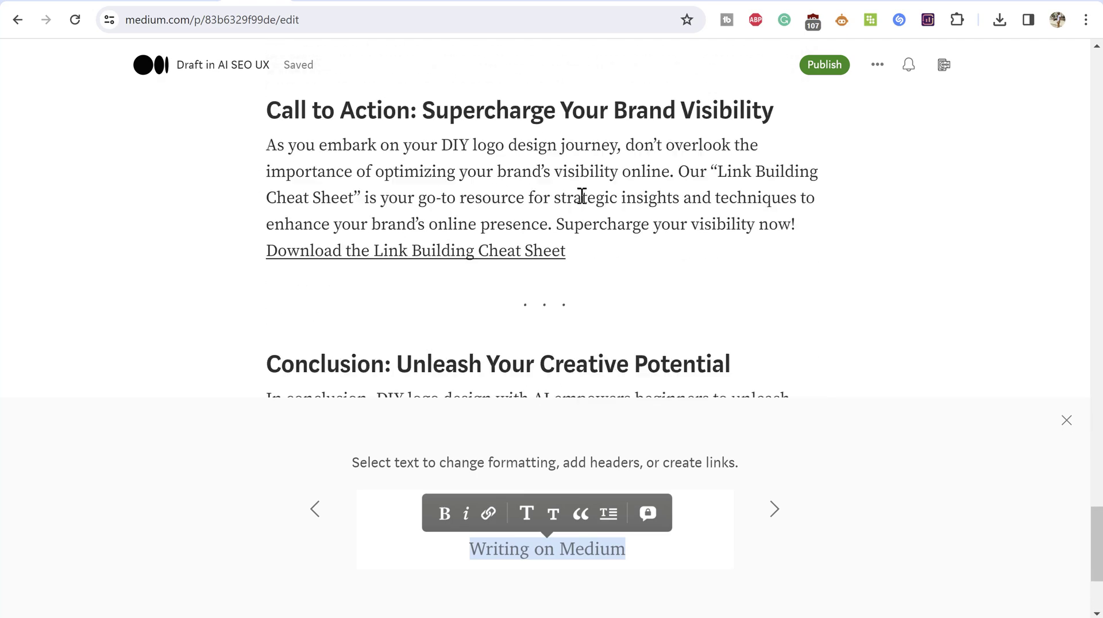
scroll(575, 184, up, 15)
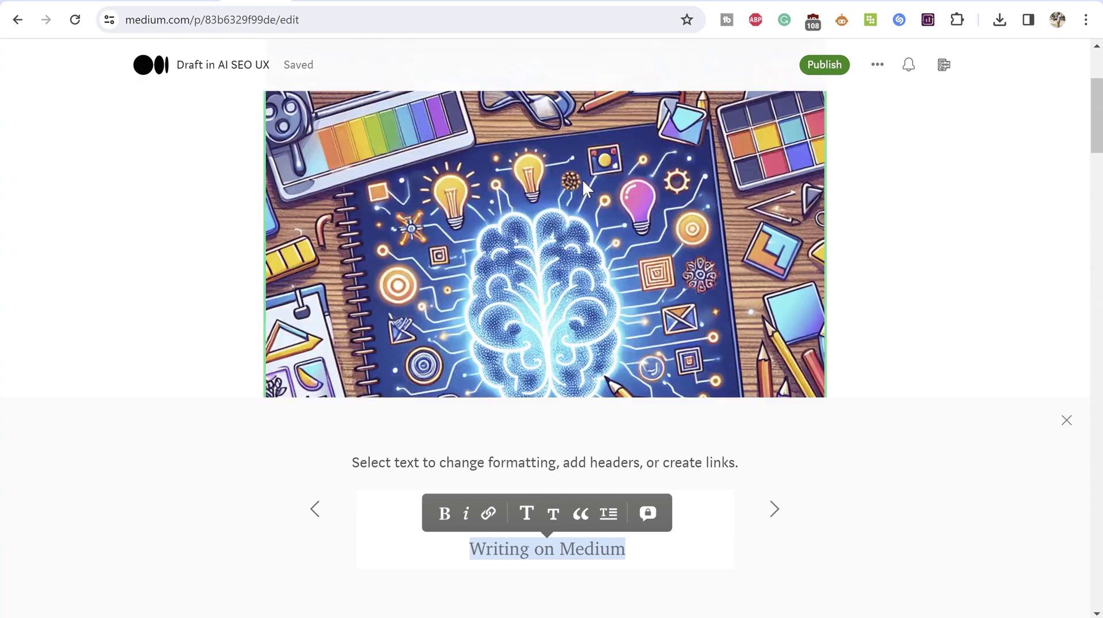
scroll(558, 212, down, 5)
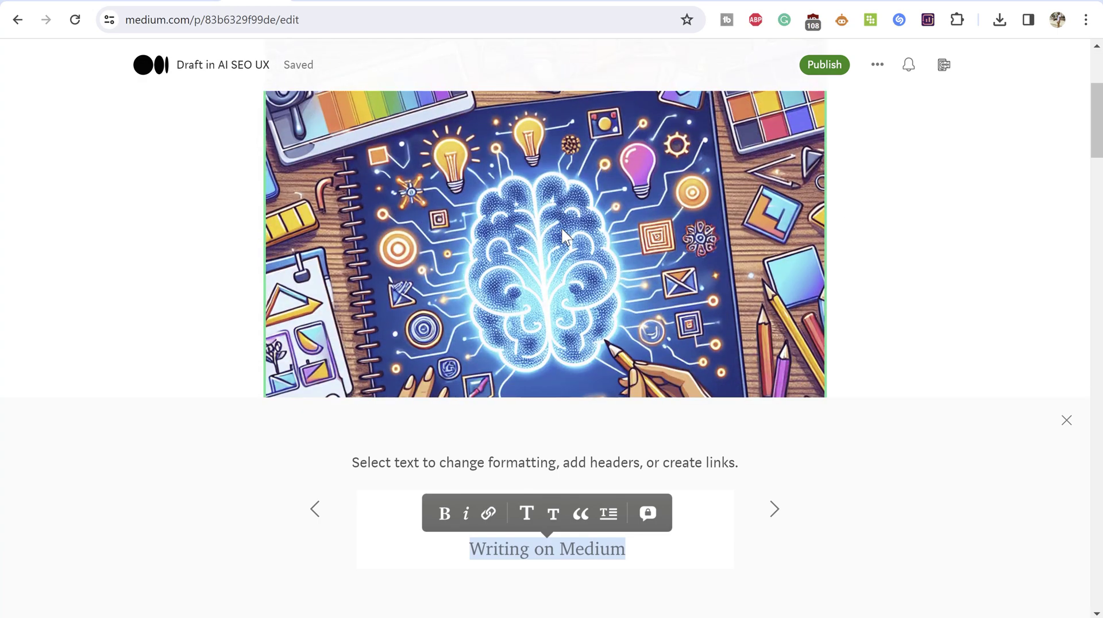
scroll(557, 211, up, 3)
scroll(559, 210, up, 3)
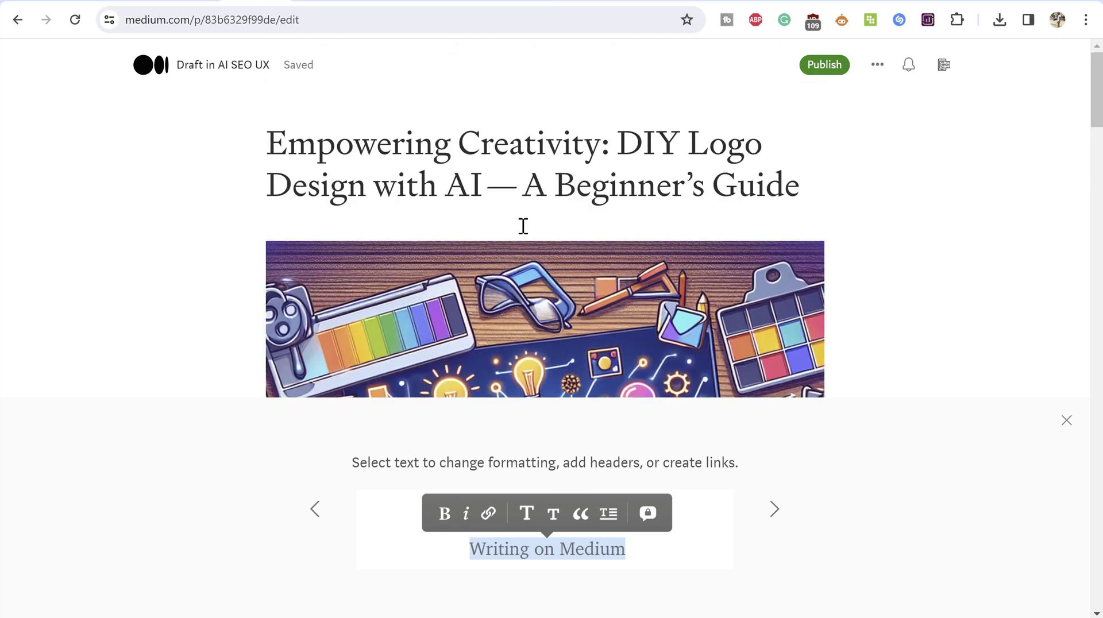
Start publishing the story and add the topics Ai Logo Maker, Ai Logo and Ai Logo Design.
click(823, 65)
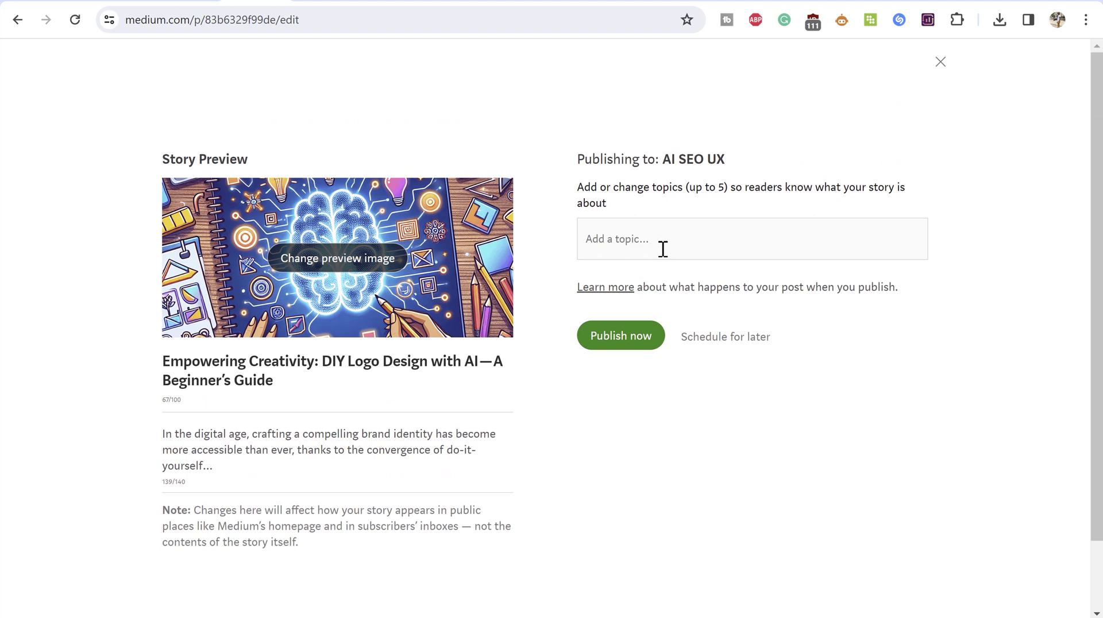
click(663, 249)
text(ai logo)
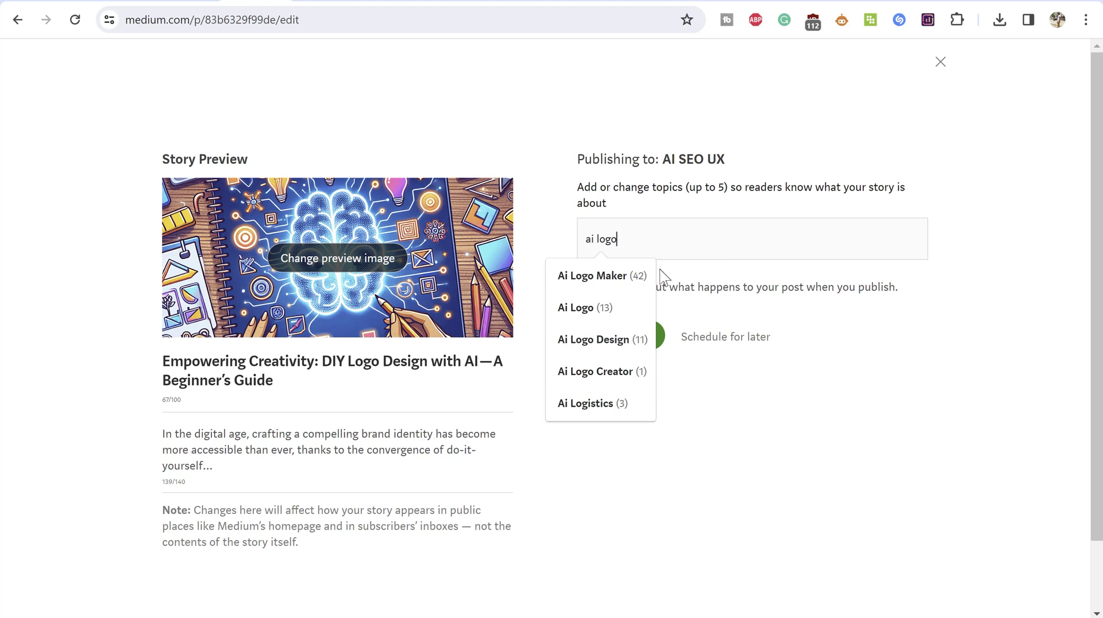
click(631, 282)
text(ai)
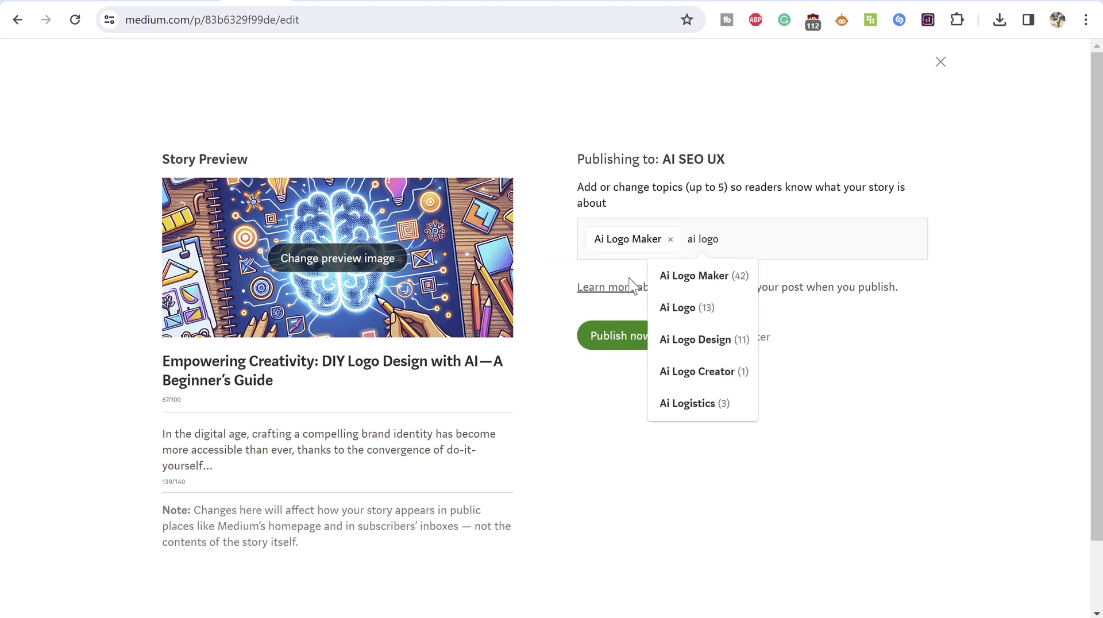
click(687, 311)
text(ai logo)
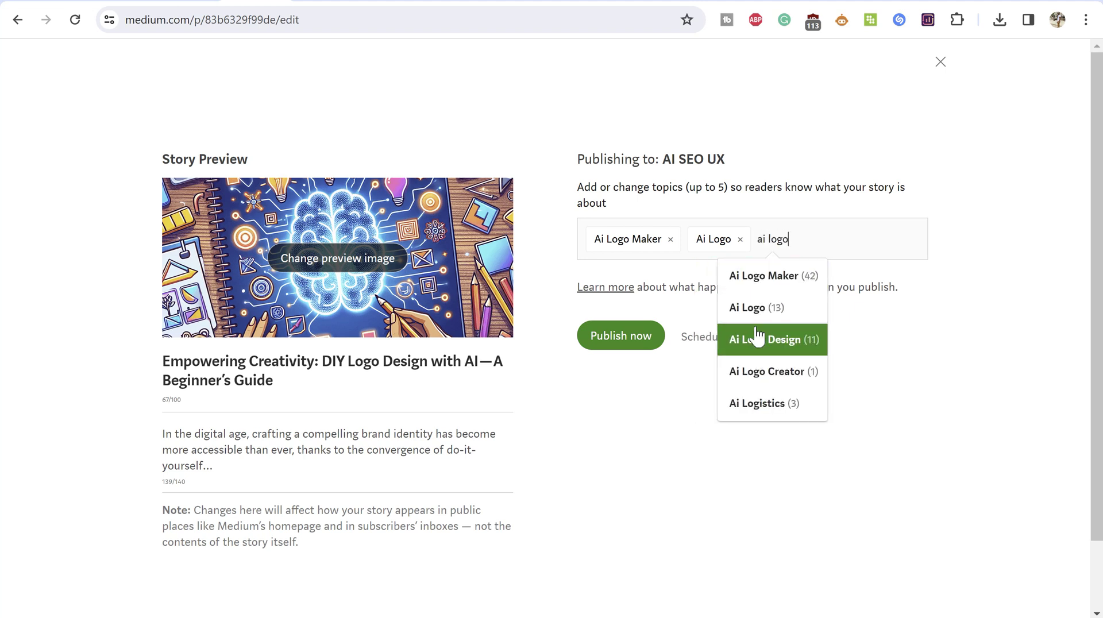
click(757, 338)
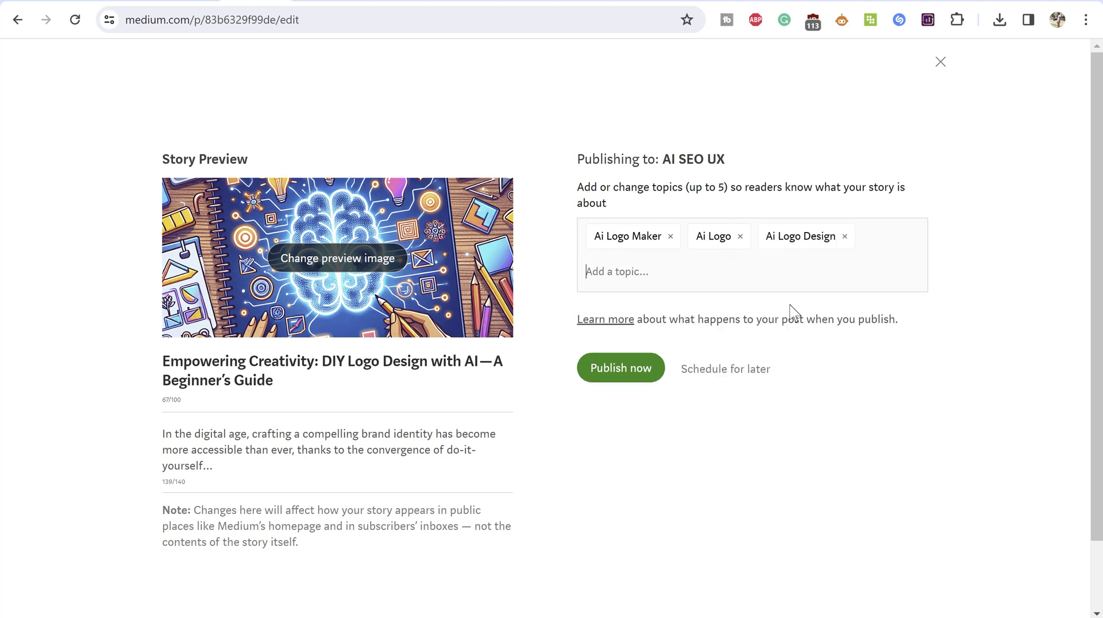
Add the topics Ai Logo Creator and AI to the story's publishing settings.
text(ai lgo)
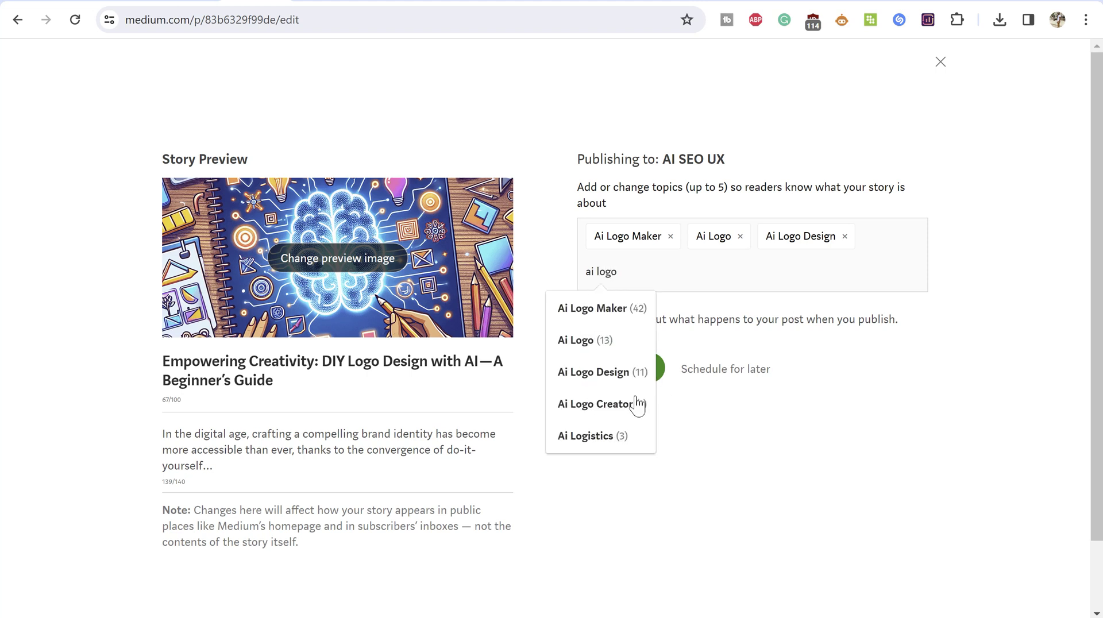
click(635, 405)
text(ai)
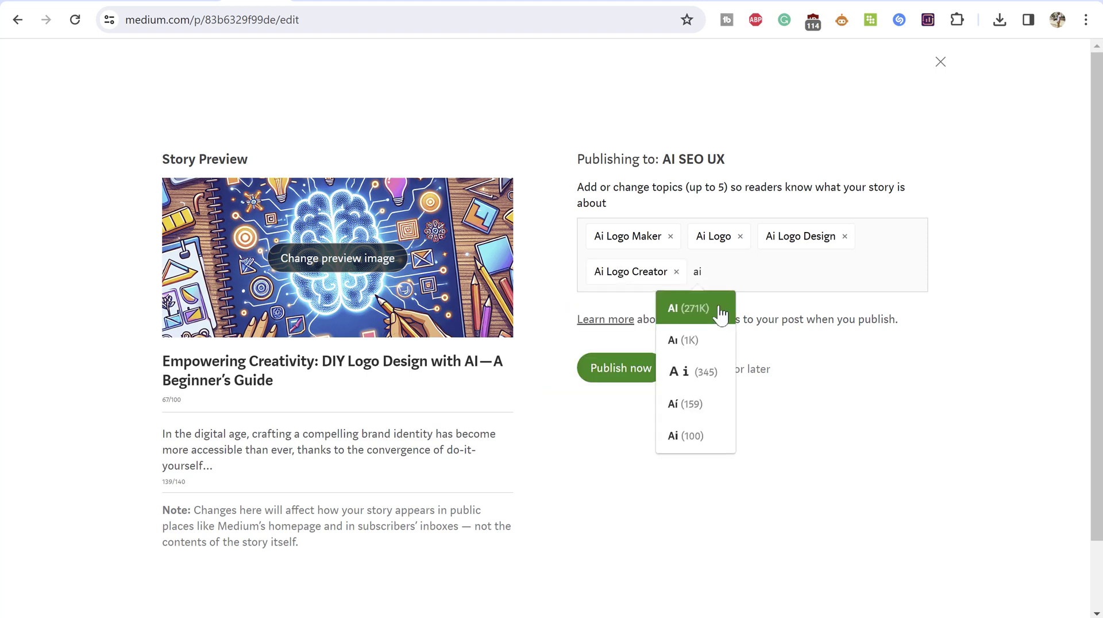
click(721, 315)
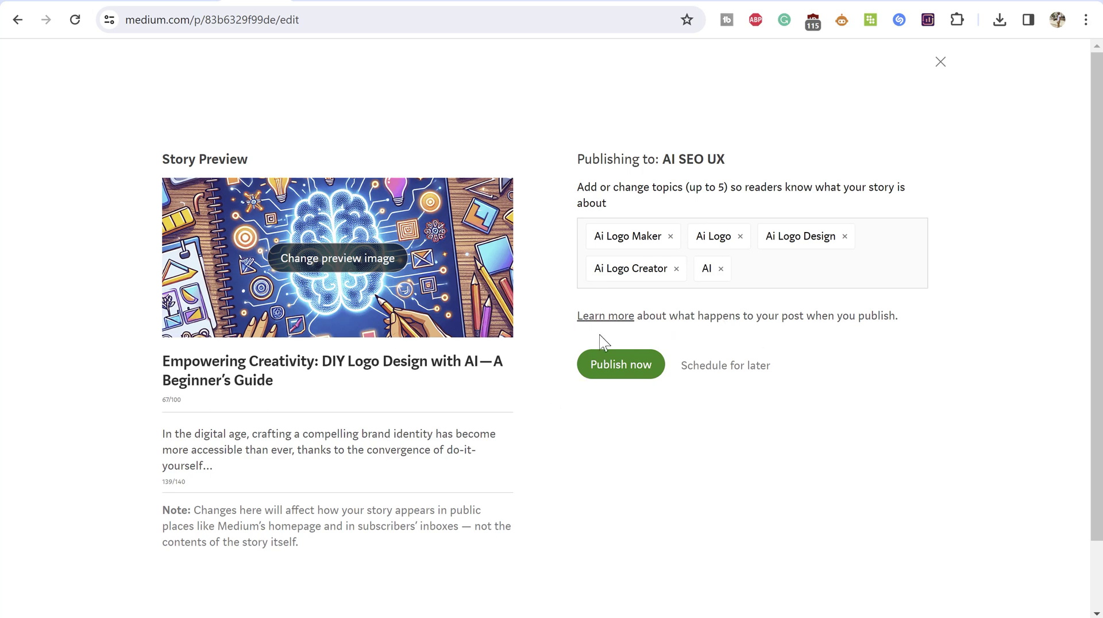
Publish the story now, copy its share link and dismiss the sharing dialog.
click(613, 368)
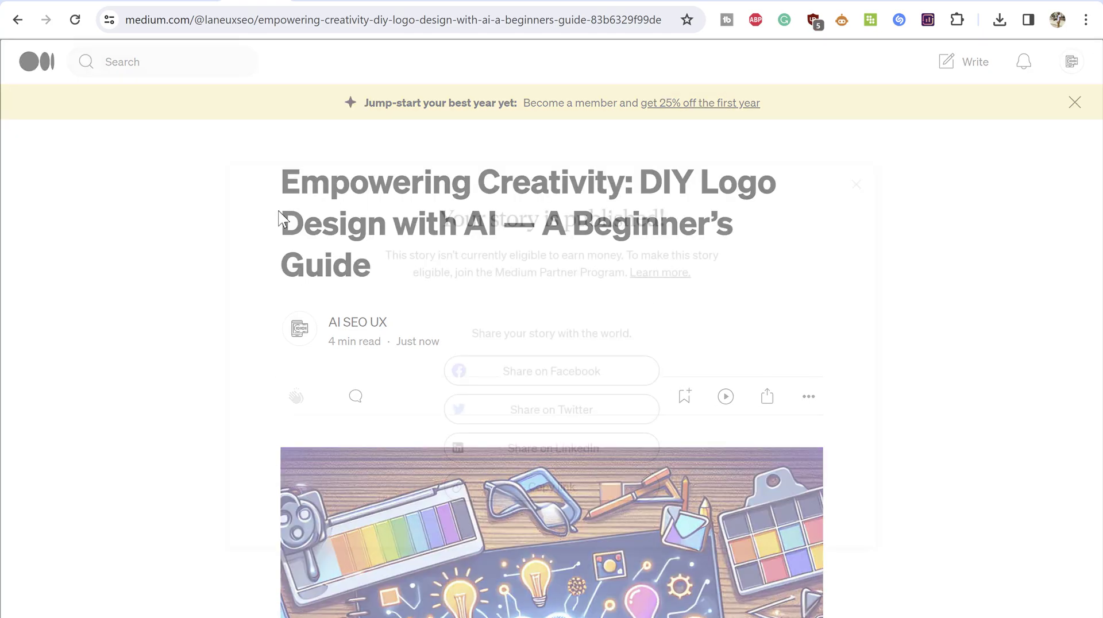
click(574, 481)
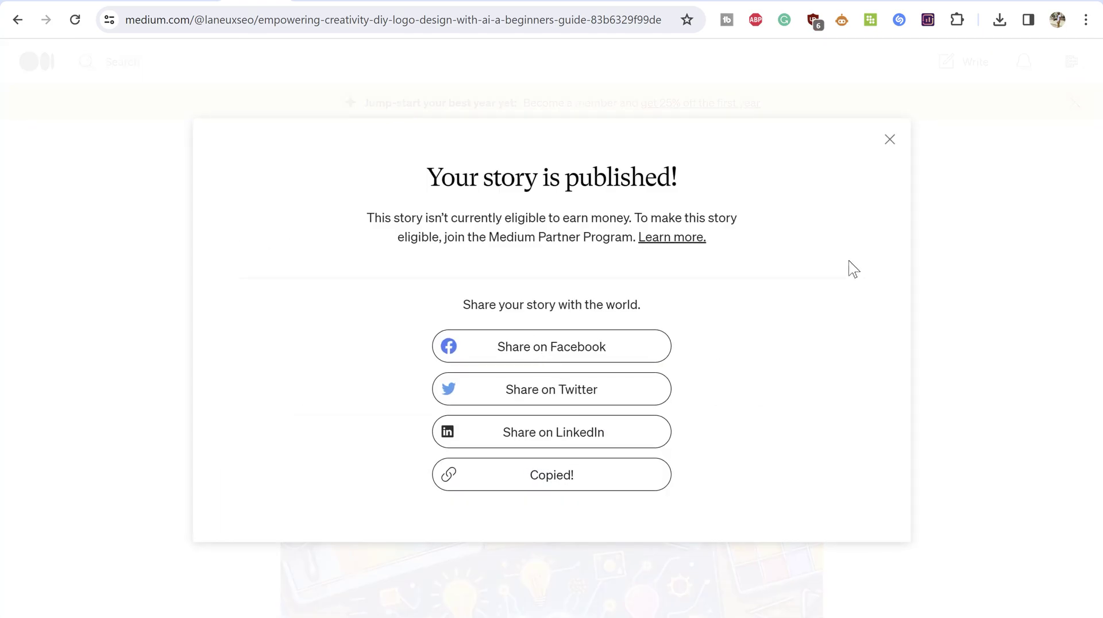
click(889, 140)
Review the published story from title to topic tags, checking the hero image, section headings and Link Building Cheat Sheet link.
scroll(285, 219, down, 18)
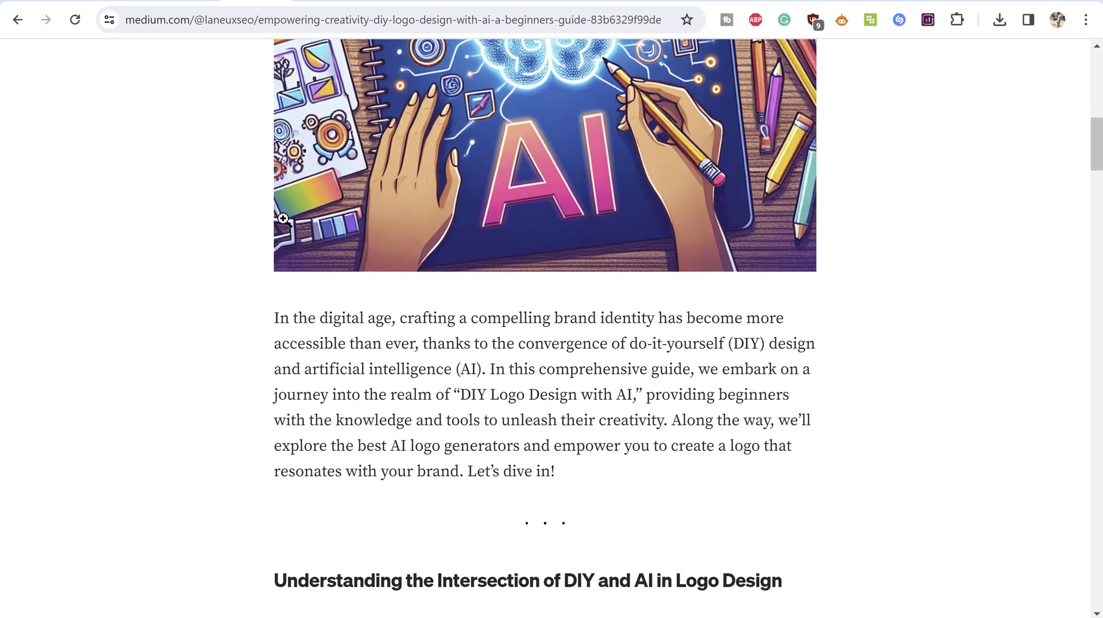
scroll(285, 219, up, 15)
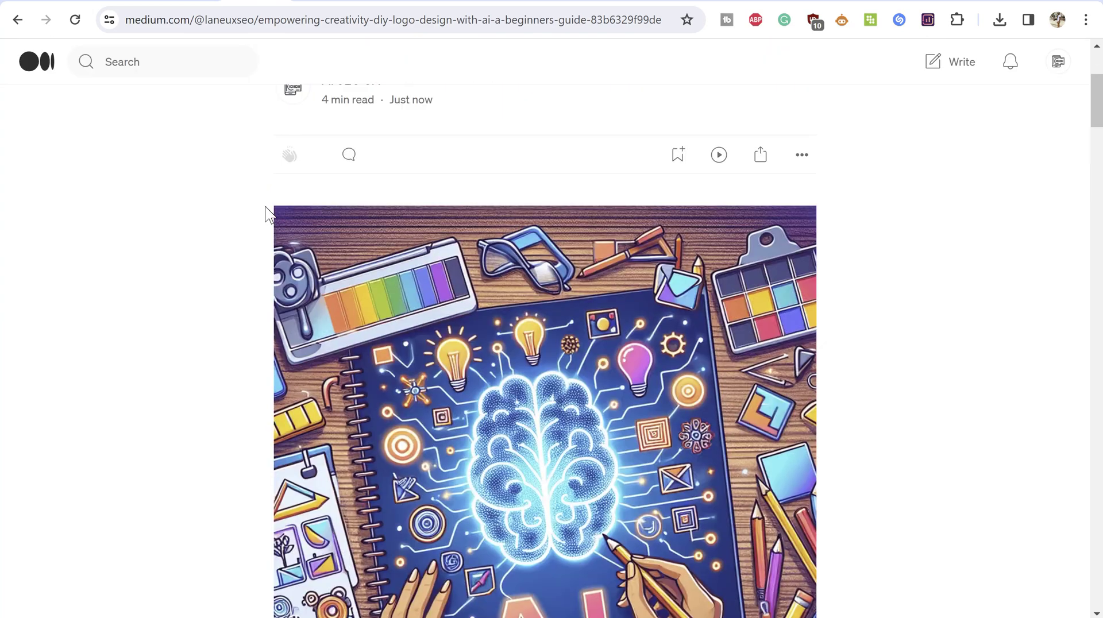
scroll(230, 180, down, 20)
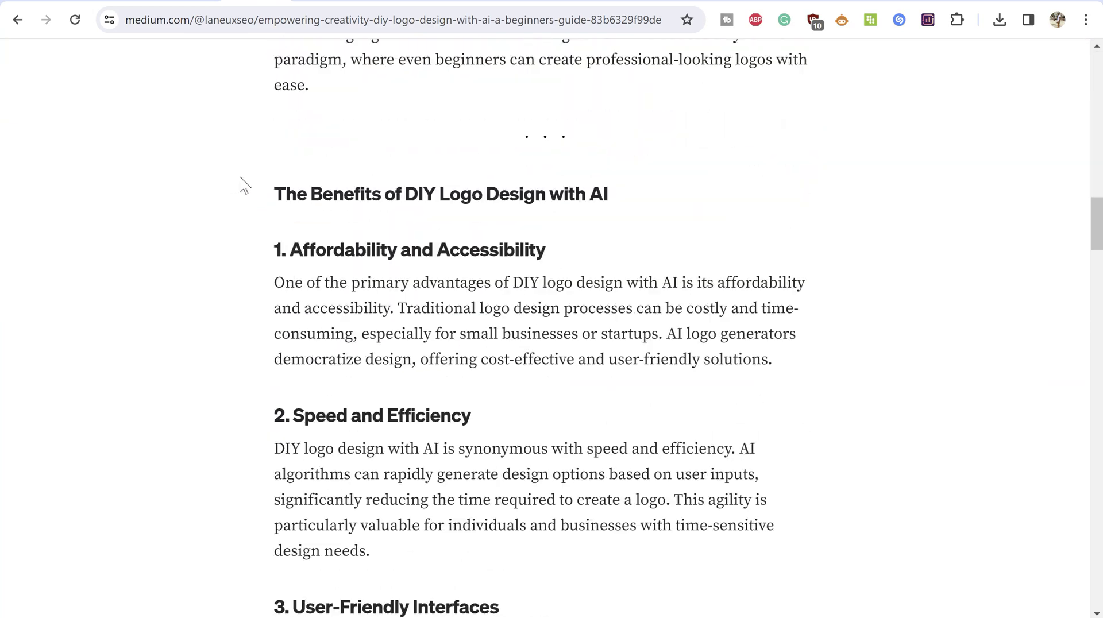
scroll(241, 184, up, 4)
scroll(244, 184, down, 5)
scroll(244, 185, down, 8)
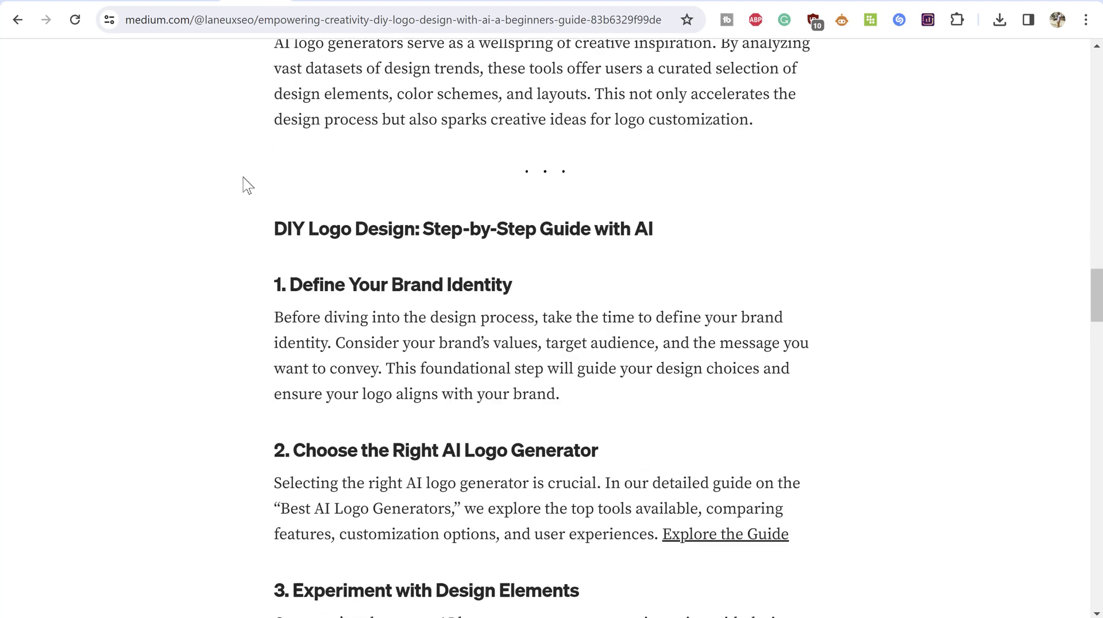
scroll(488, 238, up, 2)
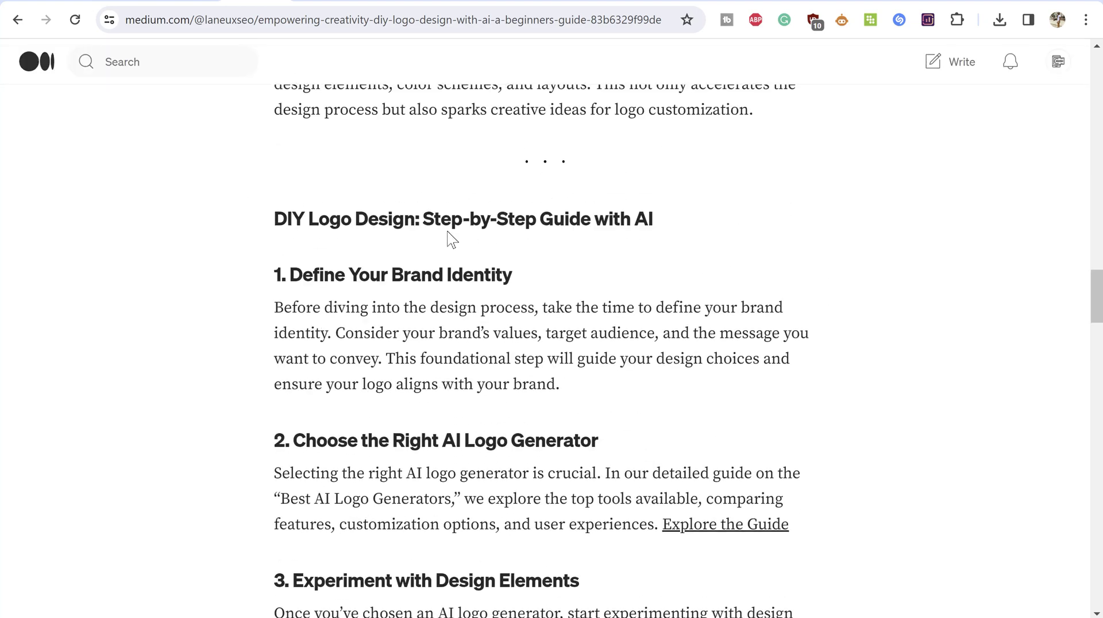
scroll(286, 226, down, 20)
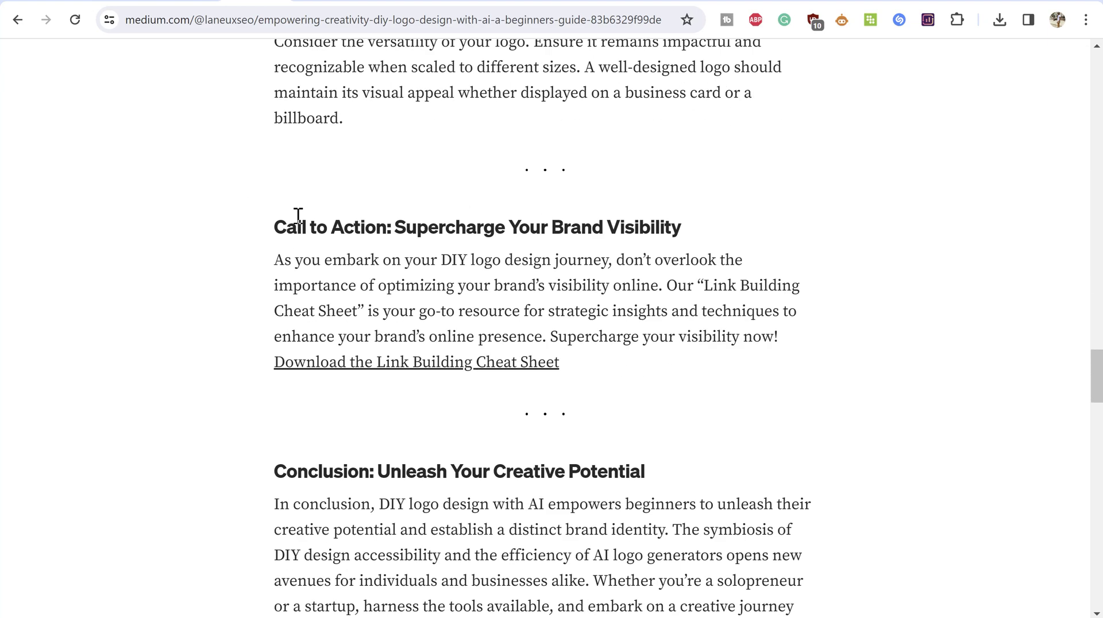
scroll(293, 226, up, 8)
scroll(278, 232, up, 20)
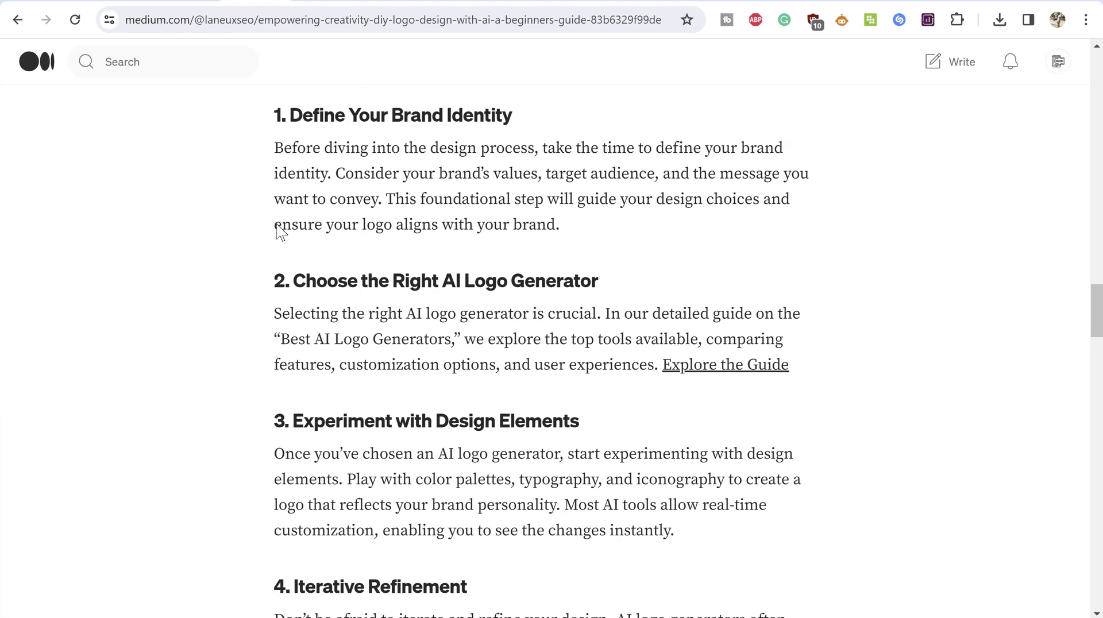
scroll(278, 232, up, 18)
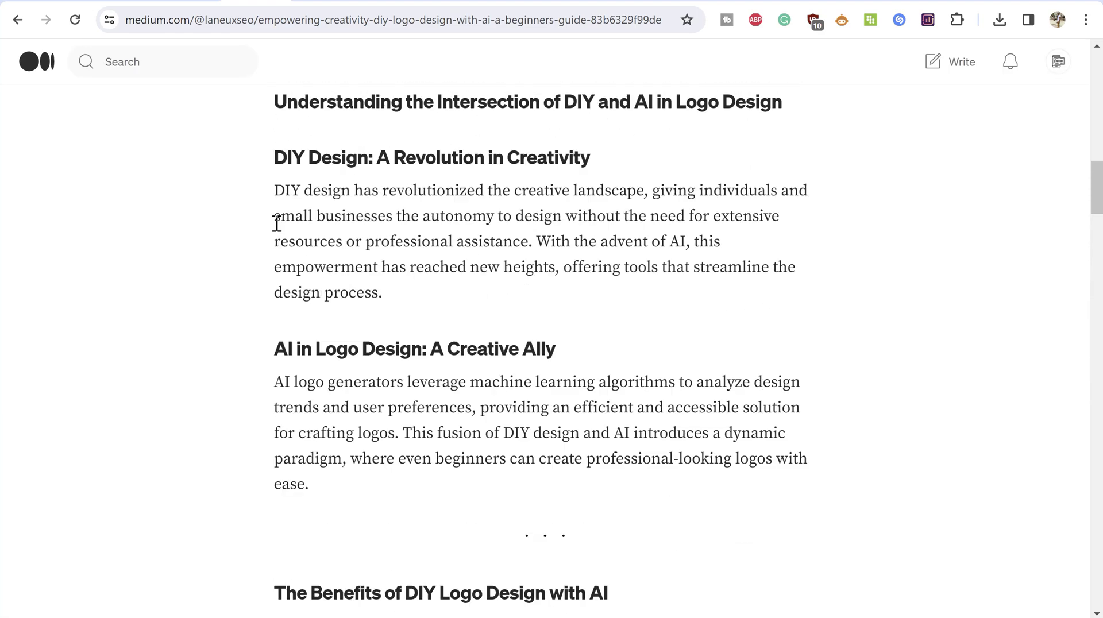
scroll(276, 224, up, 7)
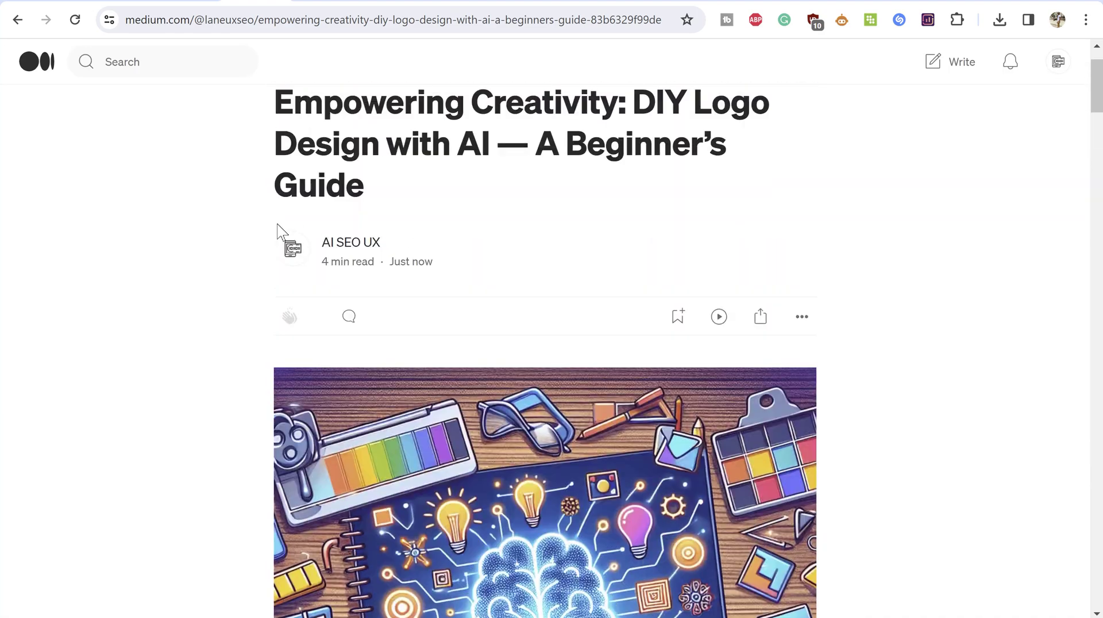
scroll(279, 227, down, 14)
scroll(278, 225, down, 20)
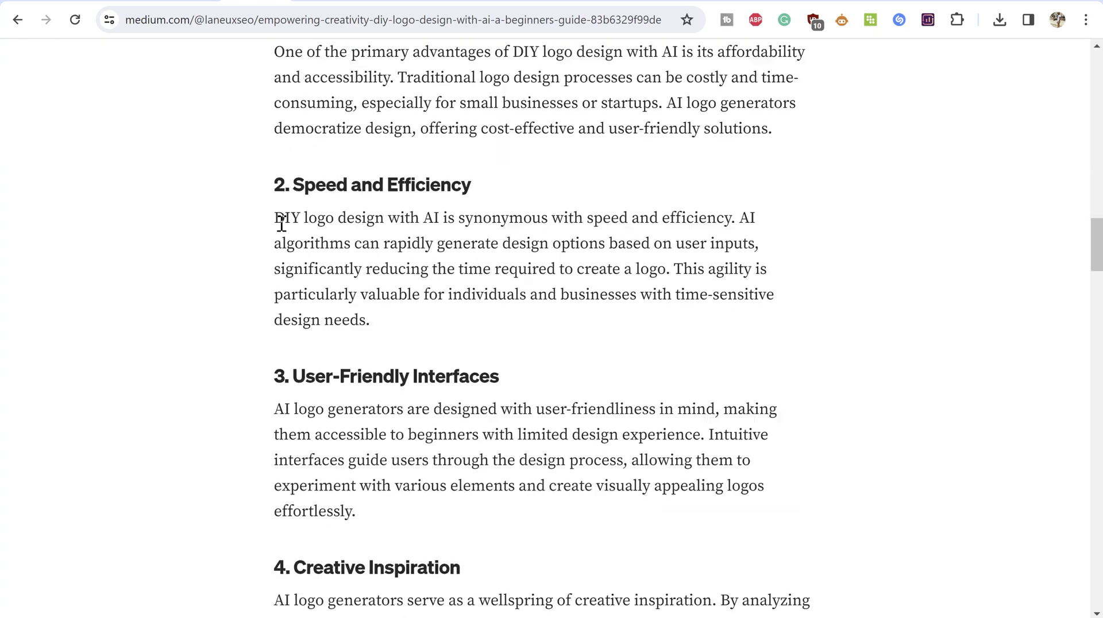
scroll(286, 232, down, 5)
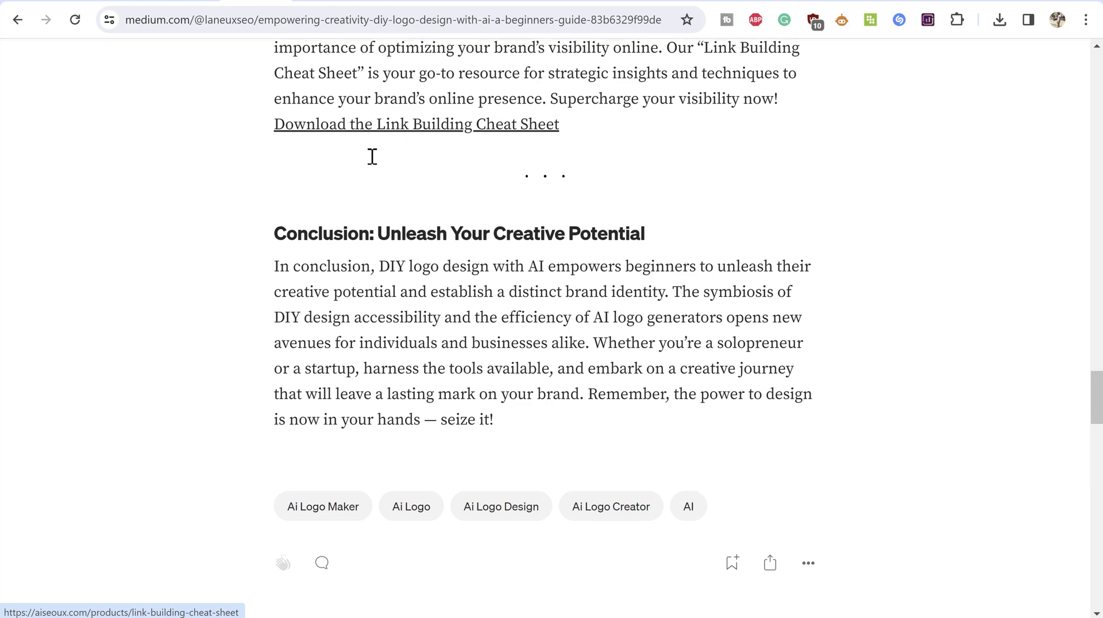
scroll(369, 155, up, 12)
scroll(581, 284, up, 2)
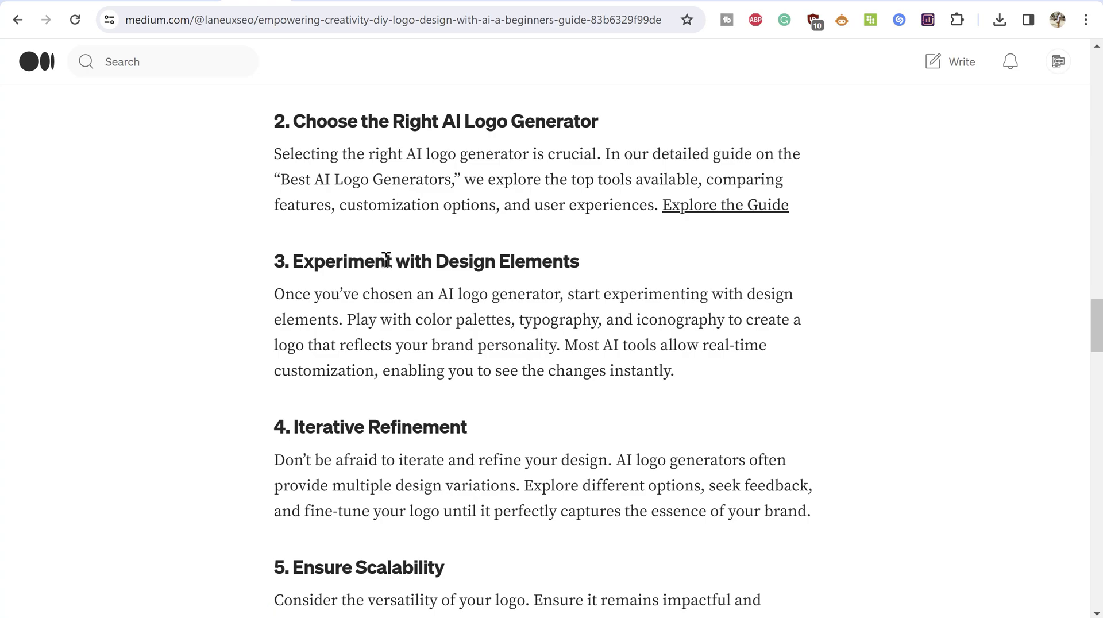
scroll(376, 230, up, 20)
scroll(430, 272, up, 10)
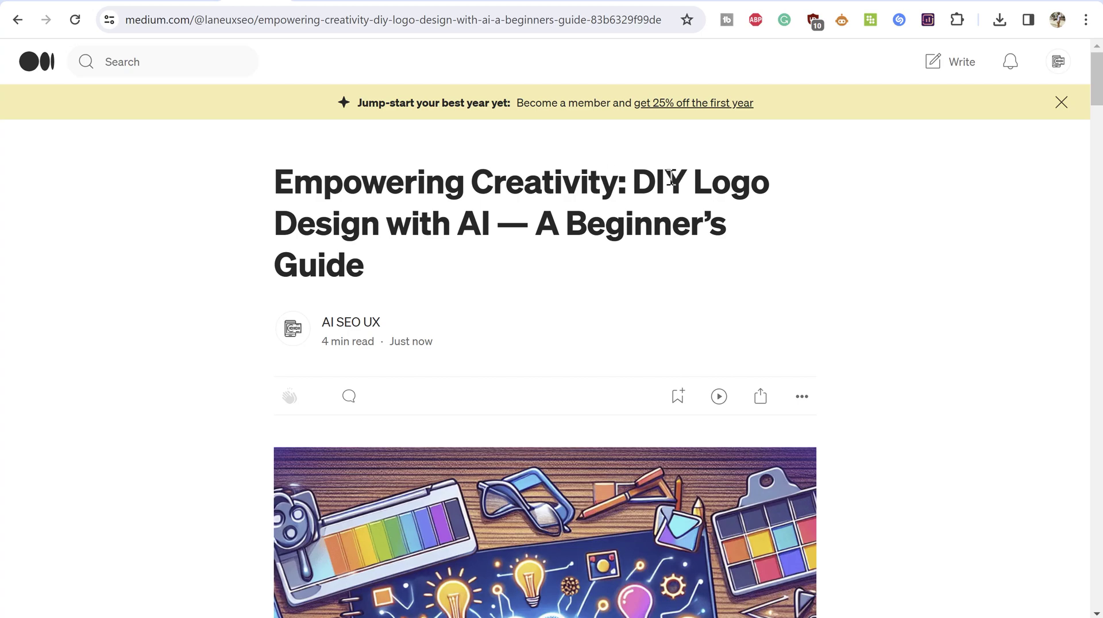
scroll(394, 201, down, 11)
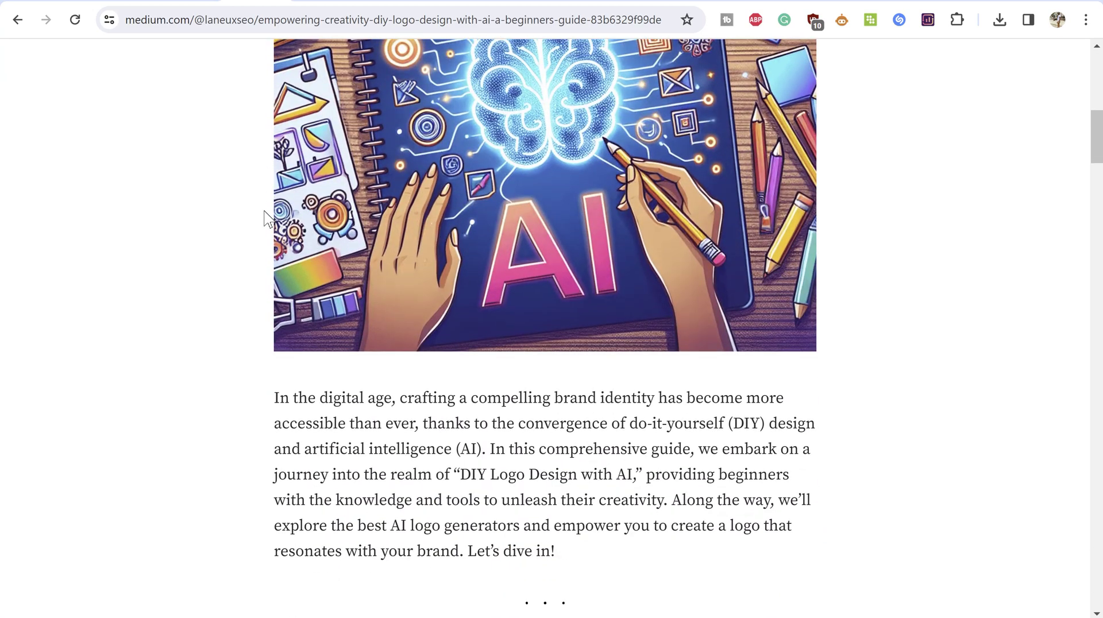
scroll(266, 216, down, 3)
scroll(239, 224, up, 10)
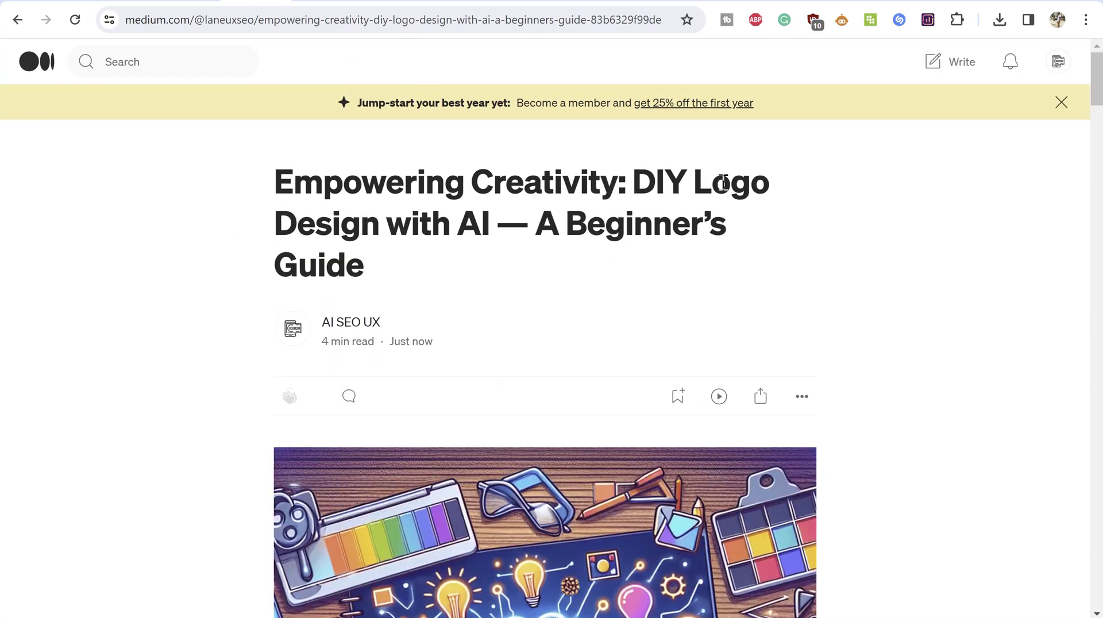
Reopen the published story for editing and examine its title, hero image, body sections and link formatting through the conclusion.
click(802, 396)
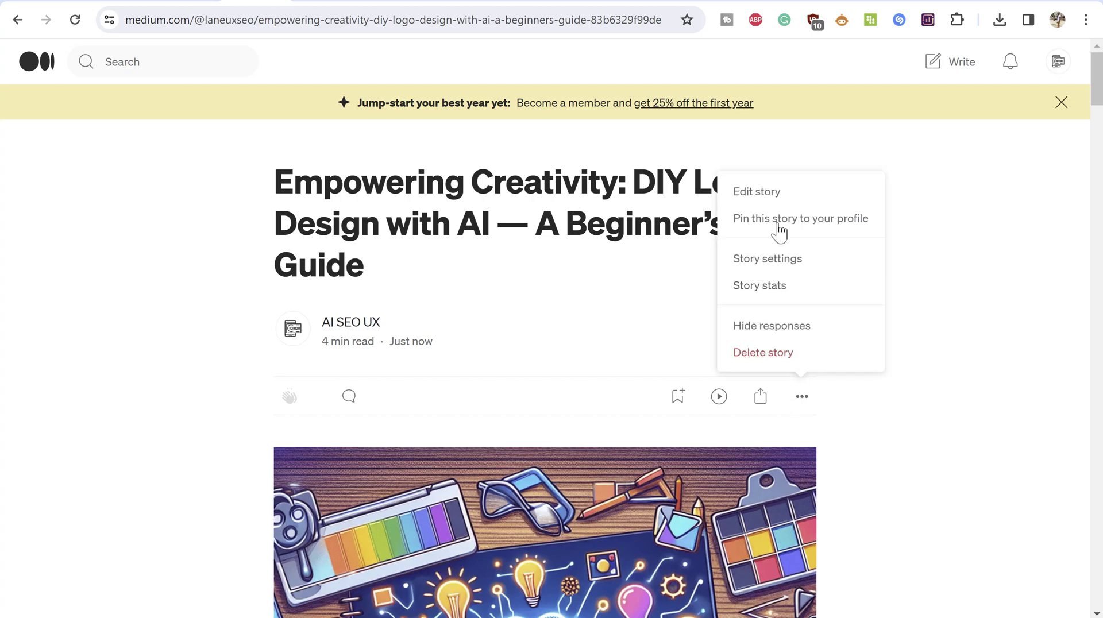
click(778, 202)
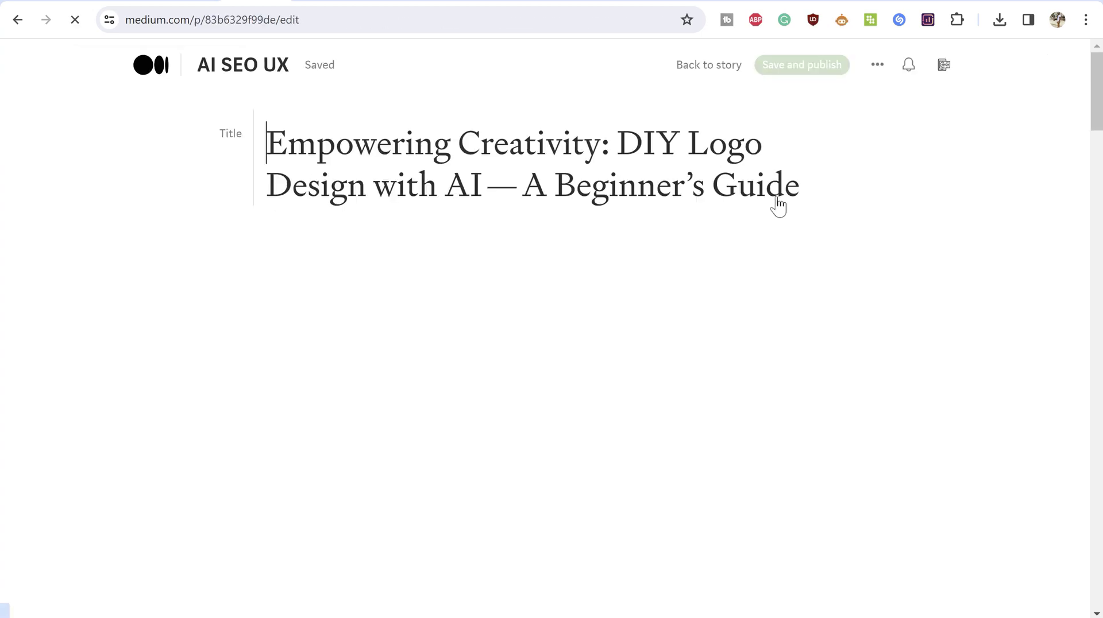
scroll(714, 222, down, 10)
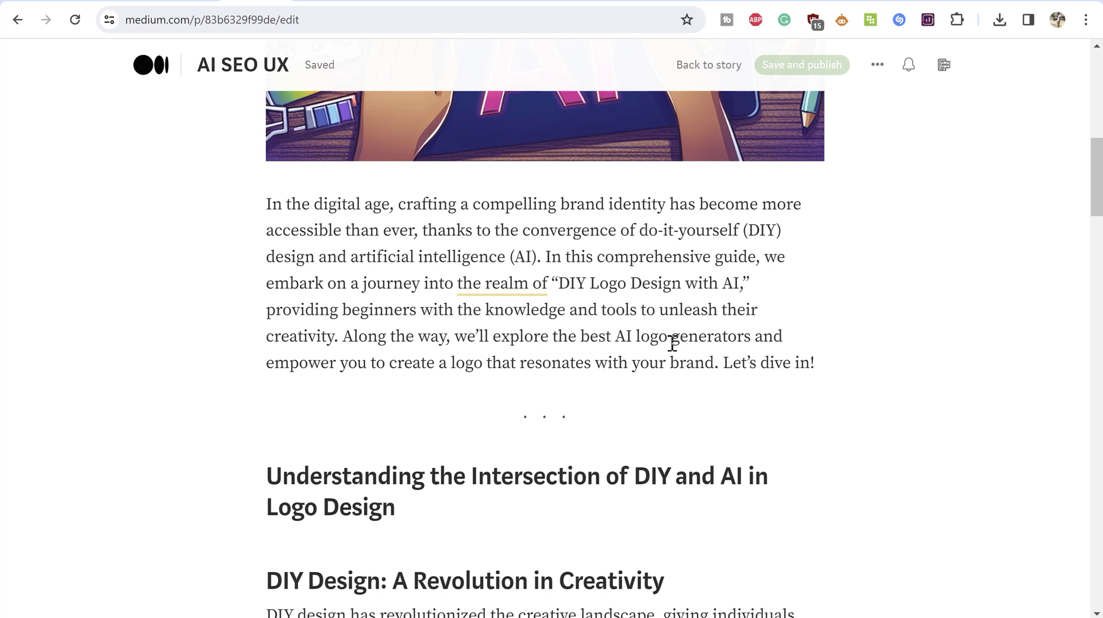
scroll(586, 310, down, 2)
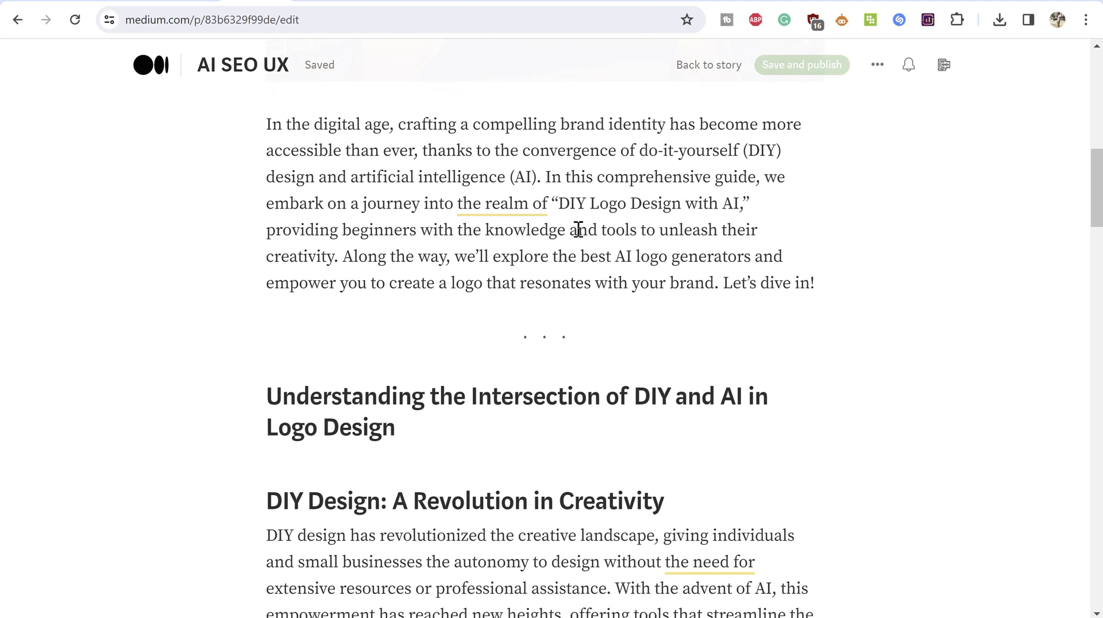
scroll(579, 228, up, 3)
scroll(581, 236, down, 4)
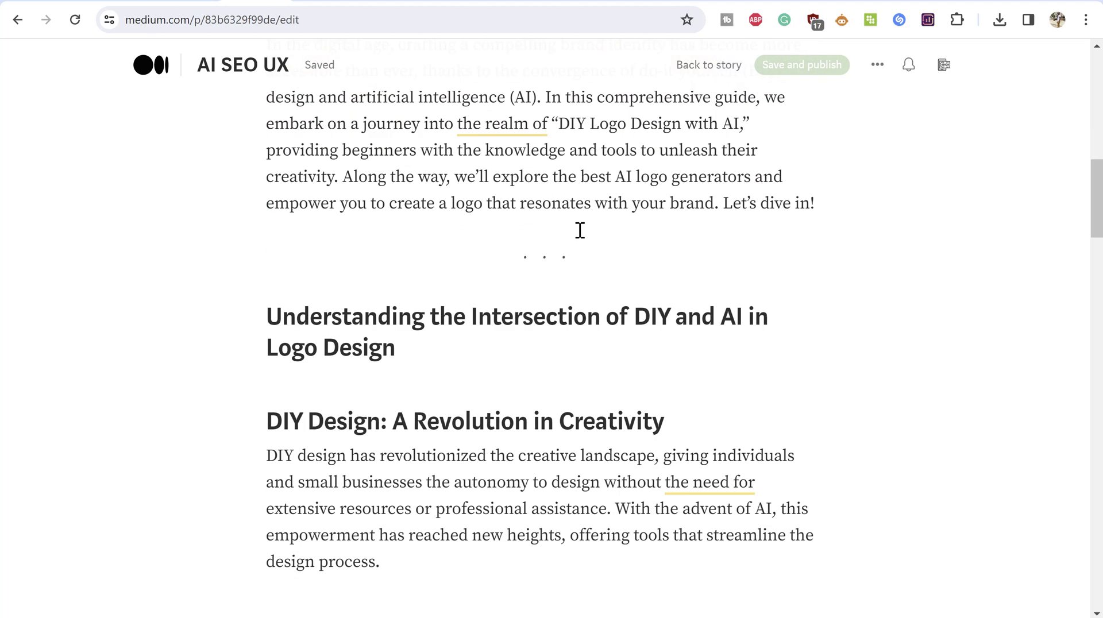
scroll(580, 230, down, 3)
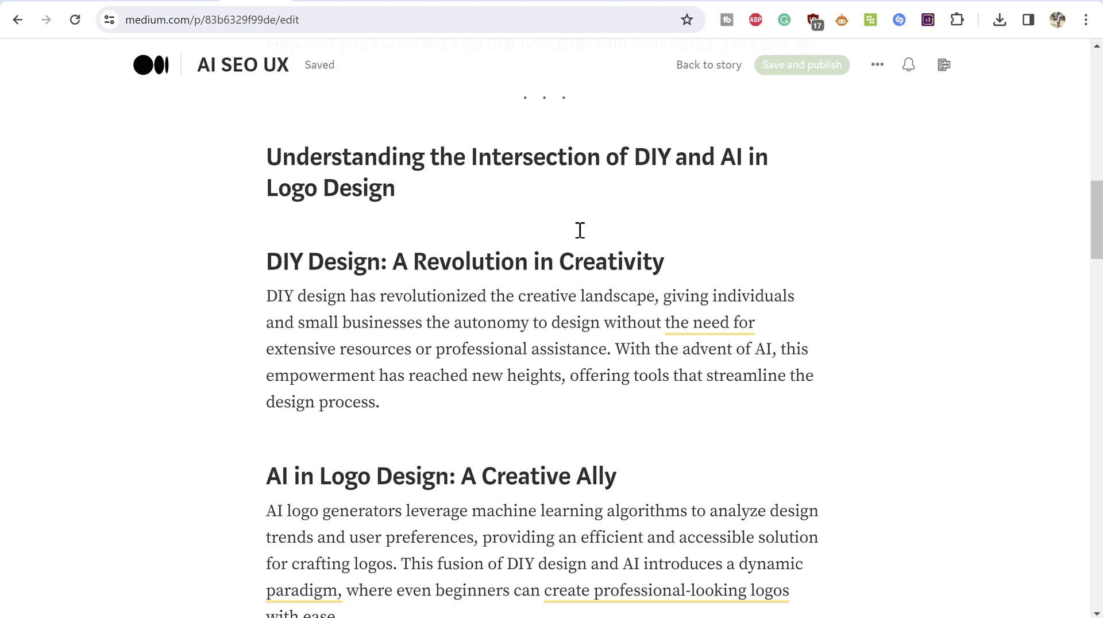
scroll(580, 230, down, 20)
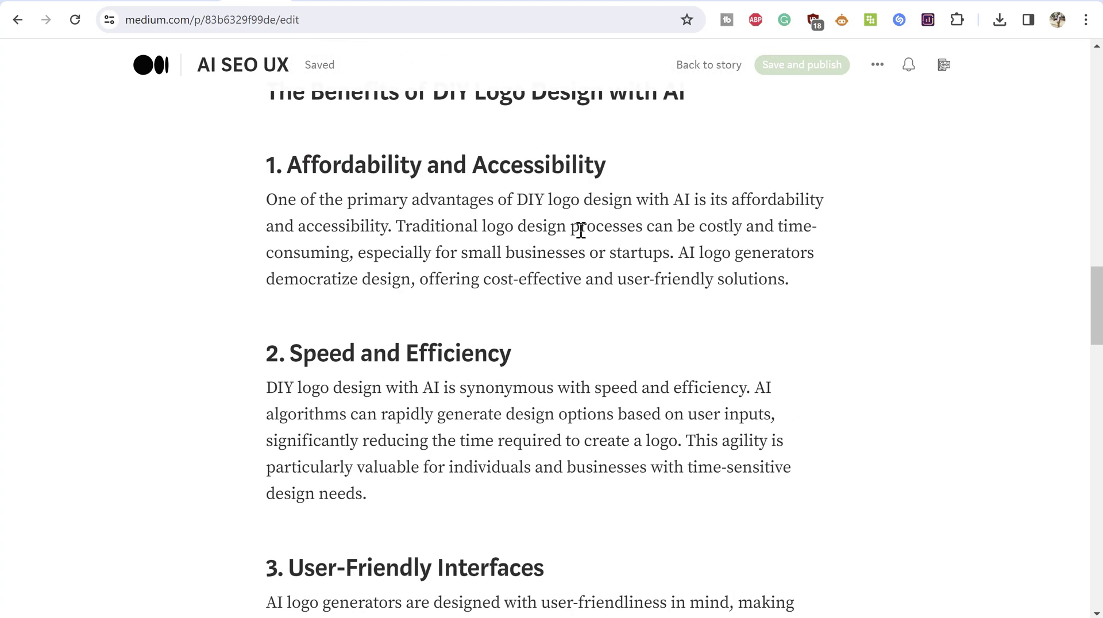
scroll(581, 233, down, 20)
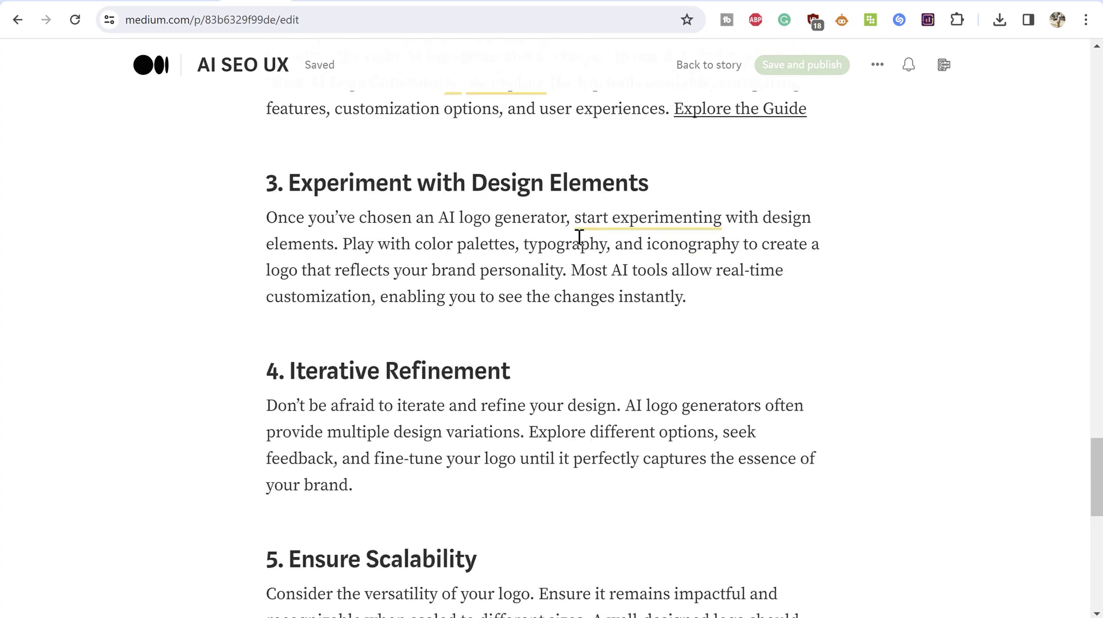
scroll(581, 247, down, 4)
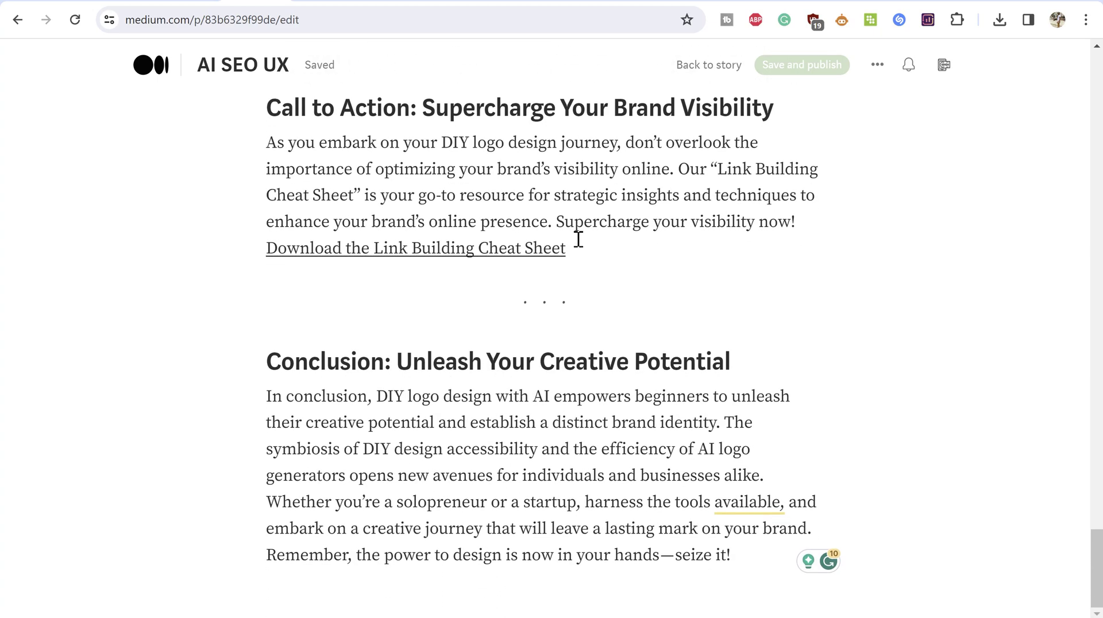
scroll(578, 239, up, 20)
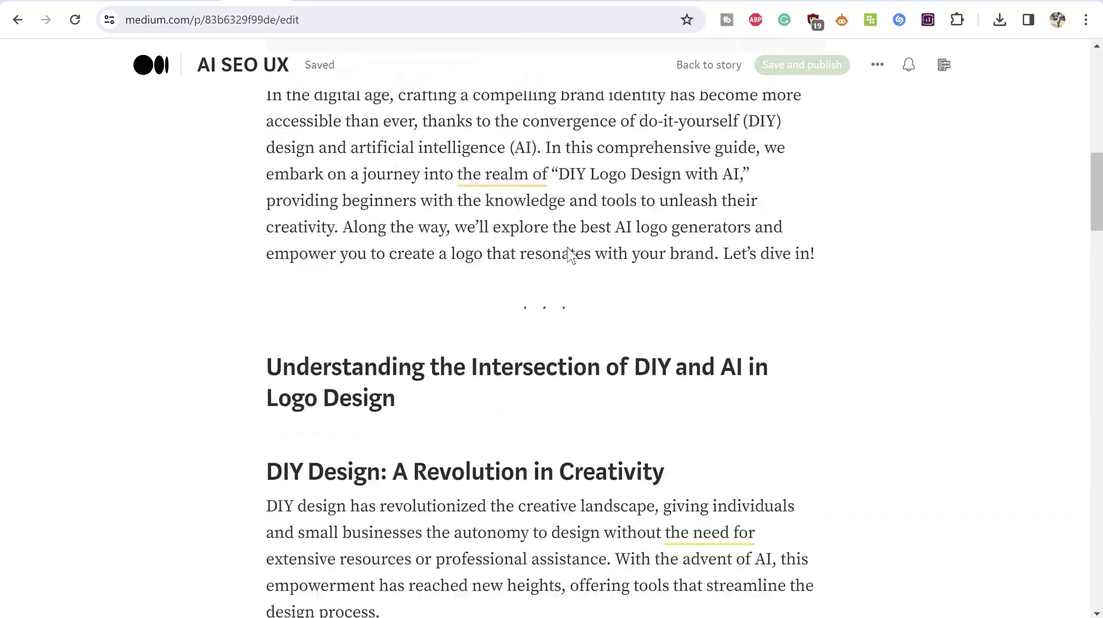
scroll(569, 253, up, 8)
scroll(566, 259, down, 4)
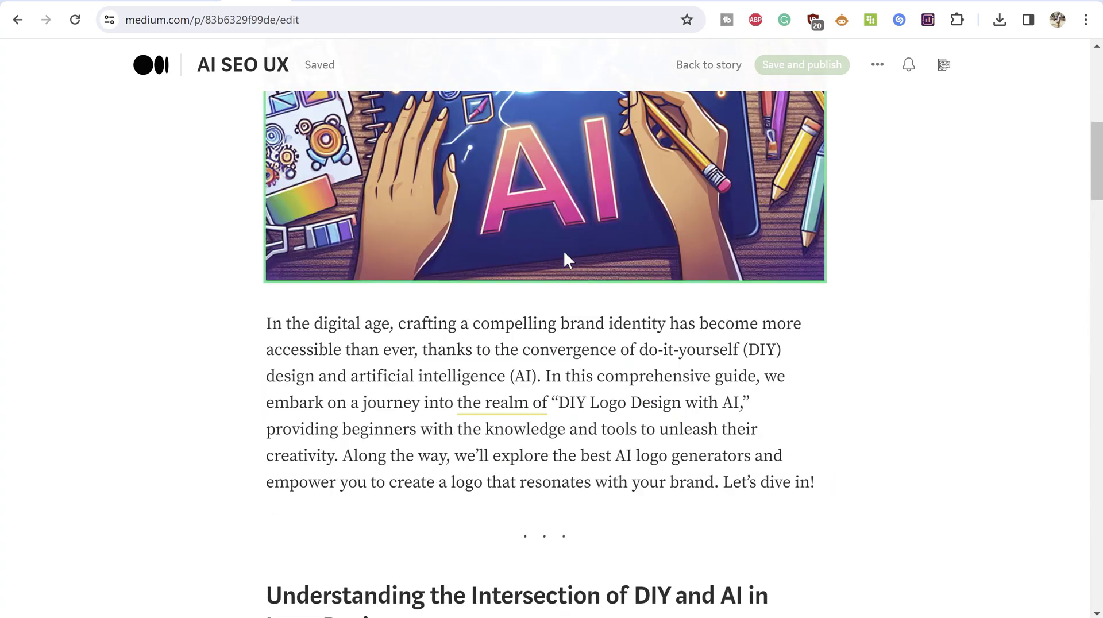
scroll(512, 241, up, 9)
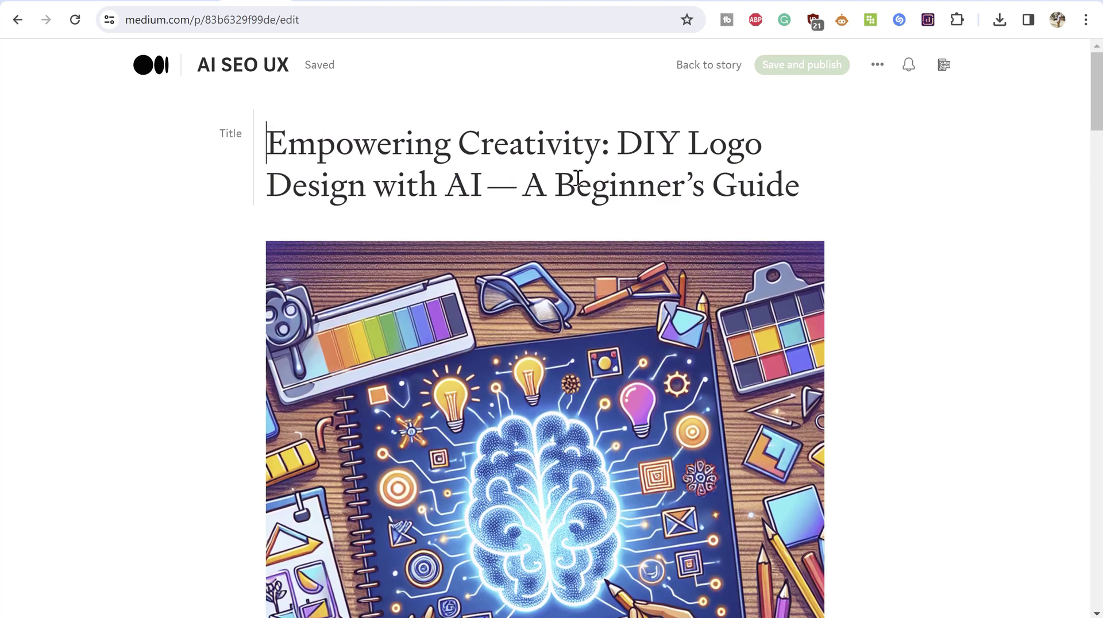
scroll(577, 180, down, 10)
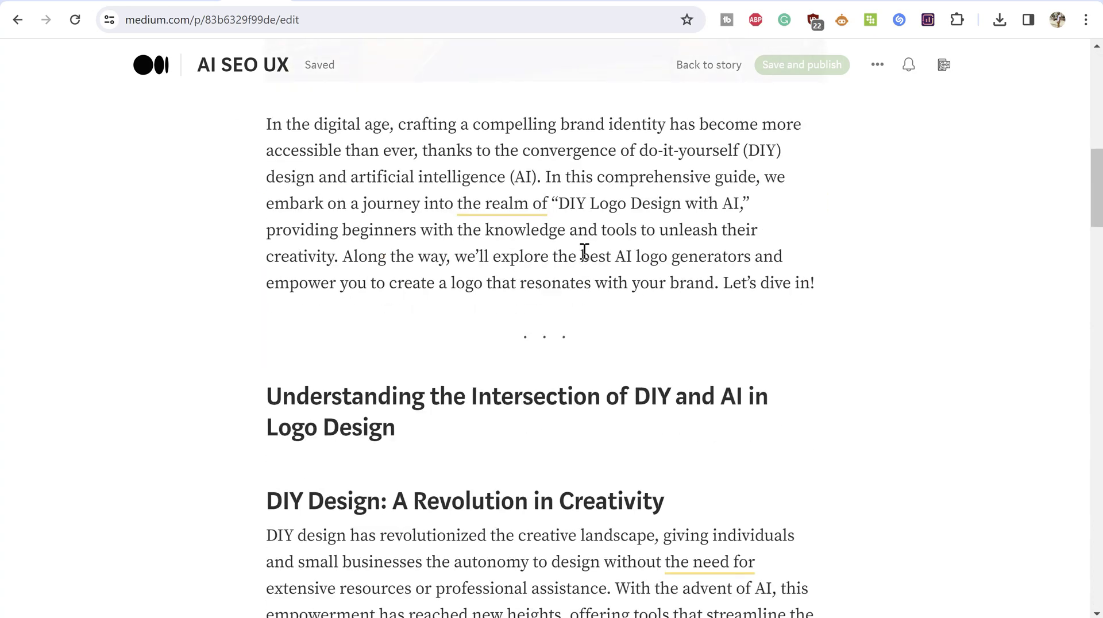
scroll(584, 249, up, 4)
scroll(584, 253, down, 8)
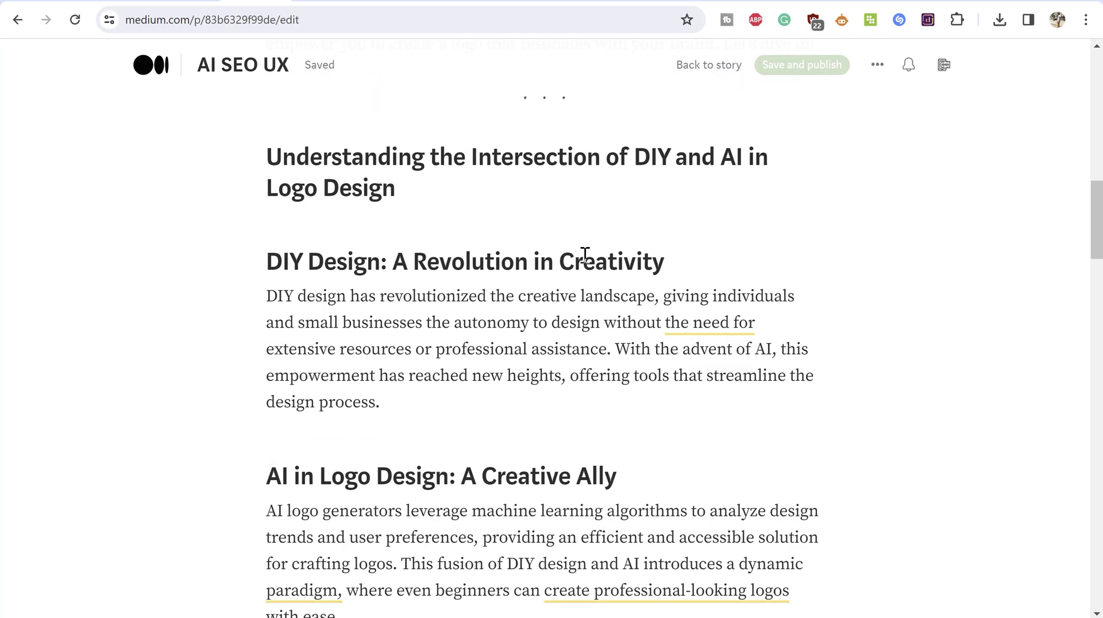
scroll(585, 254, down, 5)
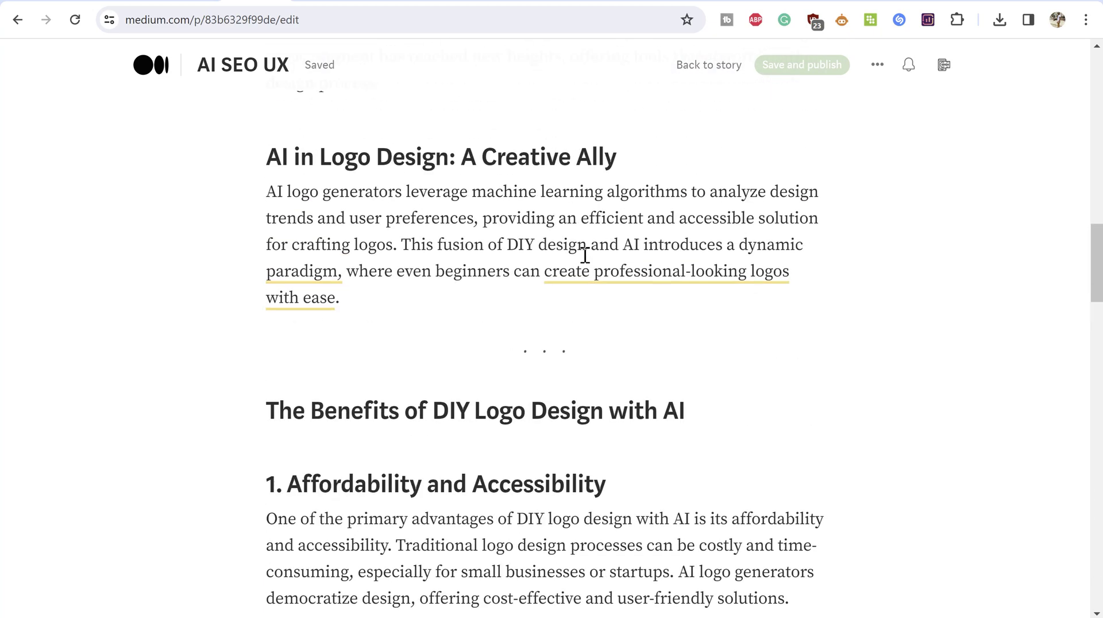
scroll(585, 254, down, 12)
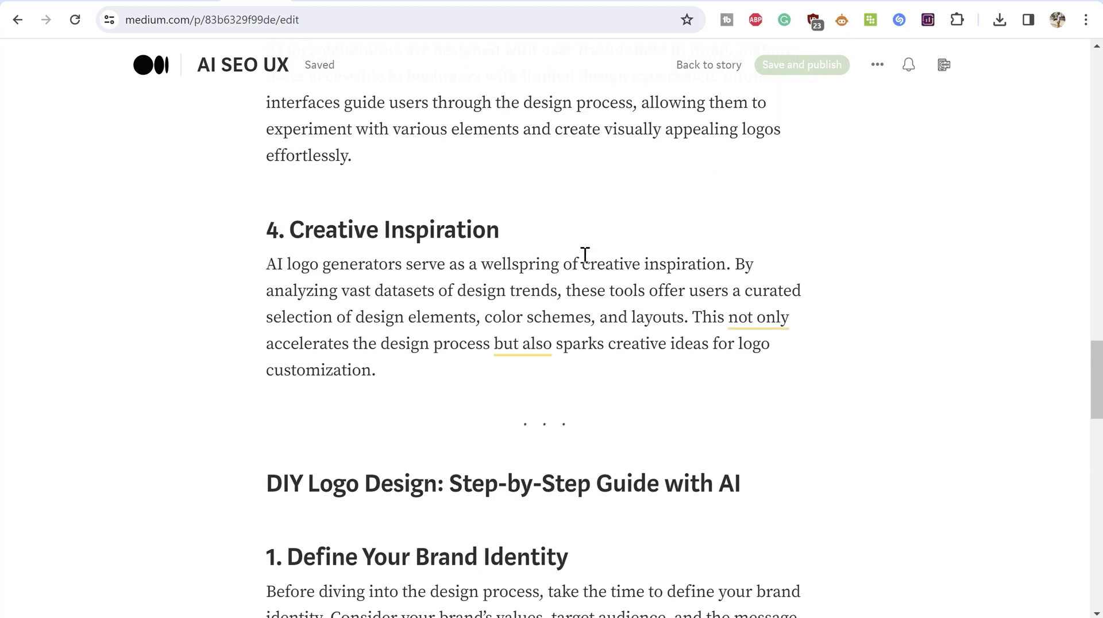
scroll(585, 255, down, 12)
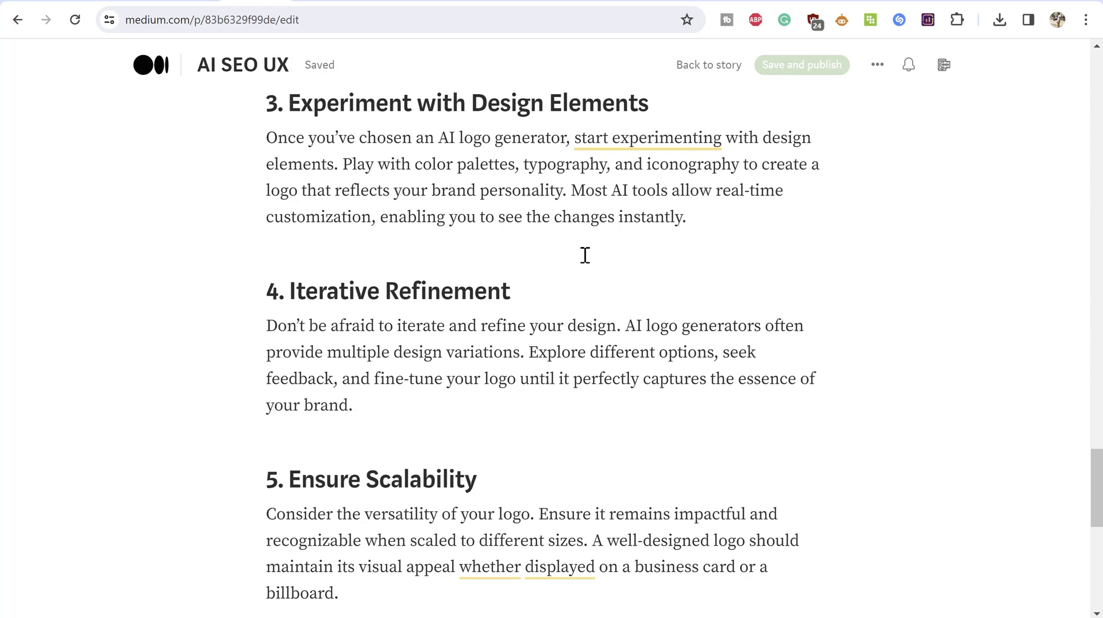
scroll(585, 255, down, 4)
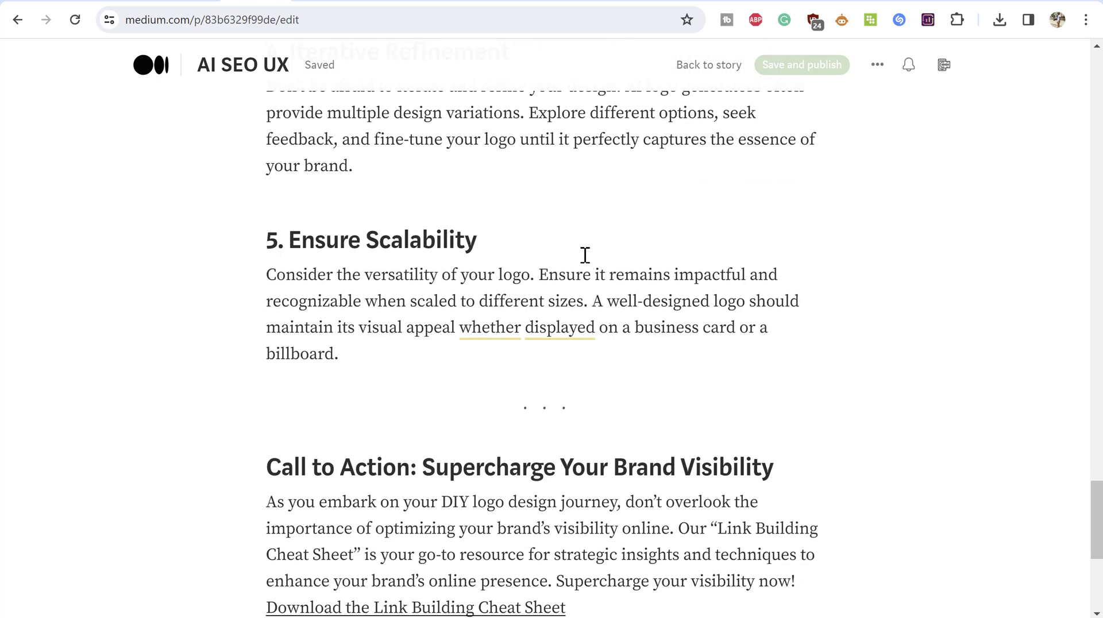
scroll(585, 255, down, 1)
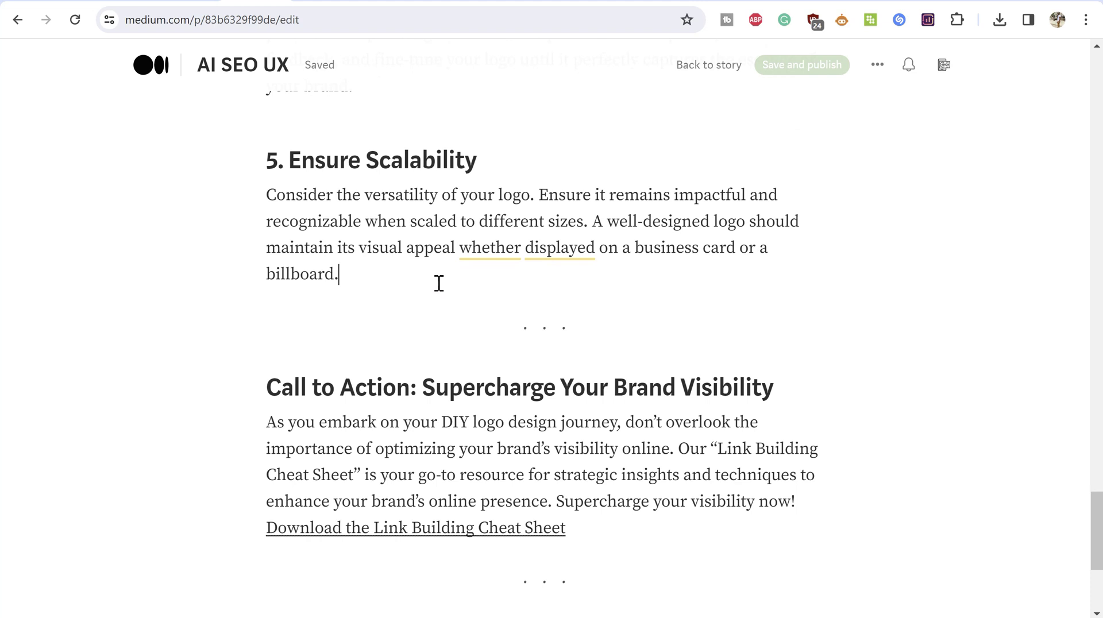
key(Return)
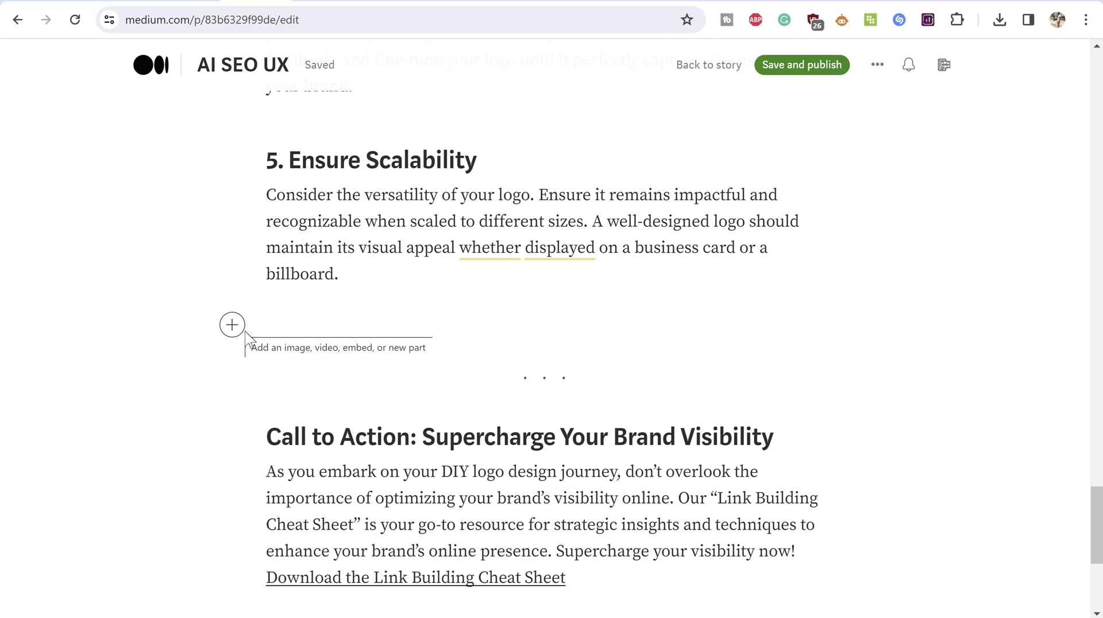
Insert the logo-black PNG from the how-to-mix-beats-logo-zip-file png folder on a new line below the conclusion paragraph.
scroll(253, 333, down, 1)
scroll(257, 339, down, 3)
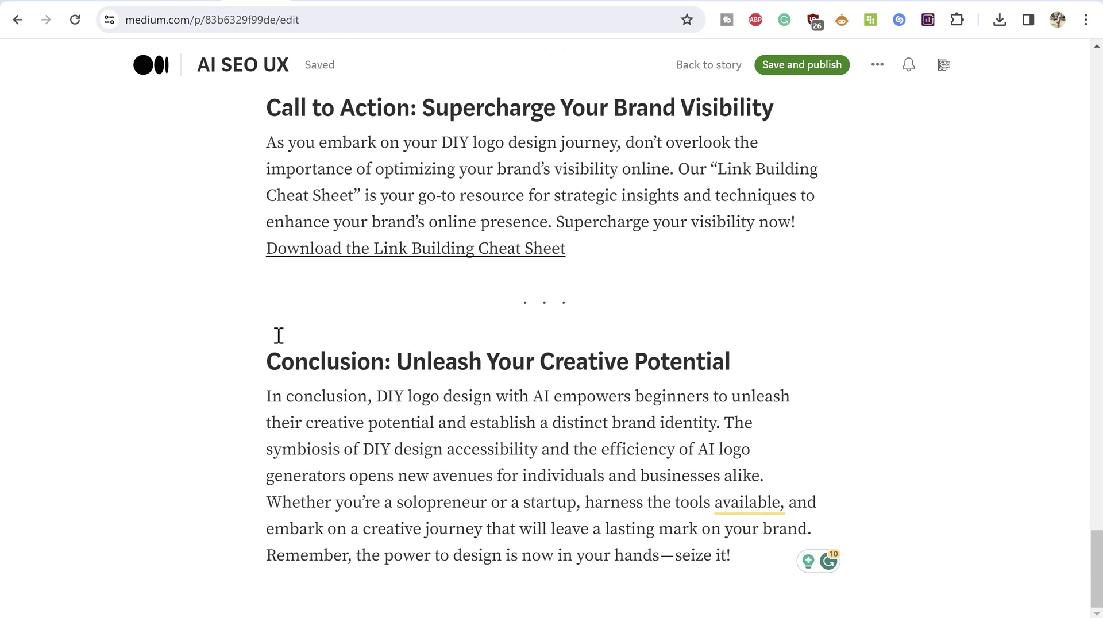
scroll(278, 335, up, 2)
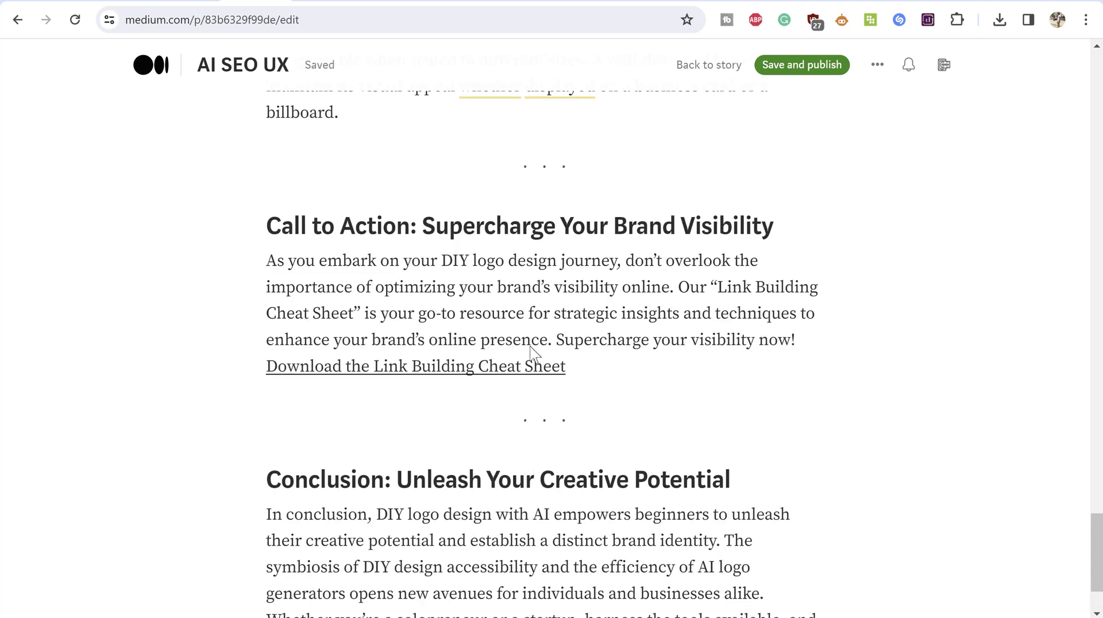
scroll(603, 396, down, 2)
click(762, 556)
key(Return)
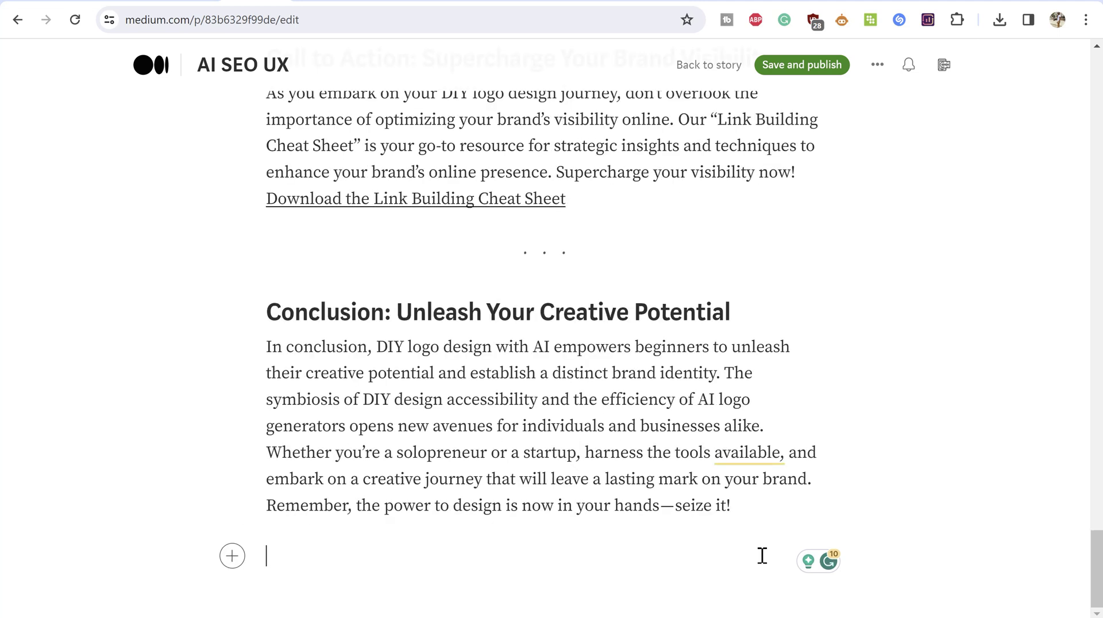
click(246, 555)
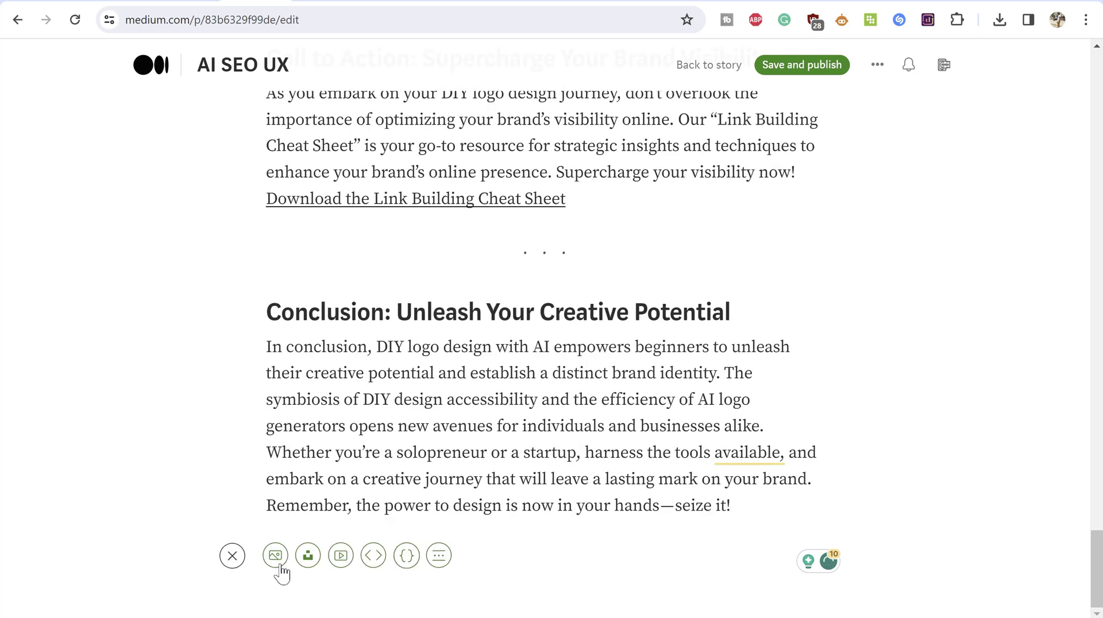
click(276, 555)
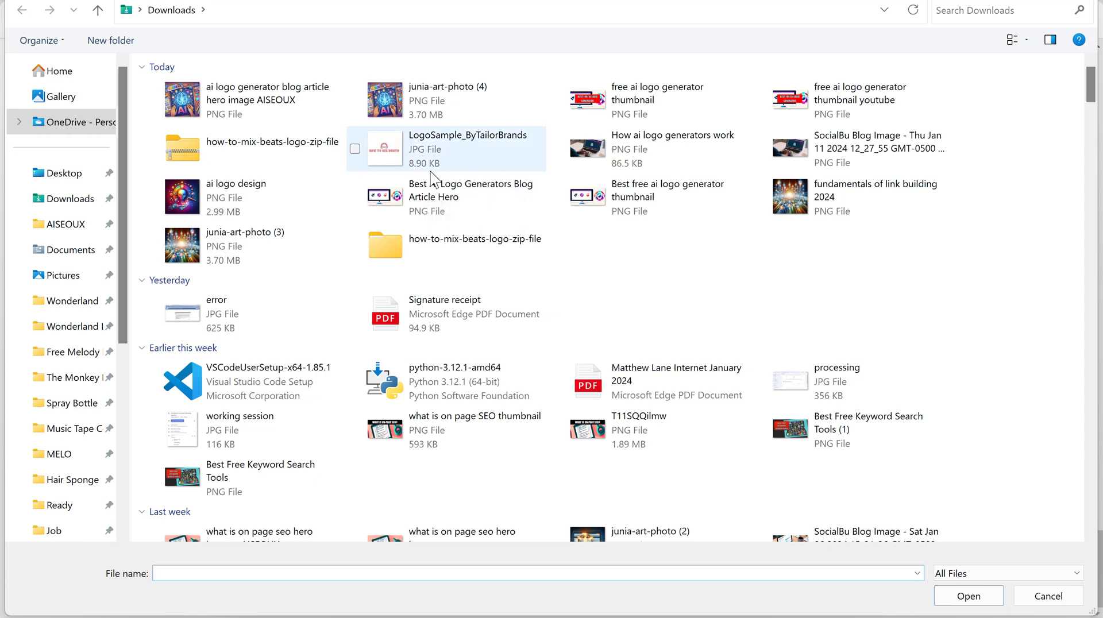
double_click(416, 260)
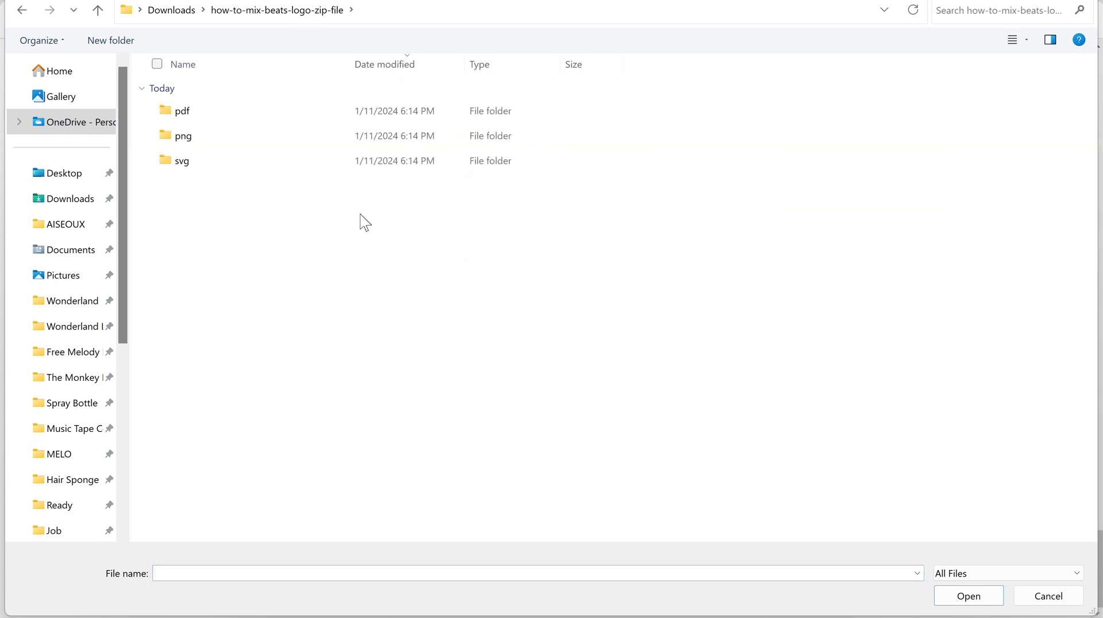
double_click(256, 139)
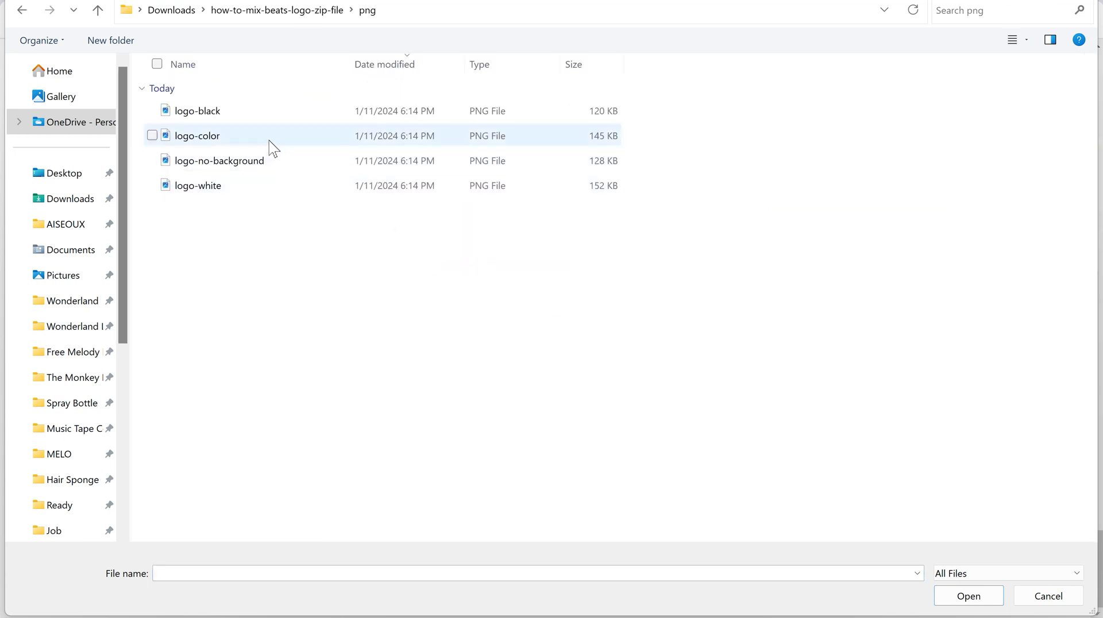
double_click(270, 111)
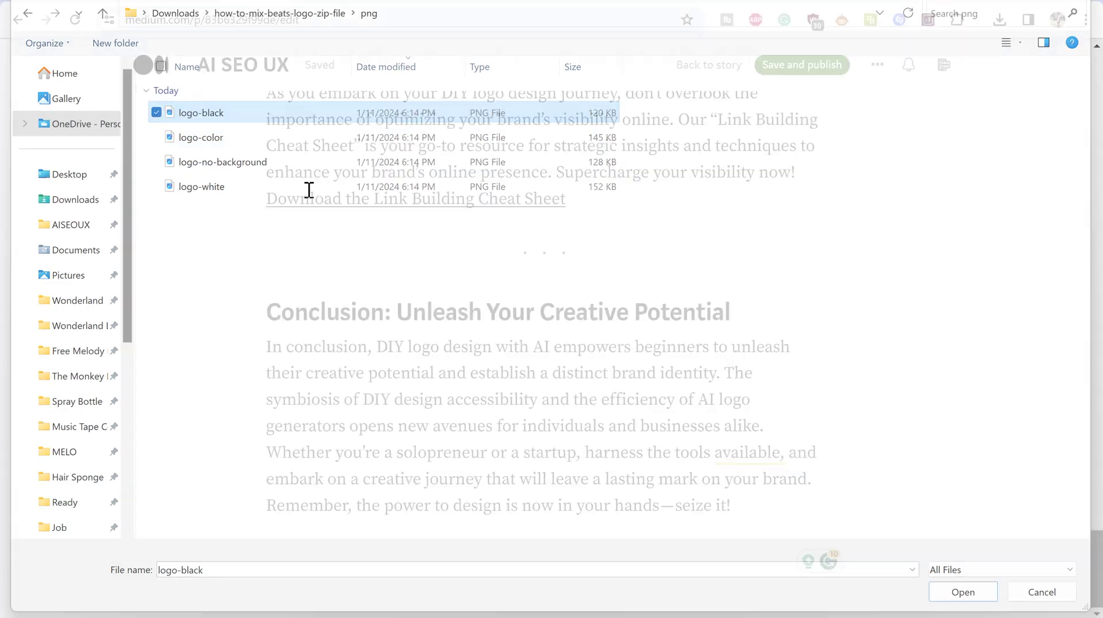
Caption the inserted music-note logo image as an example ai-generated logo.
scroll(396, 333, down, 7)
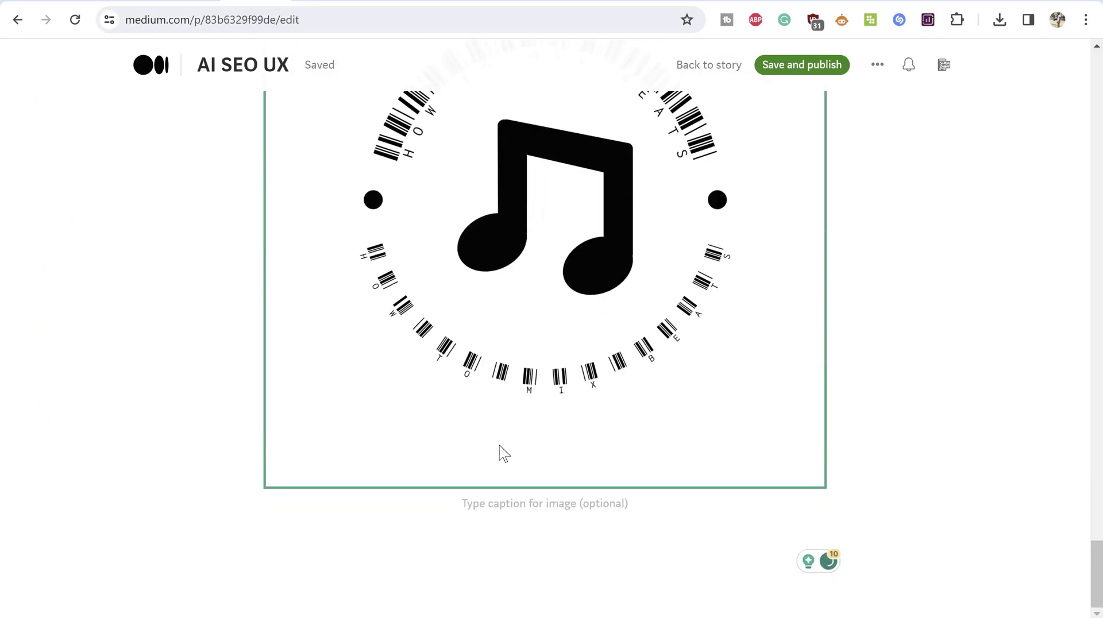
text(Example )
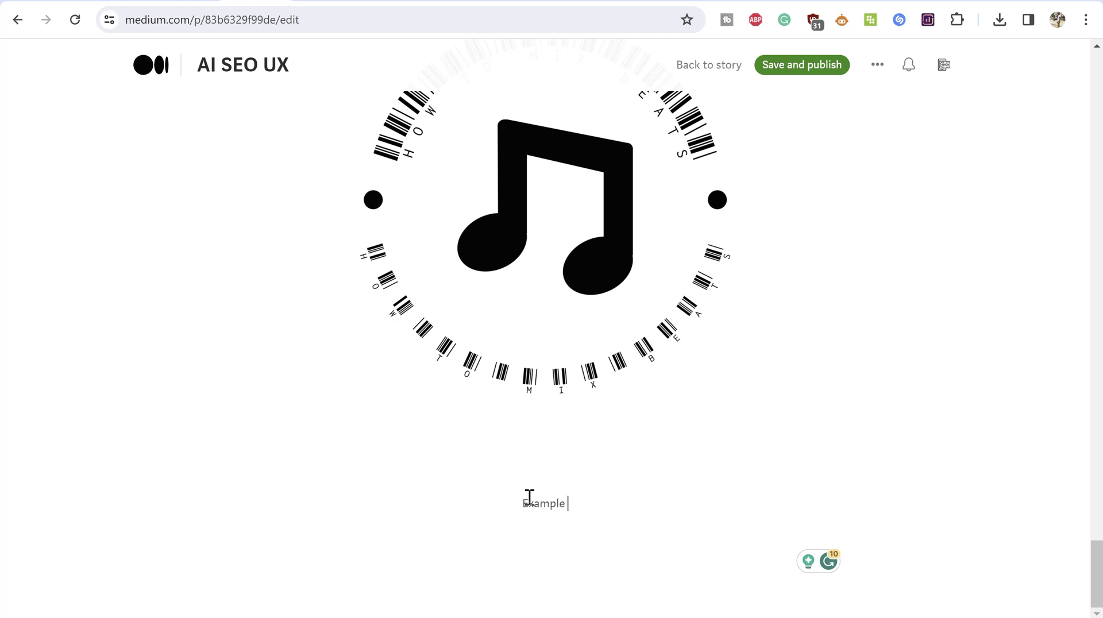
text(ai-generated logo)
key(BackSpace)
key(BackSpace)
key(BackSpace)
text(logo)
click(512, 310)
Review the story from the inserted logo image back up to the introduction, and down through the benefits to the step-by-step guide.
scroll(216, 218, up, 4)
scroll(213, 216, up, 3)
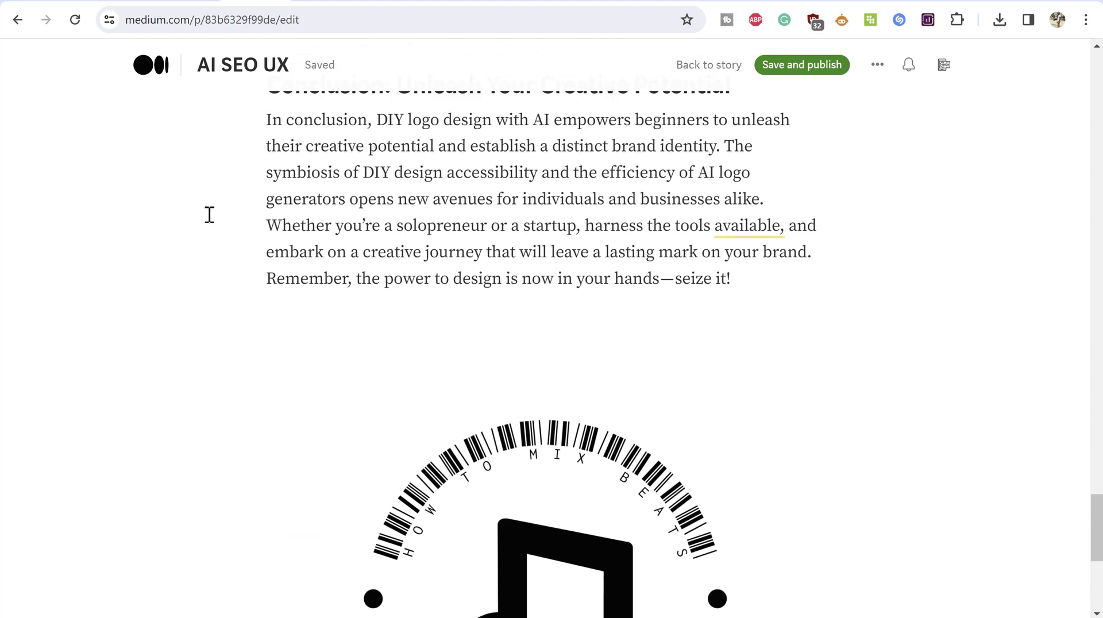
scroll(210, 215, down, 4)
click(505, 348)
scroll(310, 263, up, 14)
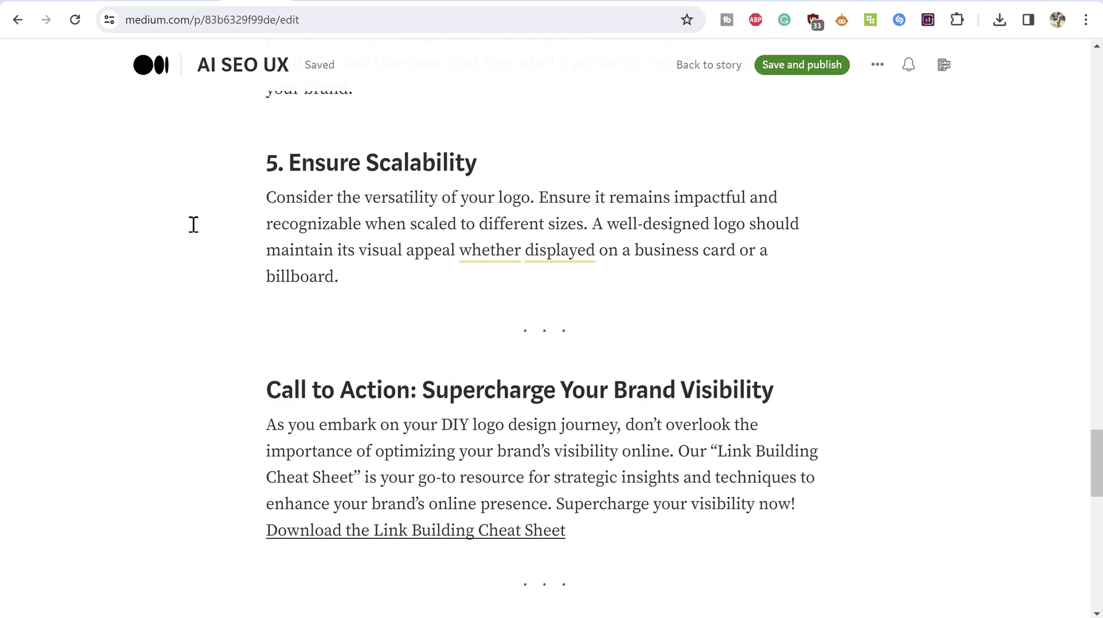
scroll(214, 222, up, 20)
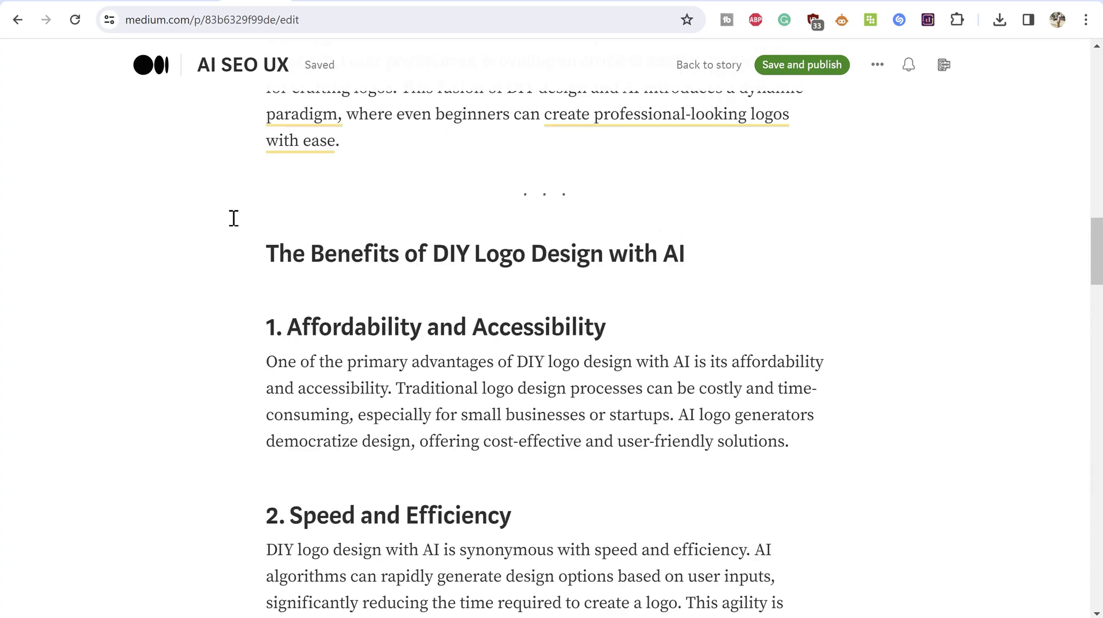
scroll(235, 231, up, 14)
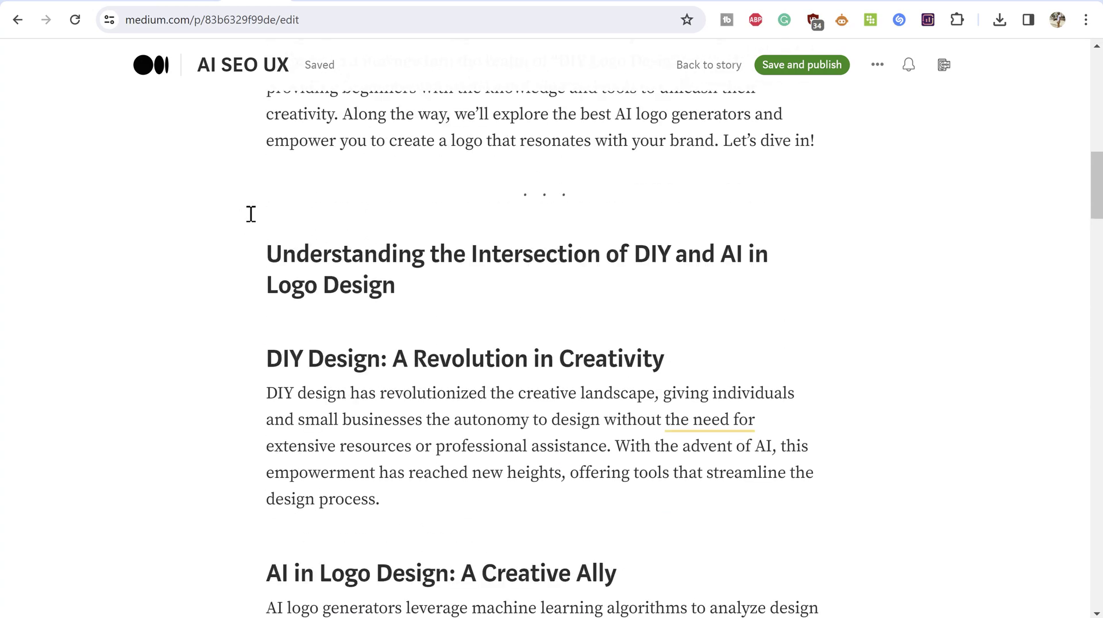
scroll(234, 325, up, 3)
scroll(179, 261, down, 4)
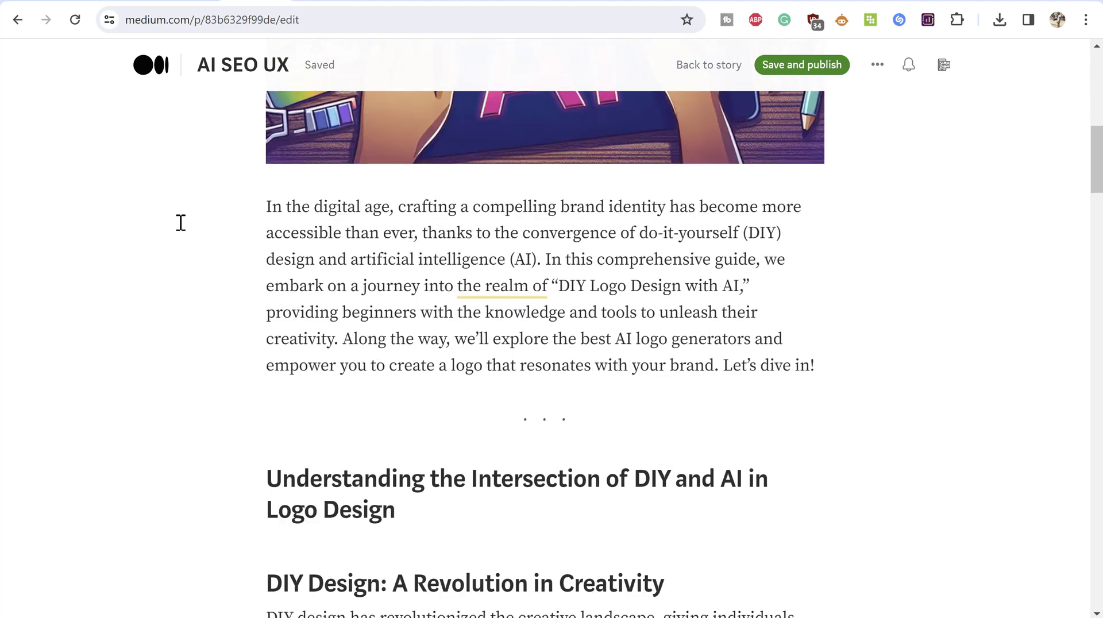
scroll(214, 437, down, 3)
scroll(253, 408, up, 3)
scroll(724, 369, down, 5)
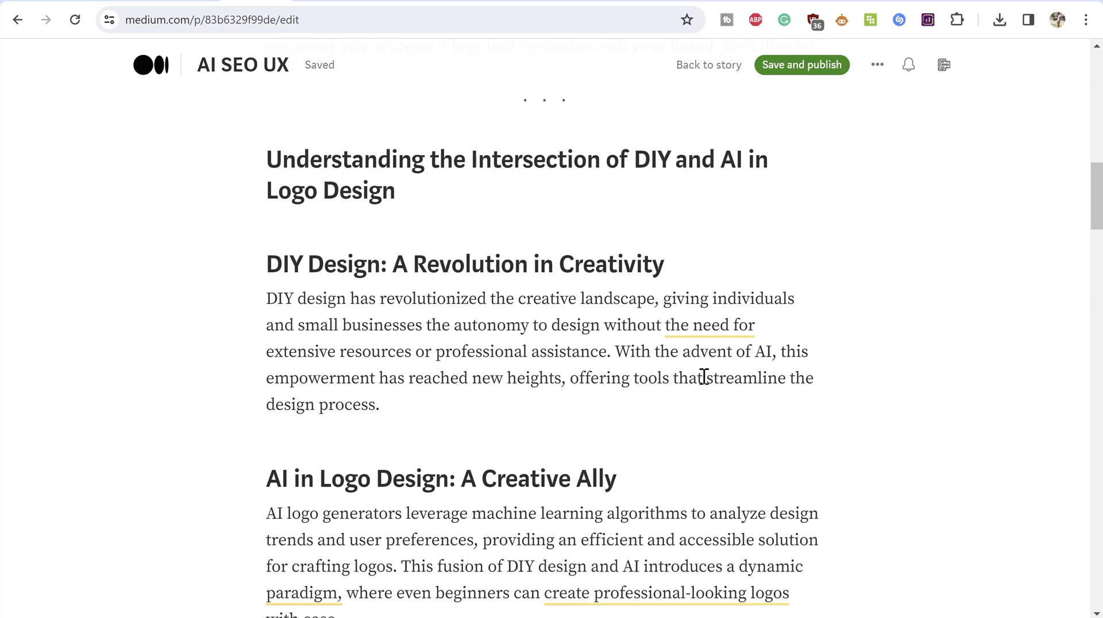
scroll(707, 371, down, 8)
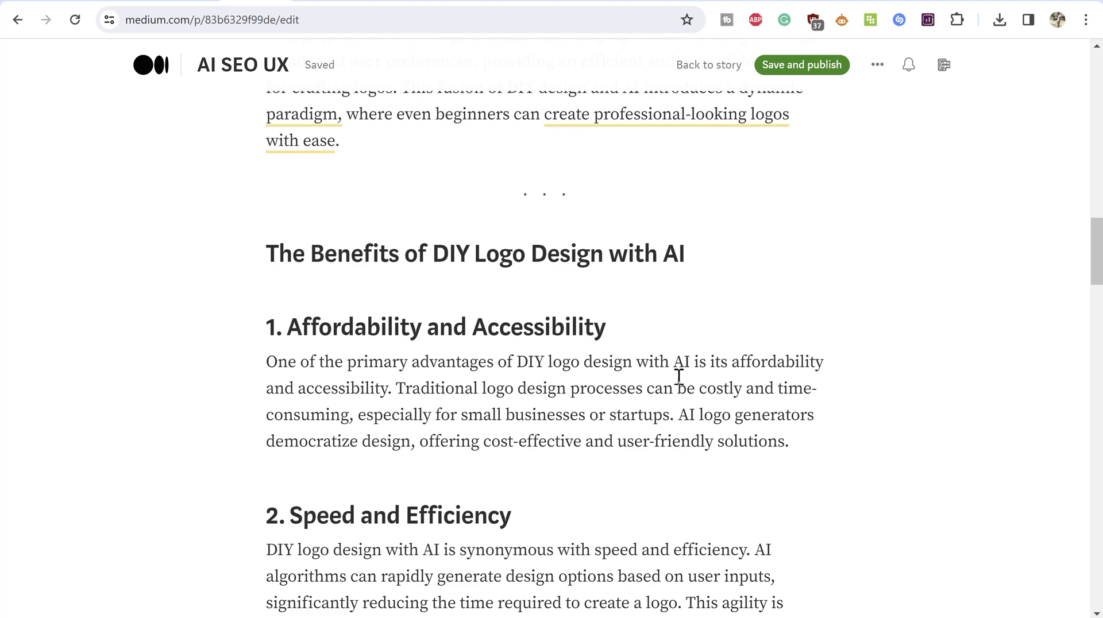
scroll(678, 377, down, 3)
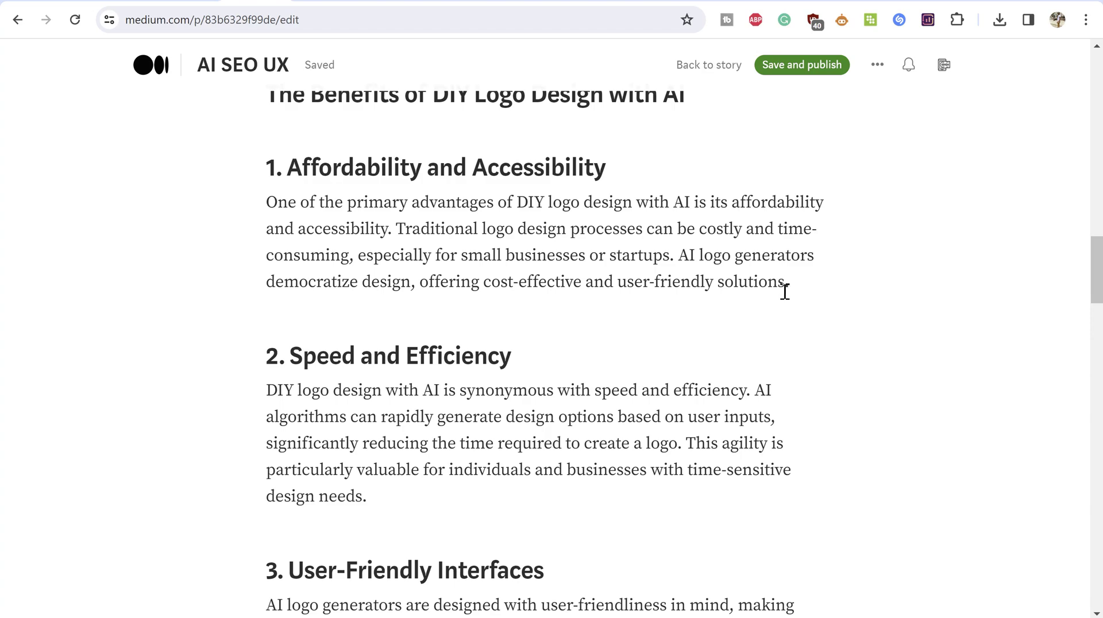
scroll(783, 290, down, 8)
scroll(783, 290, down, 11)
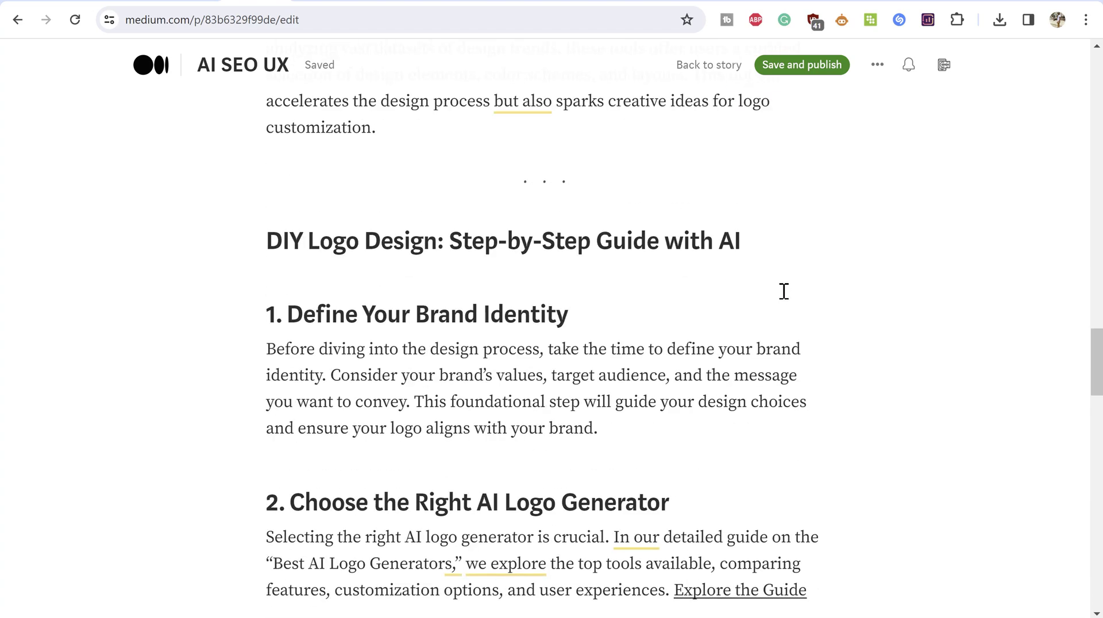
Append "The quality of the designs can also be surprisingly good, better than some logo designs you may pay for." to the Affordability and Accessibility paragraph.
scroll(759, 301, up, 11)
scroll(758, 300, up, 9)
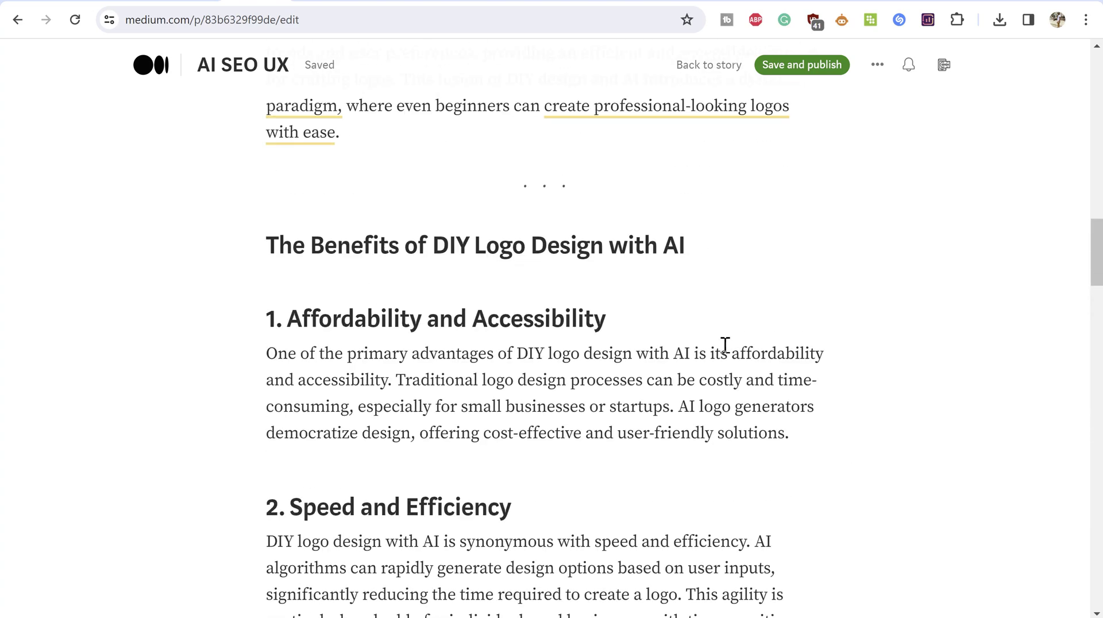
text(The wu)
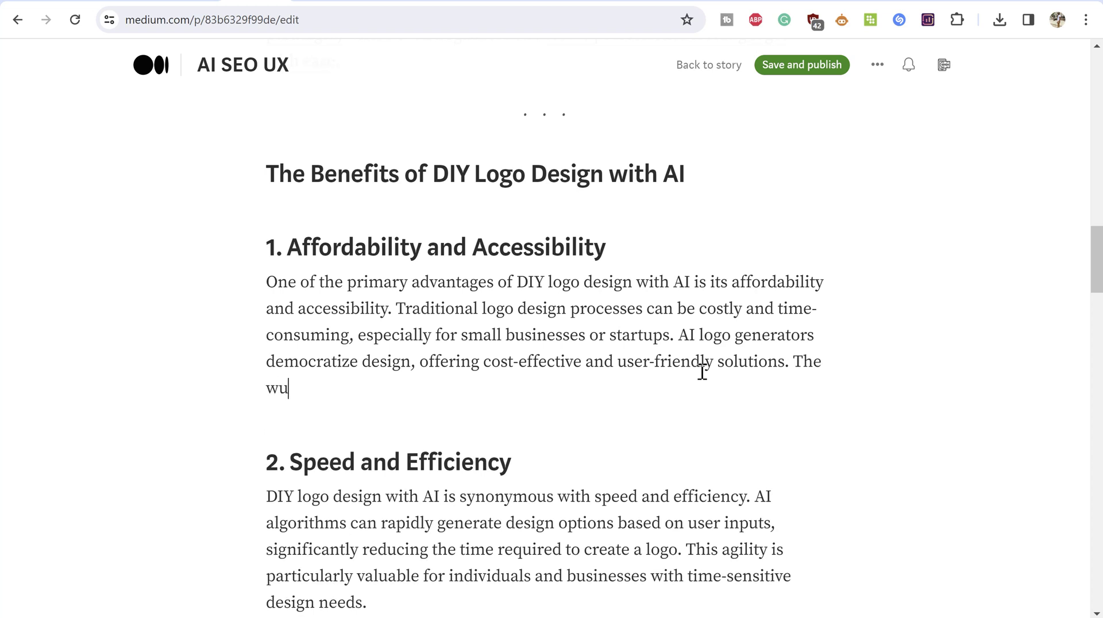
key(BackSpace)
key(BackSpace)
text(quality of th)
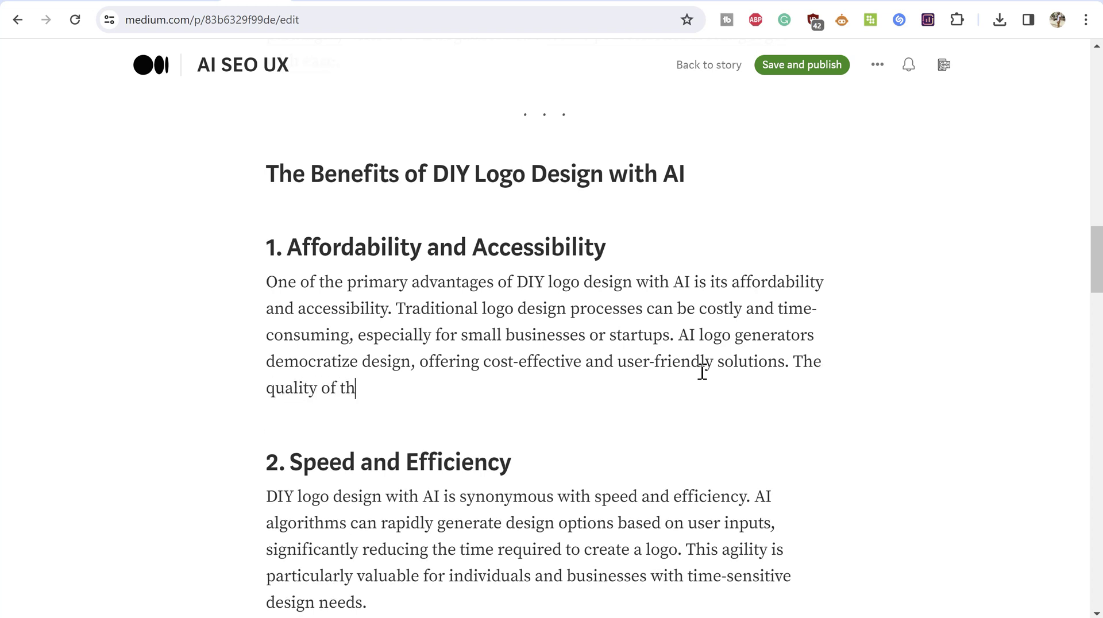
text(e designs can also )
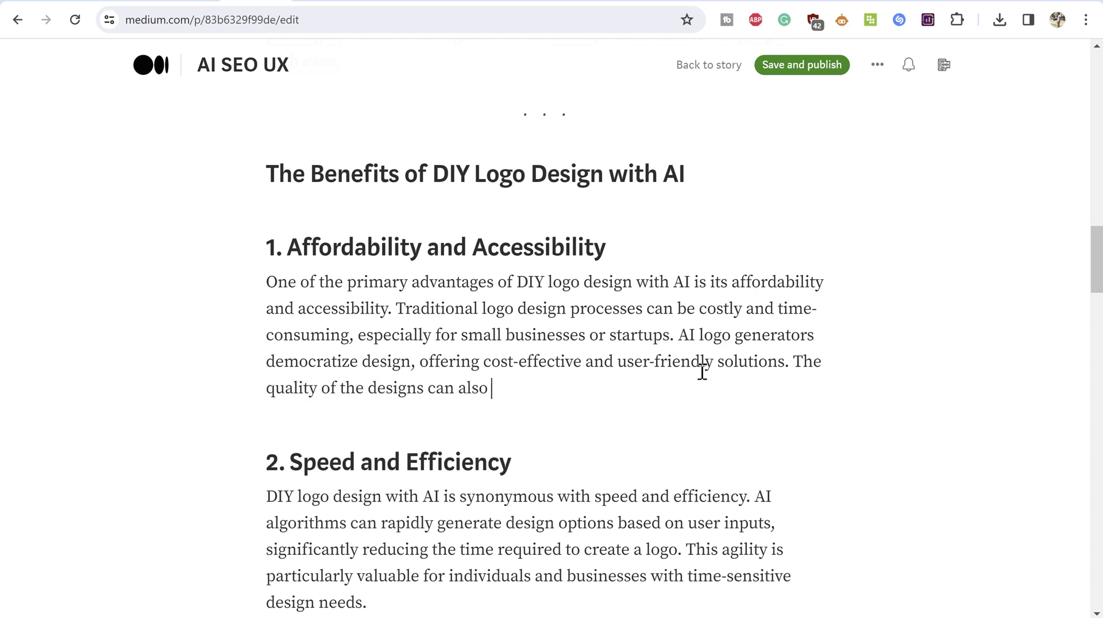
text(be quite)
key(ctrl+BackSpace)
text(surprisingly good,)
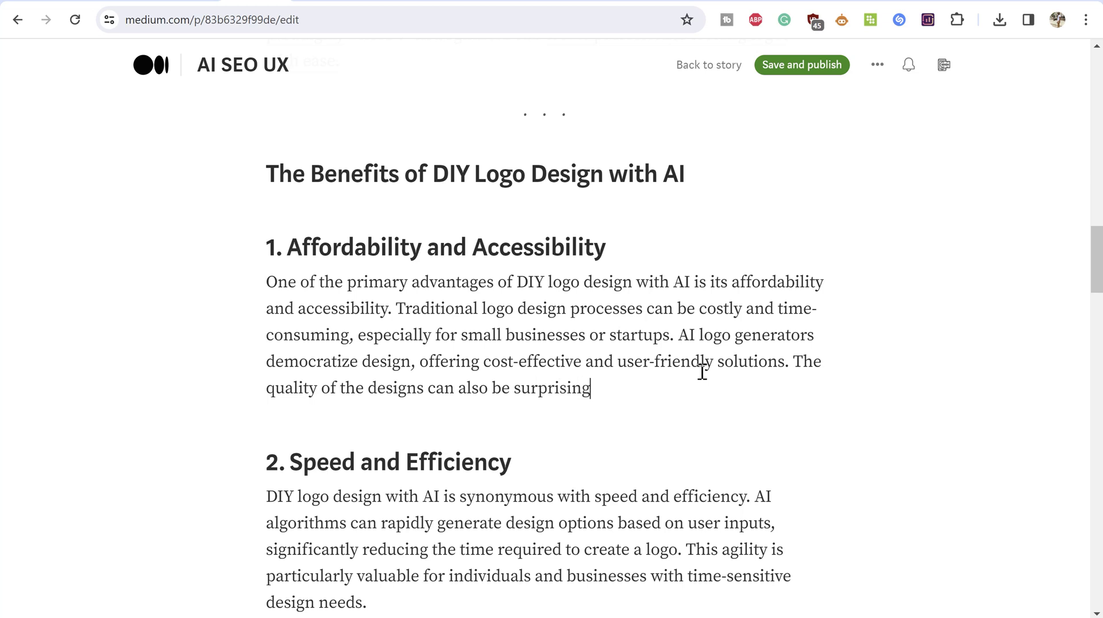
text(tter t)
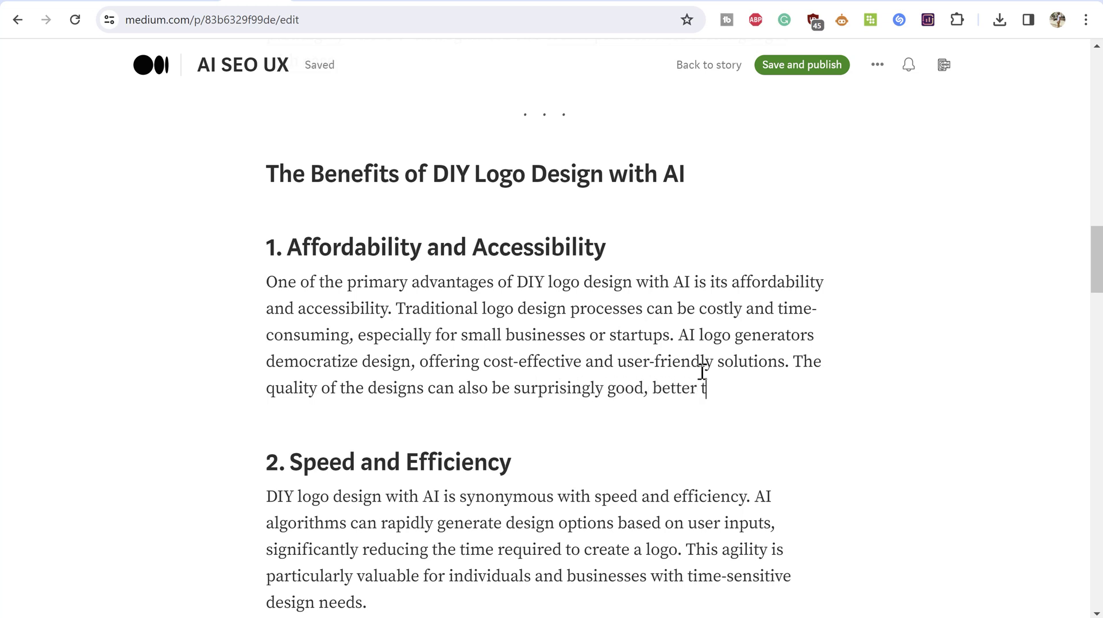
text(han some logo)
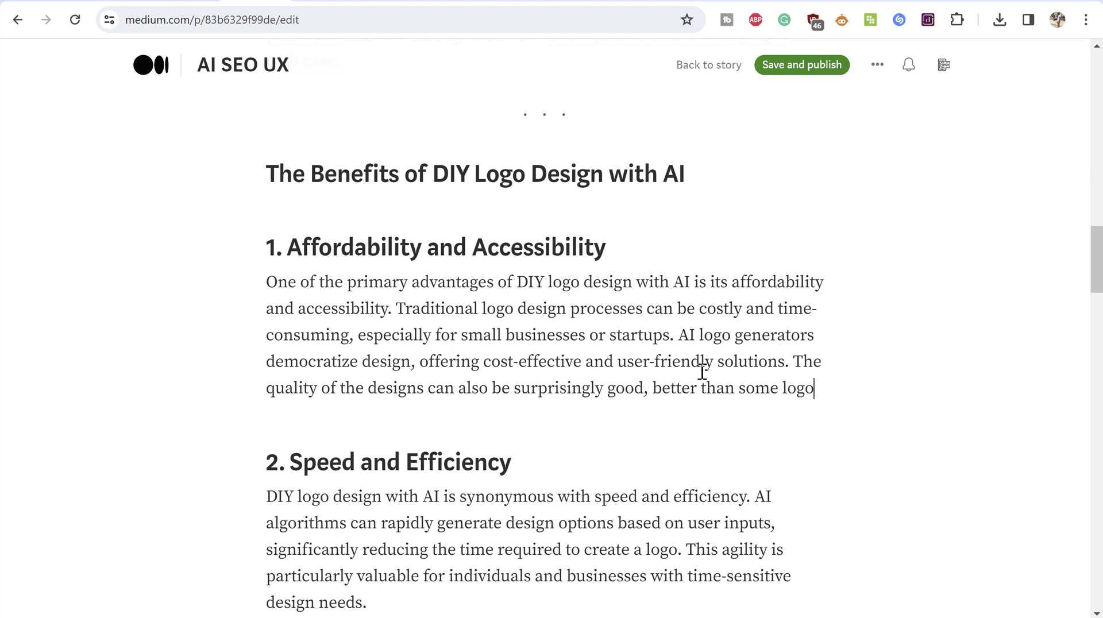
text( designs you may pa)
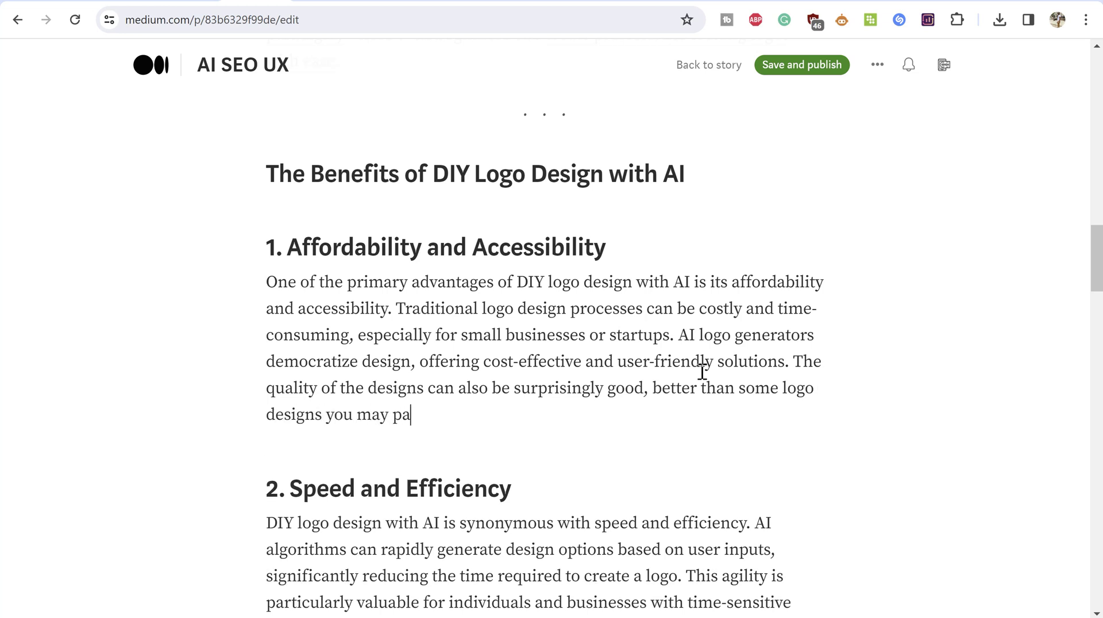
text(y for.)
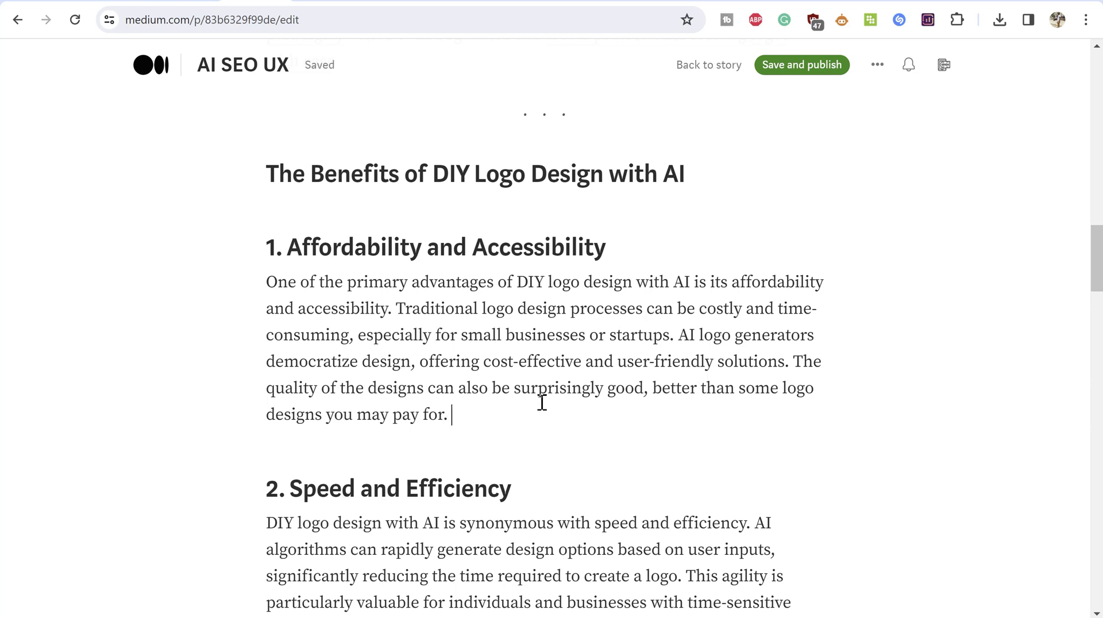
drag(542, 404, 791, 367)
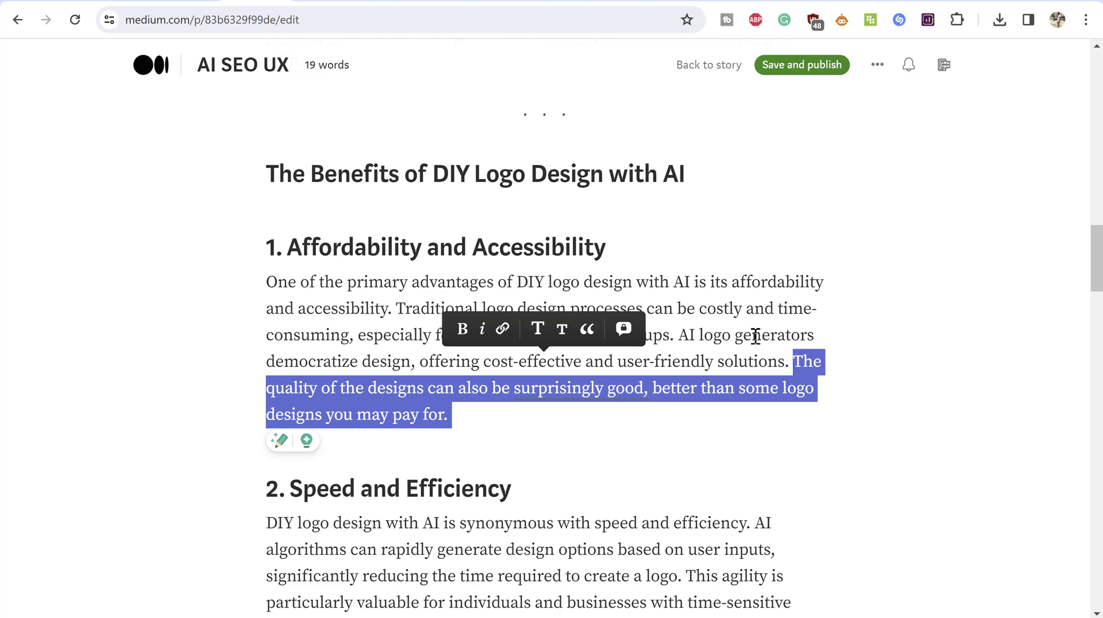
click(575, 422)
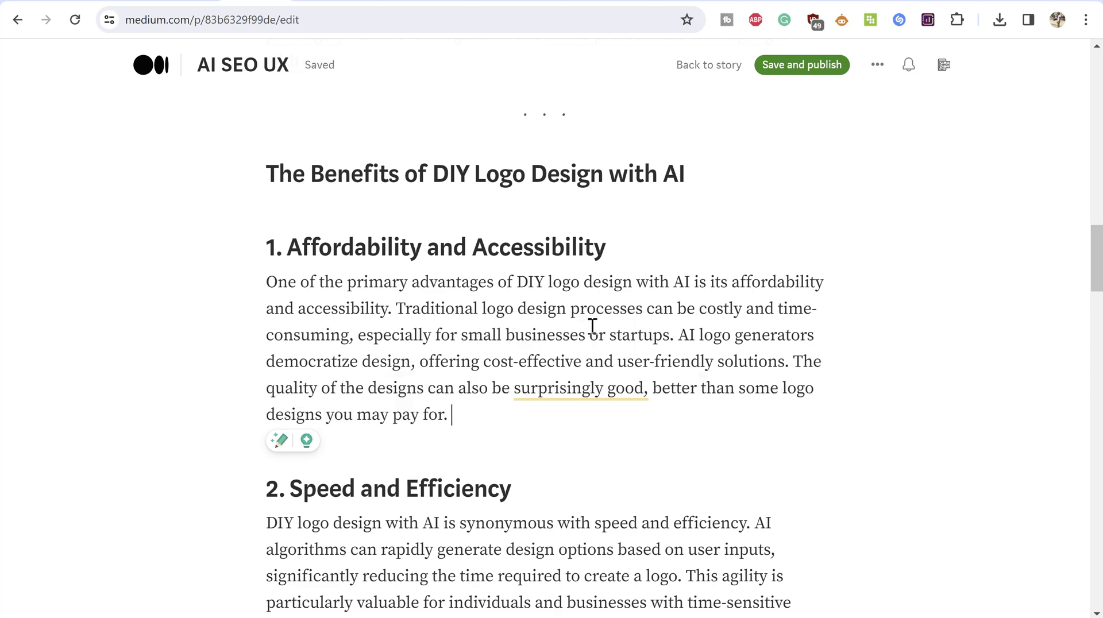
Check the edited story from its title to the captioned logo image, and save and publish the changes.
scroll(598, 288, up, 15)
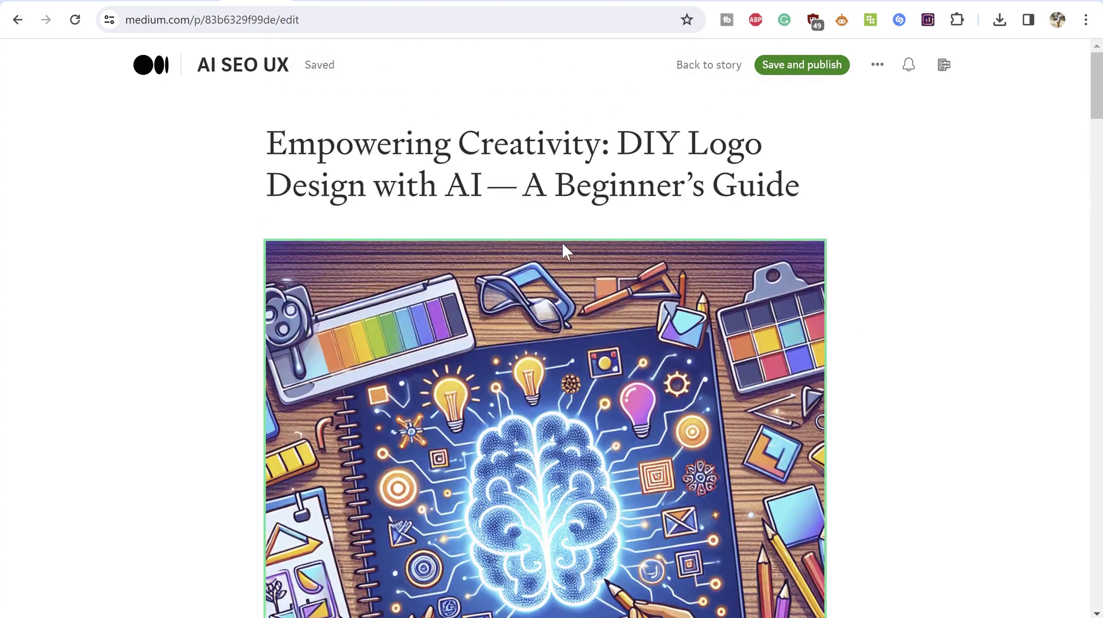
scroll(561, 244, down, 14)
scroll(472, 248, down, 20)
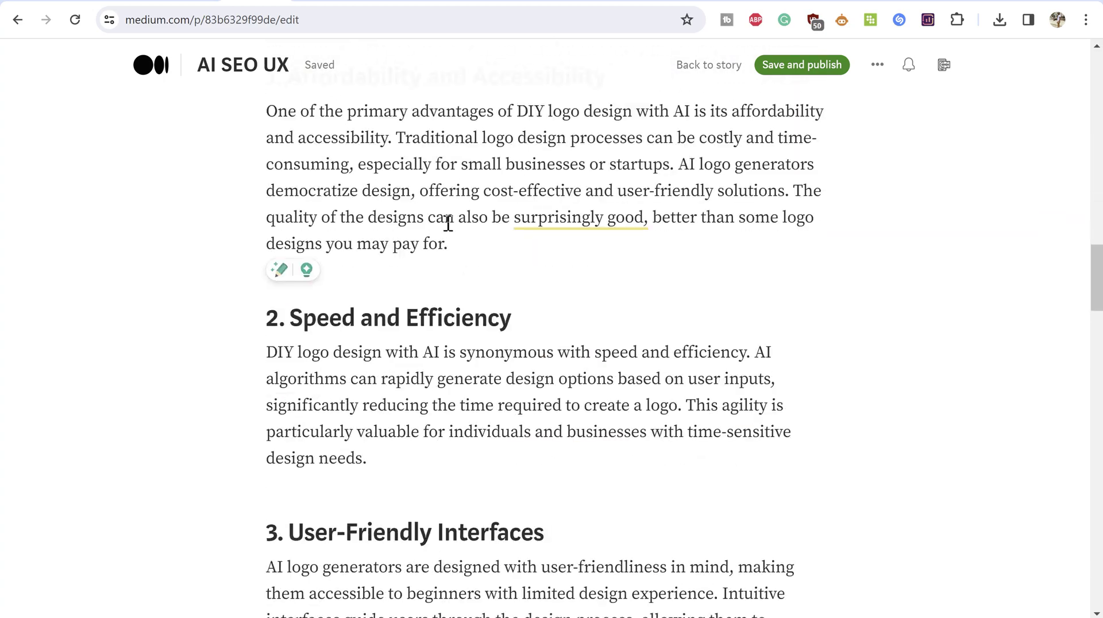
scroll(583, 207, down, 20)
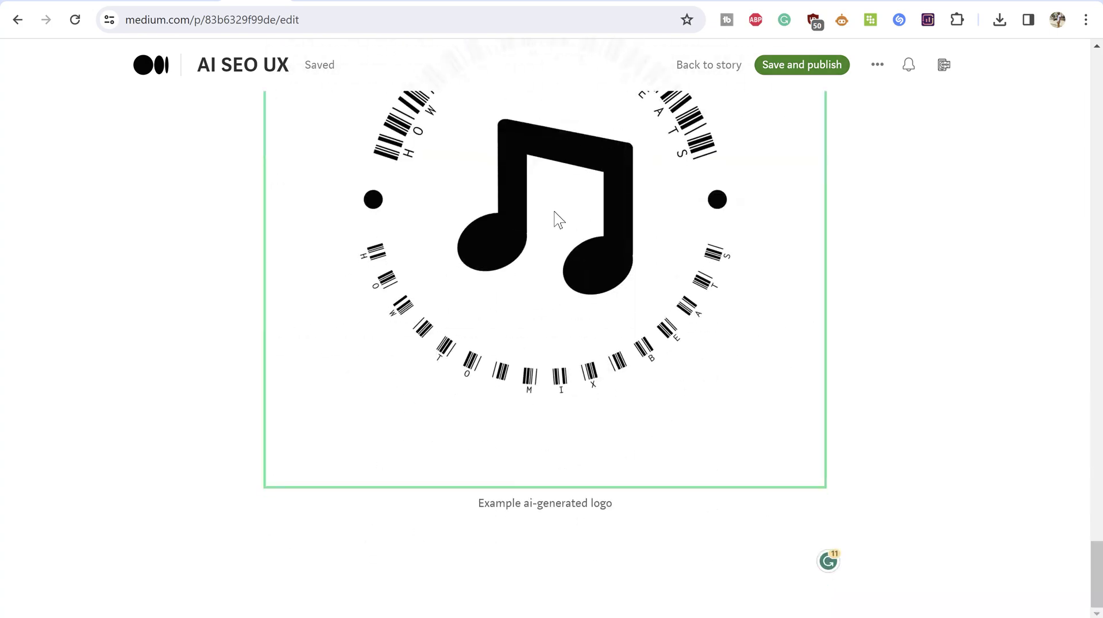
scroll(573, 190, up, 20)
scroll(601, 175, up, 20)
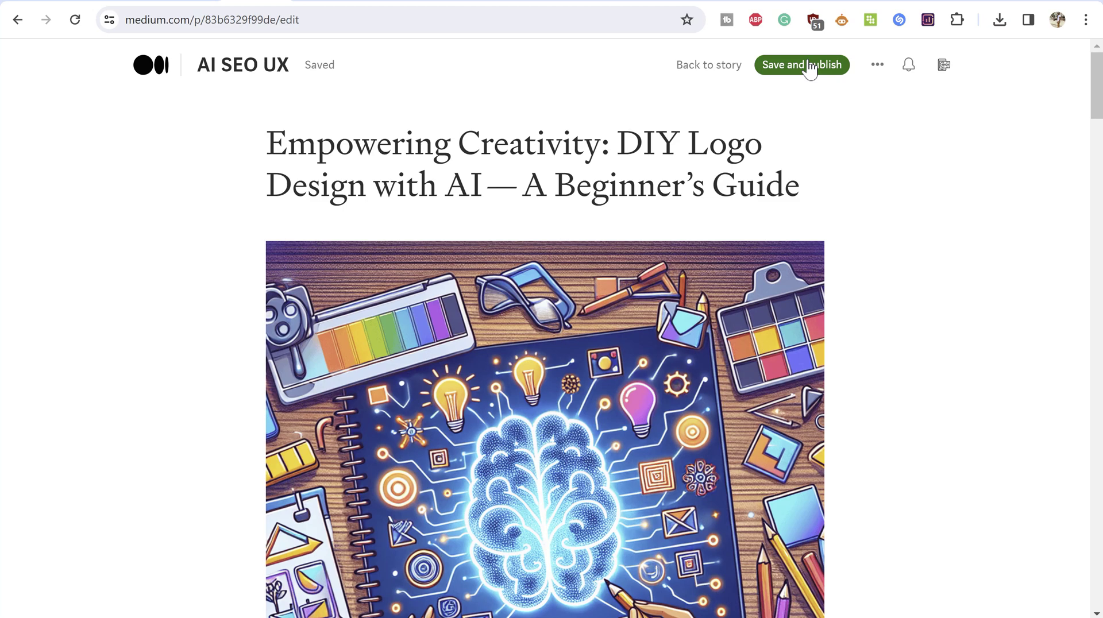
click(805, 67)
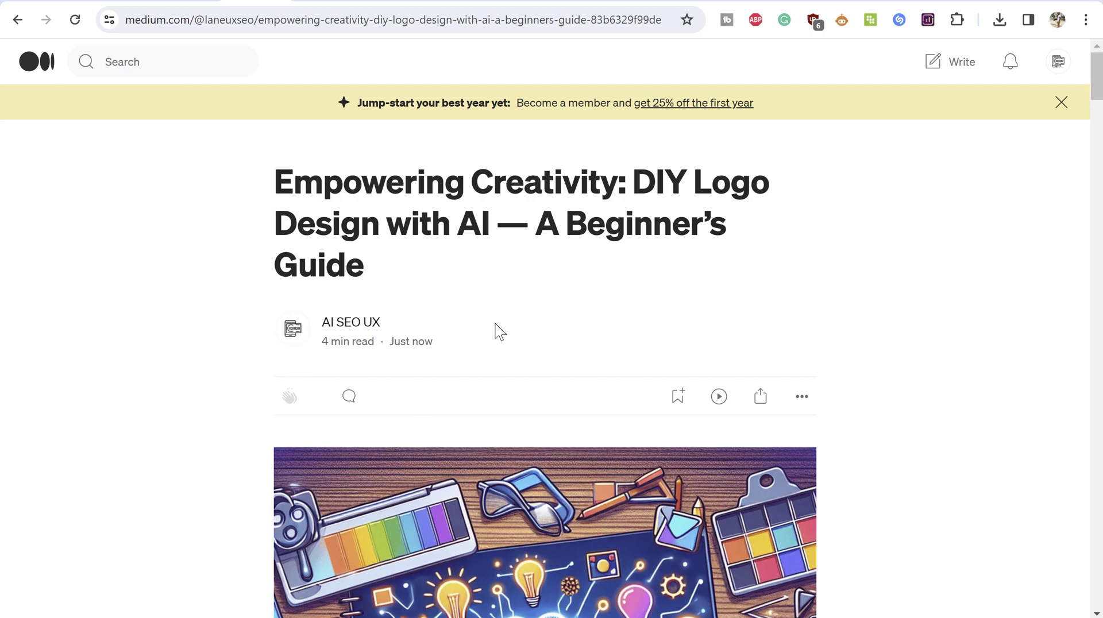
scroll(402, 357, down, 10)
scroll(317, 367, up, 10)
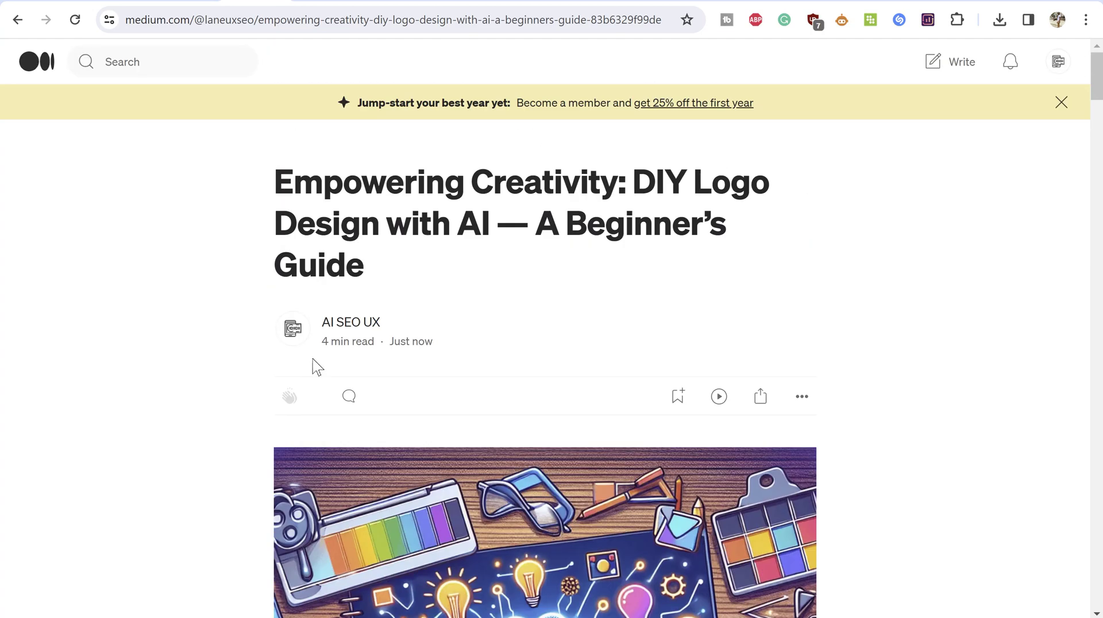